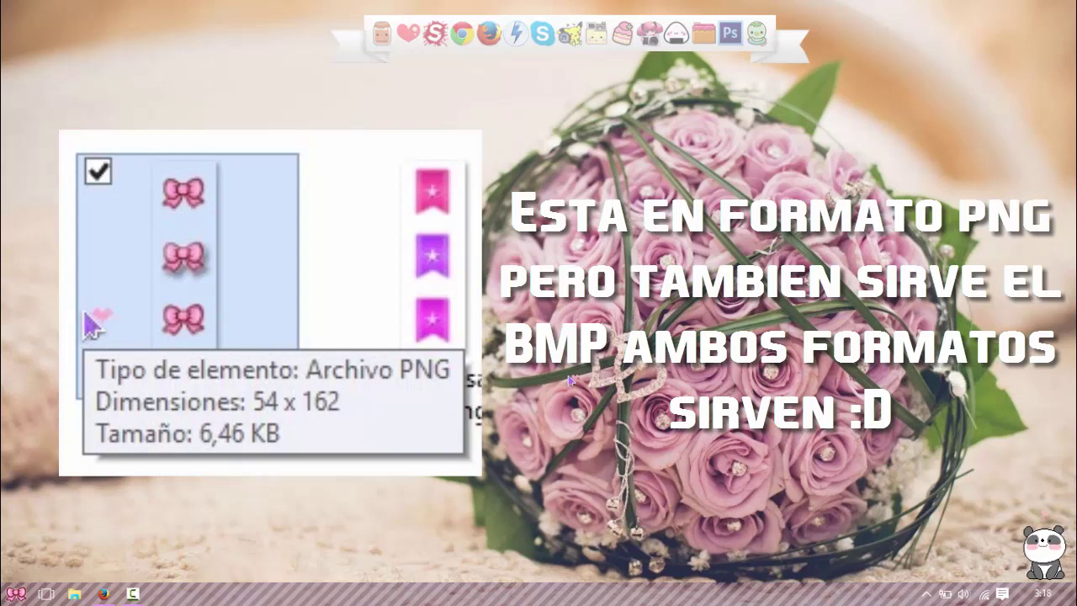
Step: View the customized Start menu and its Start button image, and close the menu again
{"action": "left_click", "coordinate": [18, 596]}
{"action": "left_click", "coordinate": [19, 596]}
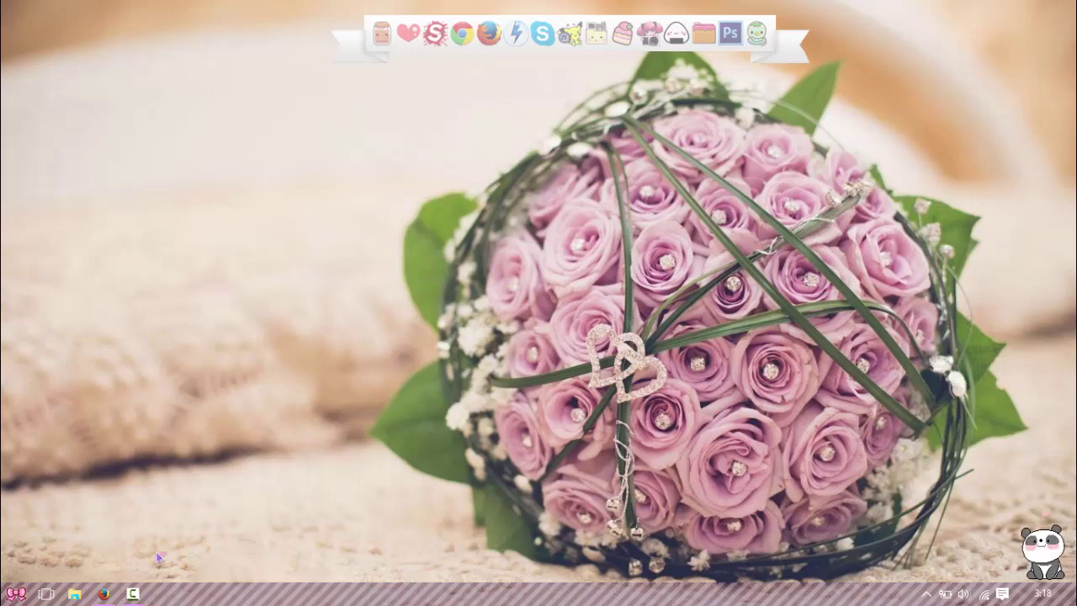
{"action": "left_click", "coordinate": [6, 599]}
{"action": "left_click", "coordinate": [7, 599]}
{"action": "left_click", "coordinate": [7, 599]}
{"action": "left_click", "coordinate": [5, 601]}
{"action": "left_click", "coordinate": [15, 594]}
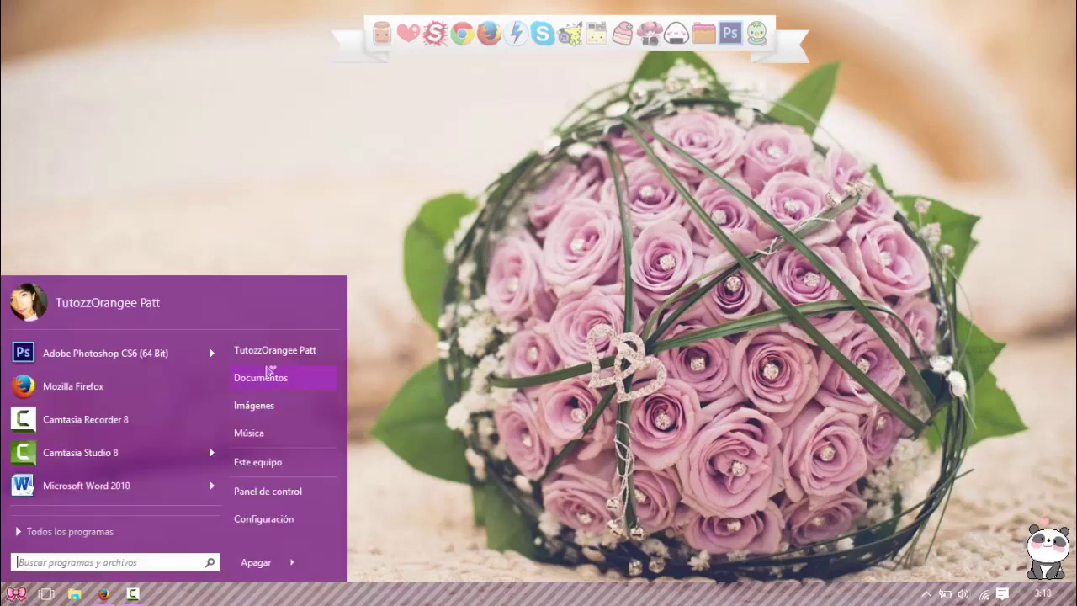
{"action": "left_click", "coordinate": [547, 216]}
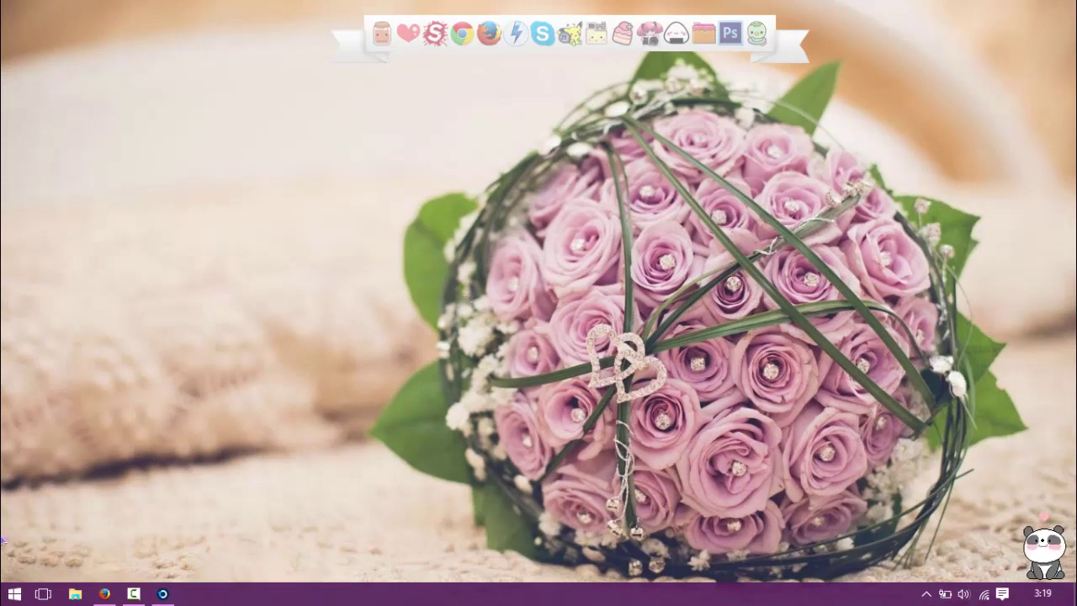
Step: Look through the tiles of the standard Windows 10 Start menu and close it
{"action": "left_click", "coordinate": [13, 595]}
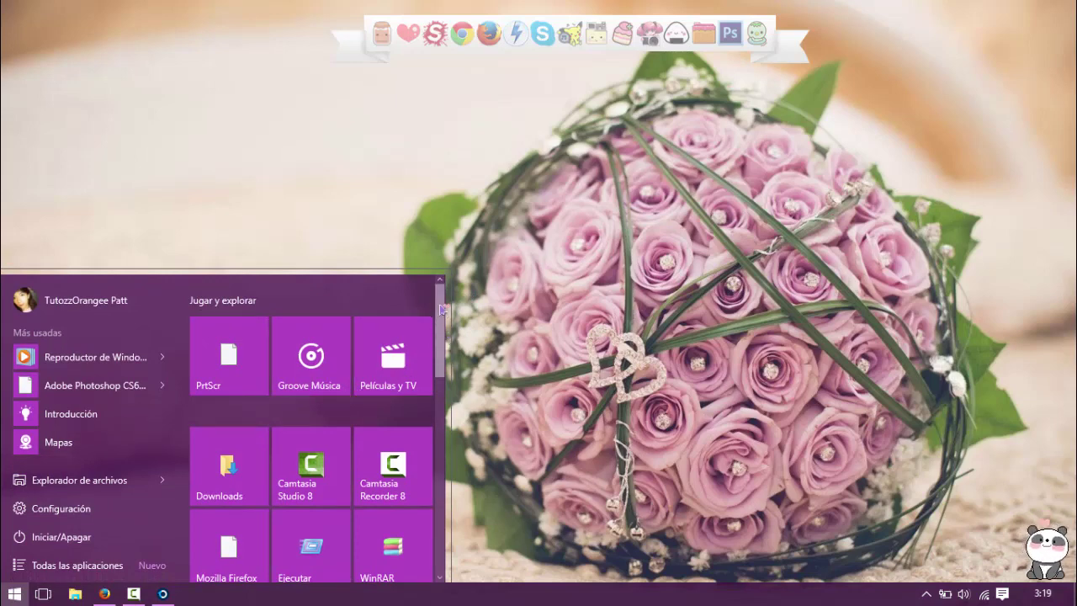
{"action": "scroll", "coordinate": [444, 312], "scroll_direction": "down", "scroll_amount": 5}
{"action": "scroll", "coordinate": [444, 343], "scroll_direction": "up", "scroll_amount": 3}
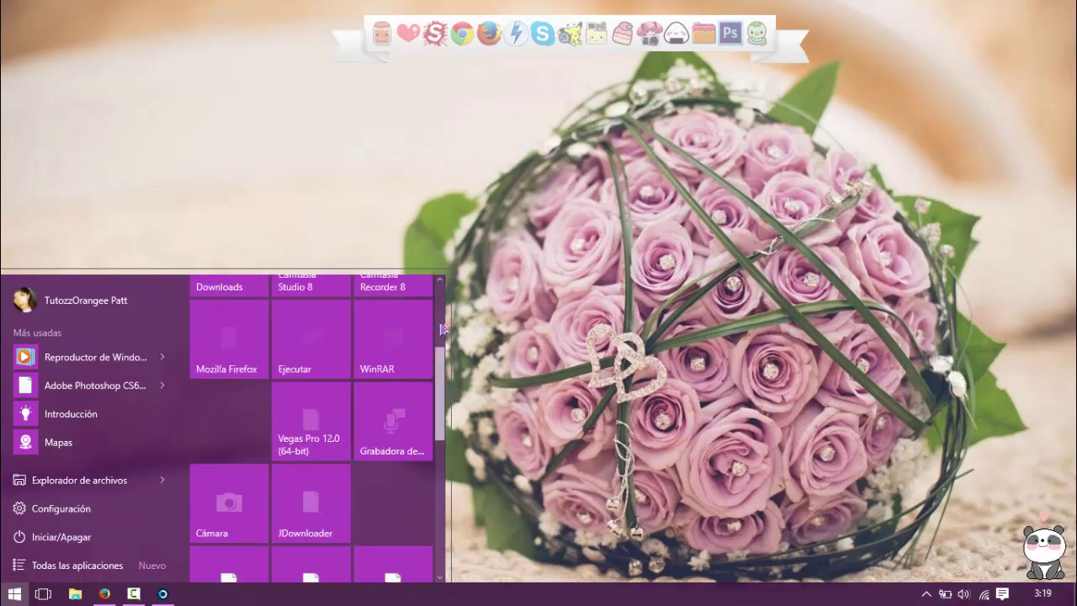
{"action": "scroll", "coordinate": [445, 342], "scroll_direction": "up", "scroll_amount": 3}
{"action": "left_click", "coordinate": [514, 223]}
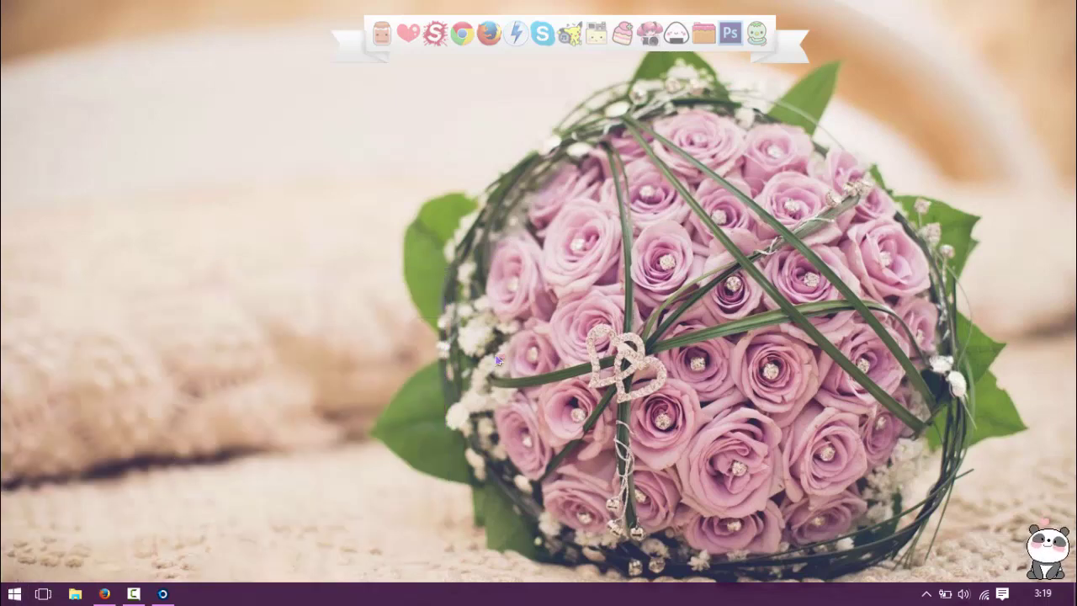
{"action": "left_click", "coordinate": [8, 596]}
{"action": "left_click", "coordinate": [10, 595]}
Step: Switch to Start10, apply the Estilo Windows 7 menu style and preview the Start menu
{"action": "left_click", "coordinate": [164, 593]}
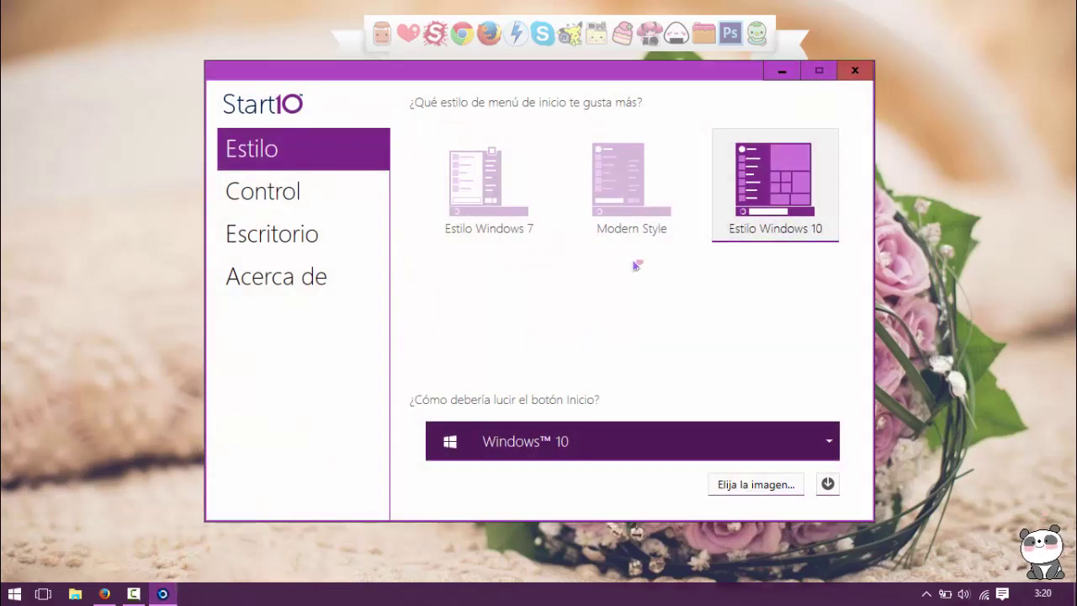
{"action": "left_click_drag", "start_coordinate": [603, 73], "coordinate": [590, 83]}
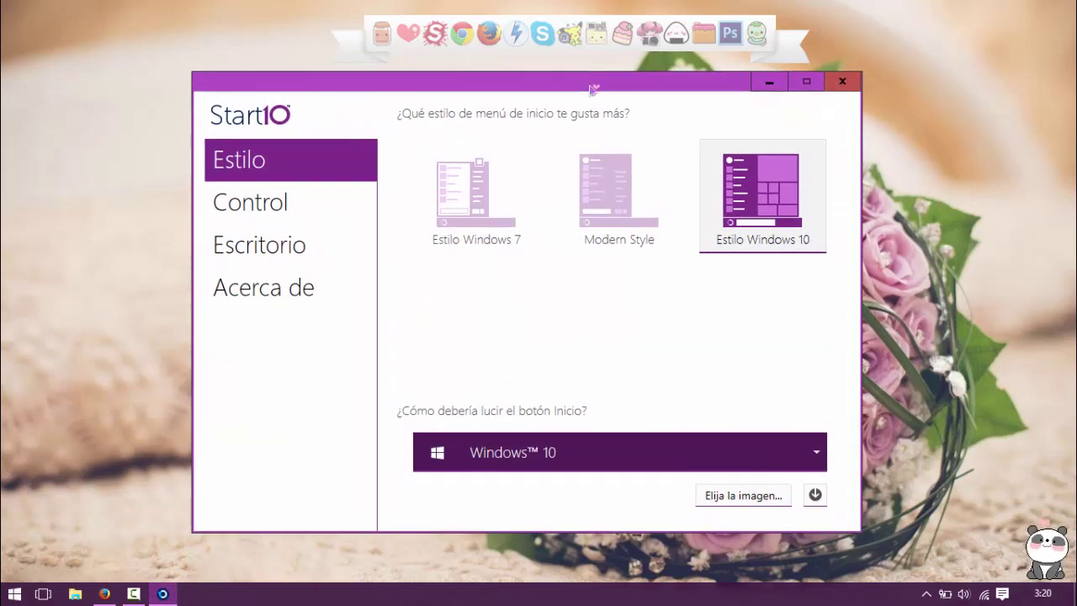
{"action": "left_click", "coordinate": [486, 190]}
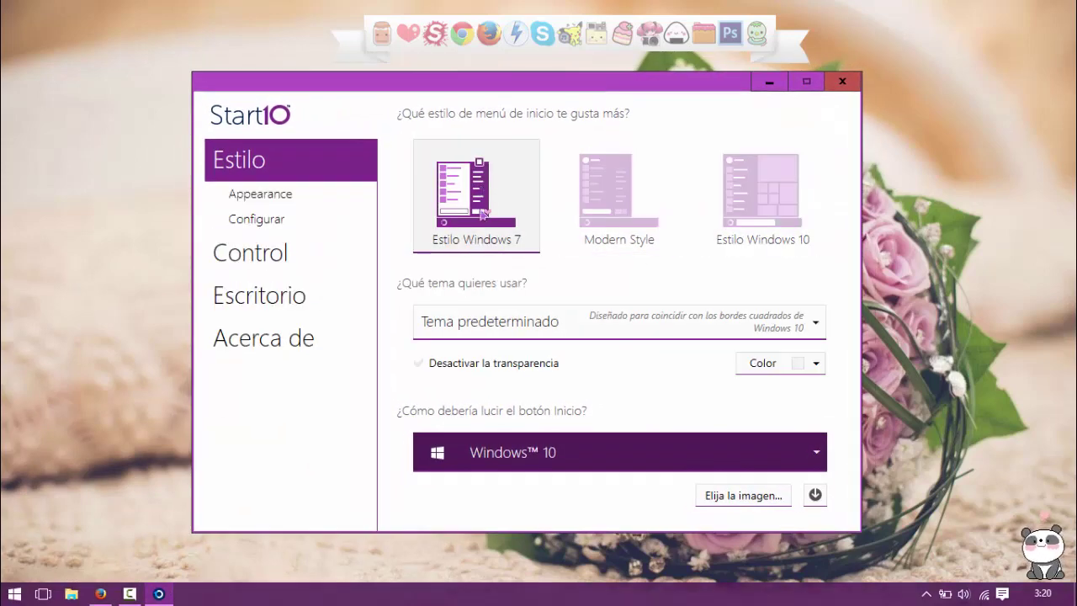
{"action": "left_click", "coordinate": [14, 593]}
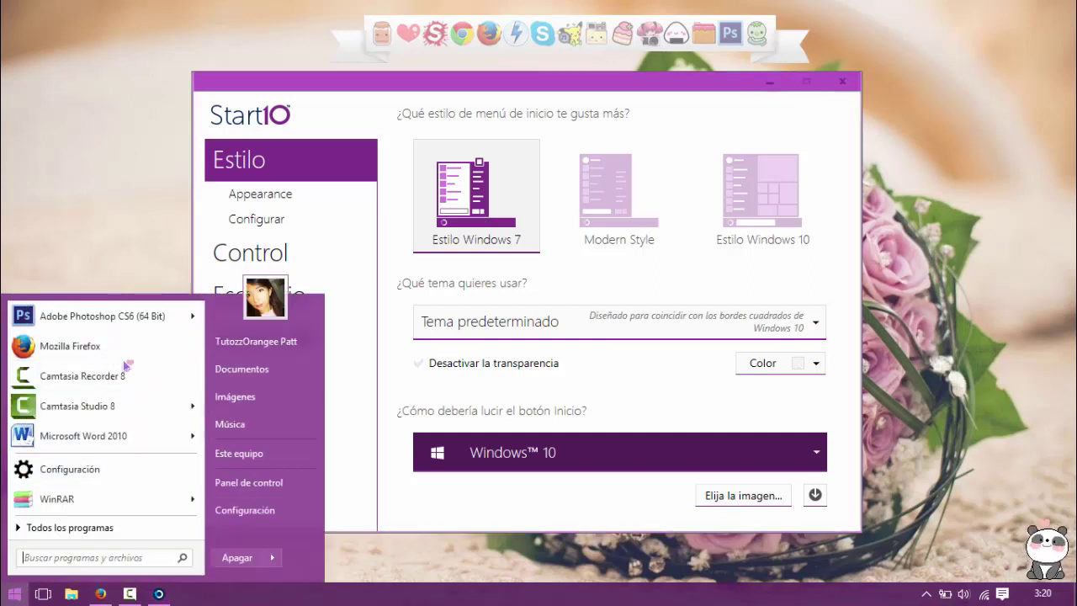
Step: Try the Modern Style and the Estilo Windows 10 menu styles, previewing the Start menu with each
{"action": "left_click", "coordinate": [587, 212]}
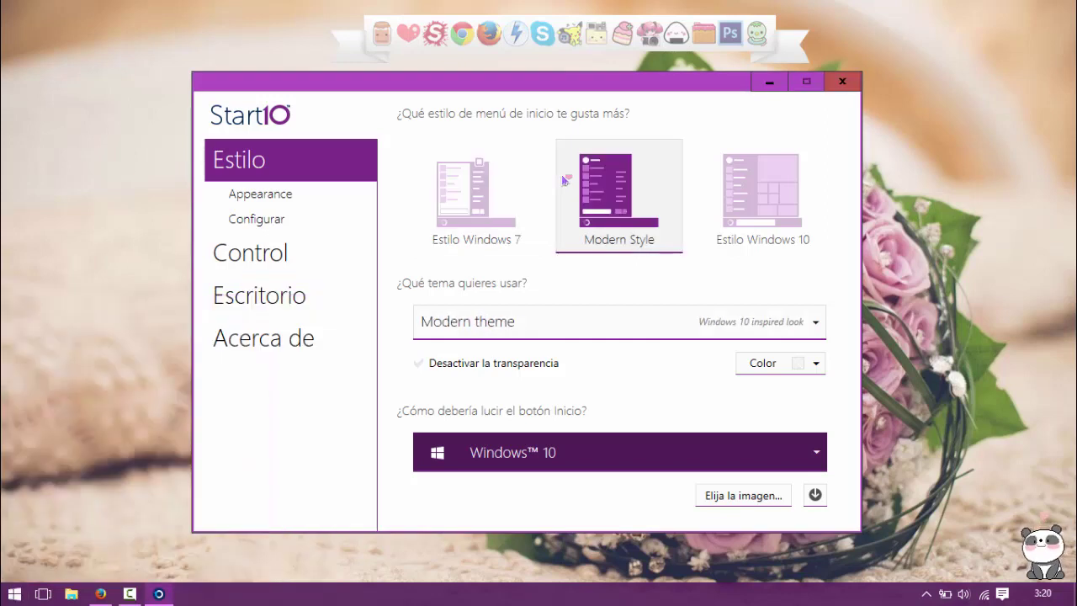
{"action": "left_click", "coordinate": [15, 593]}
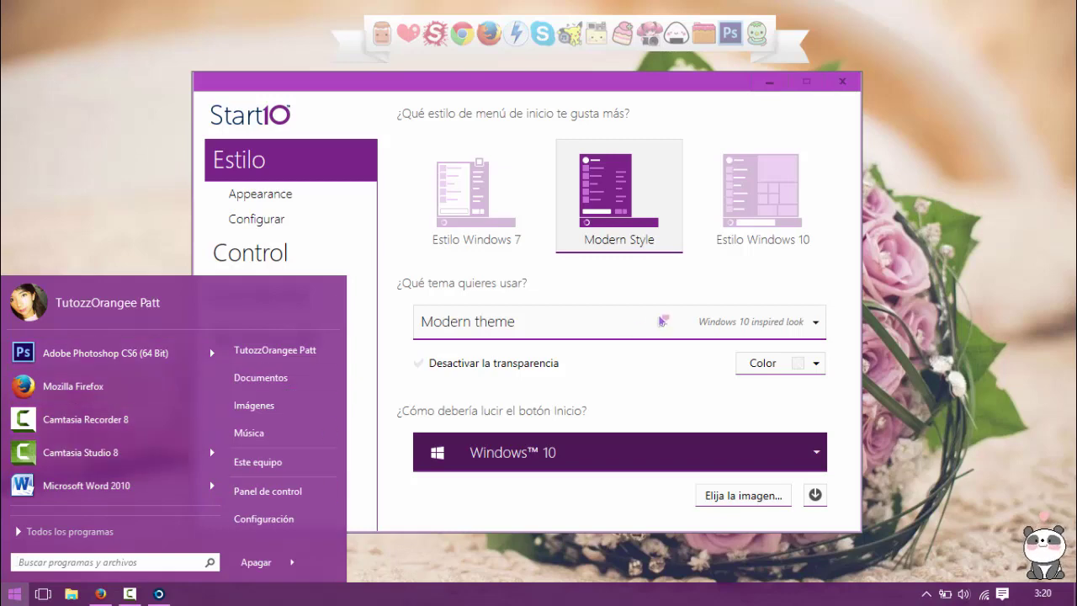
{"action": "left_click", "coordinate": [753, 189]}
{"action": "left_click", "coordinate": [5, 595]}
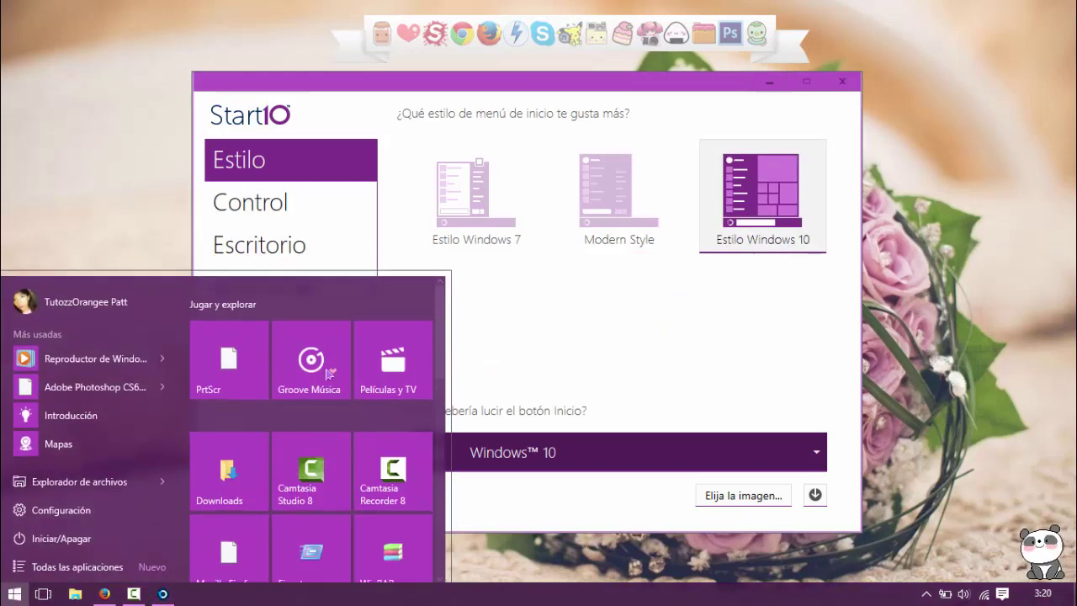
Step: Set the Start menu to Modern Style and review its available themes, keeping Modern theme
{"action": "left_click", "coordinate": [621, 213]}
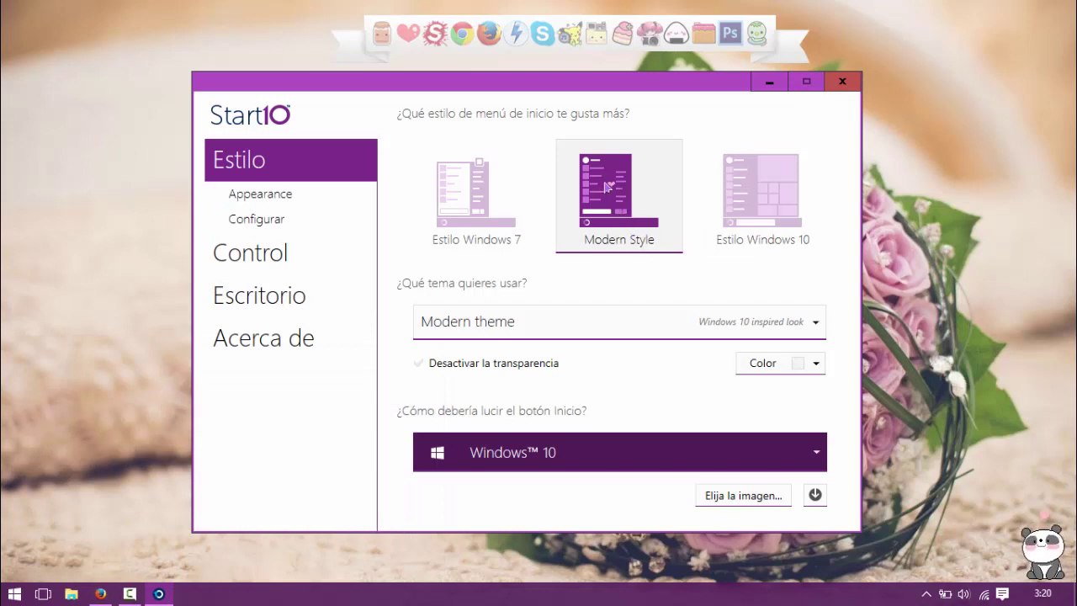
{"action": "left_click", "coordinate": [647, 331]}
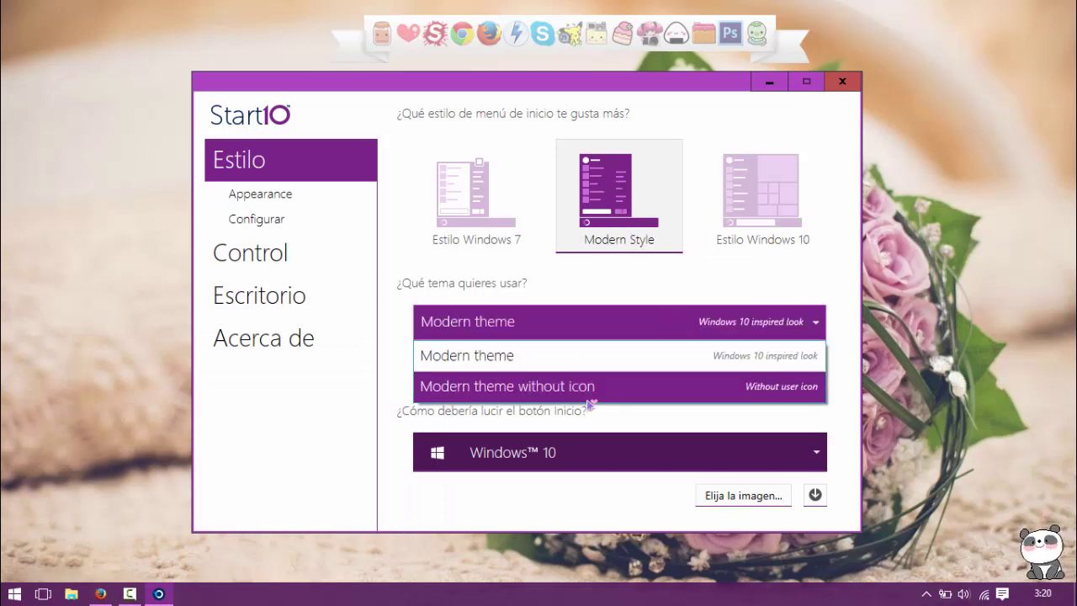
{"action": "left_click", "coordinate": [705, 324]}
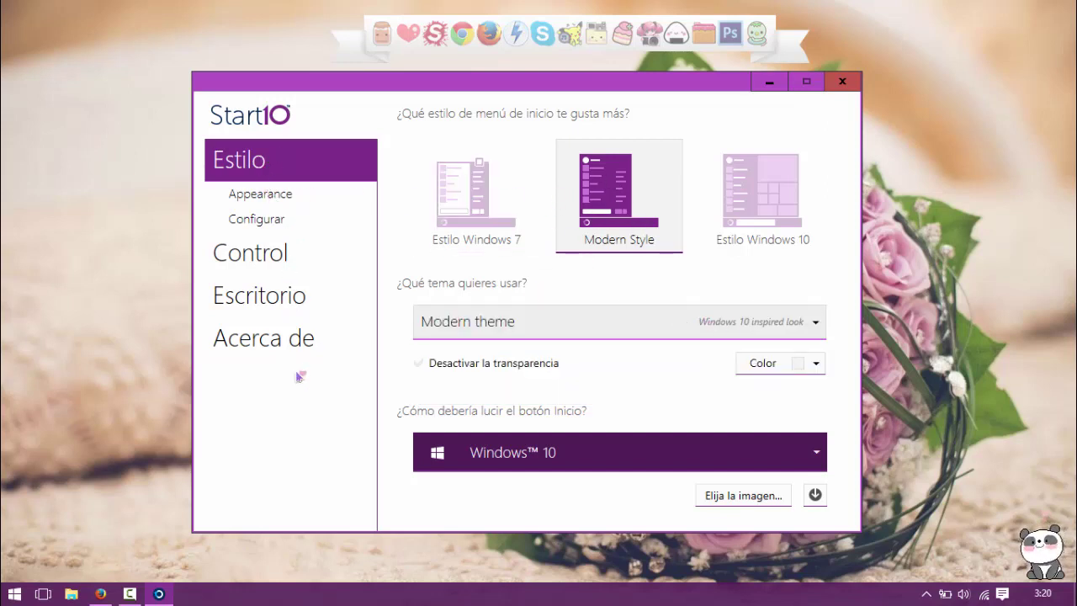
Step: Go to the menu's appearance settings and review the menu background textures and the current Start menu
{"action": "left_click", "coordinate": [278, 197]}
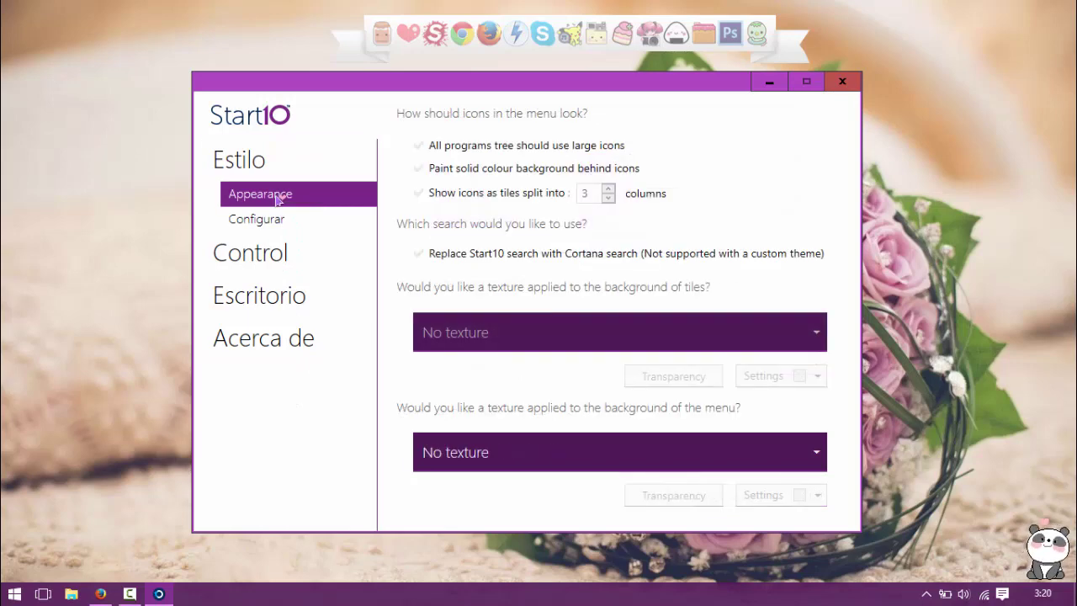
{"action": "left_click", "coordinate": [811, 459]}
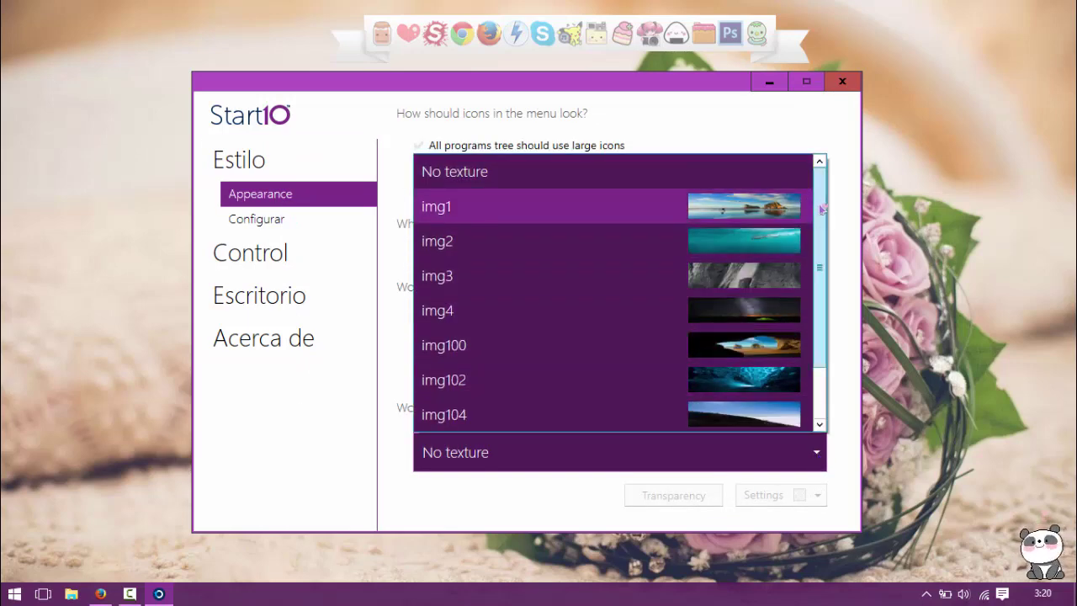
{"action": "scroll", "coordinate": [820, 207], "scroll_direction": "down", "scroll_amount": 1}
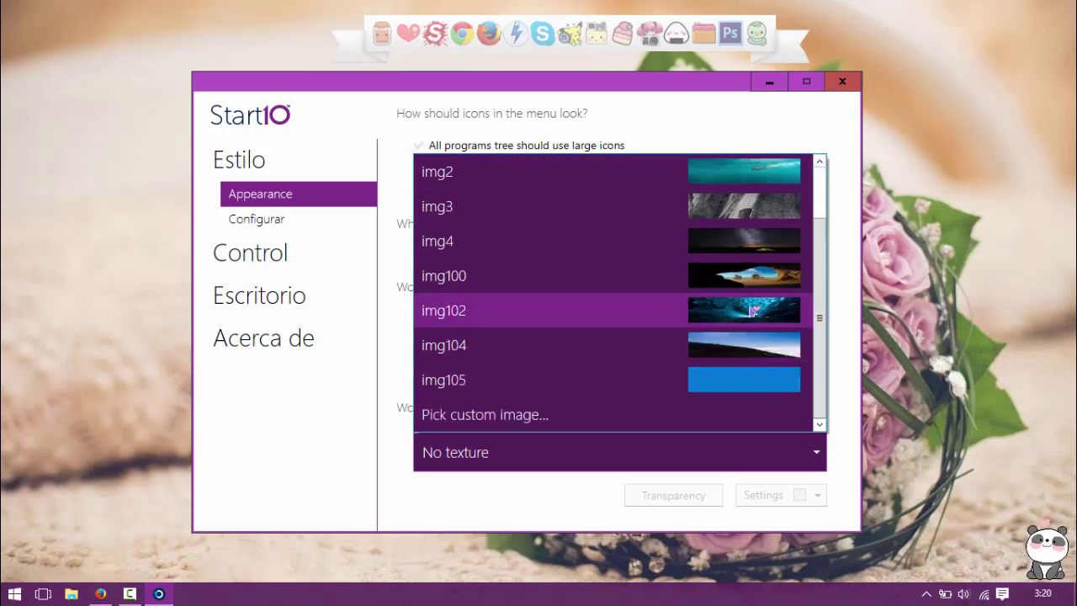
{"action": "key", "text": "super"}
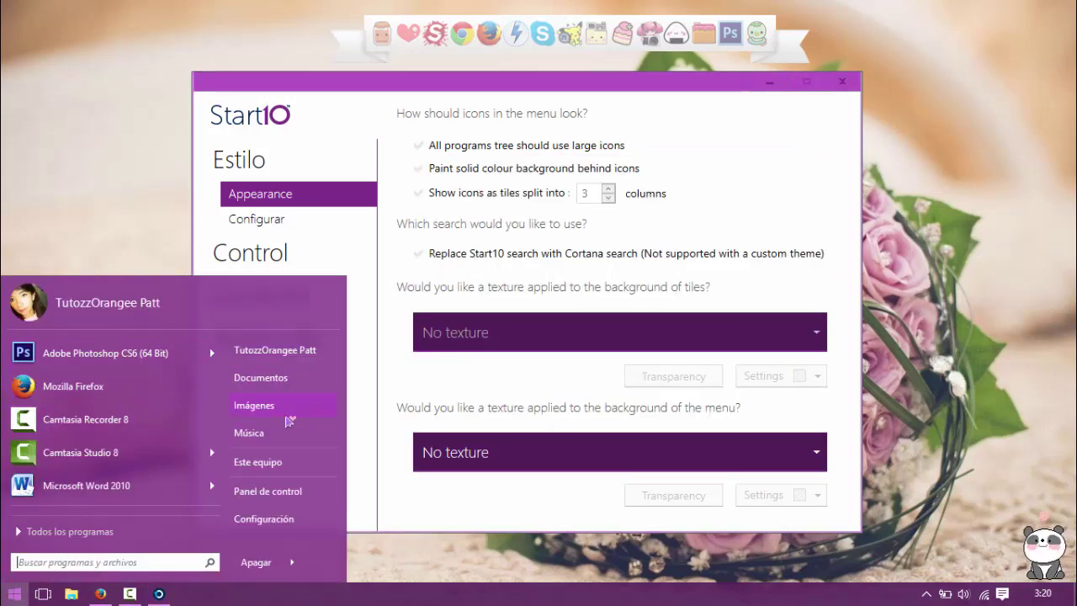
Step: Apply the img102 texture to the menu background and preview the Start menu
{"action": "left_click", "coordinate": [642, 446]}
{"action": "scroll", "coordinate": [762, 379], "scroll_direction": "down", "scroll_amount": 1}
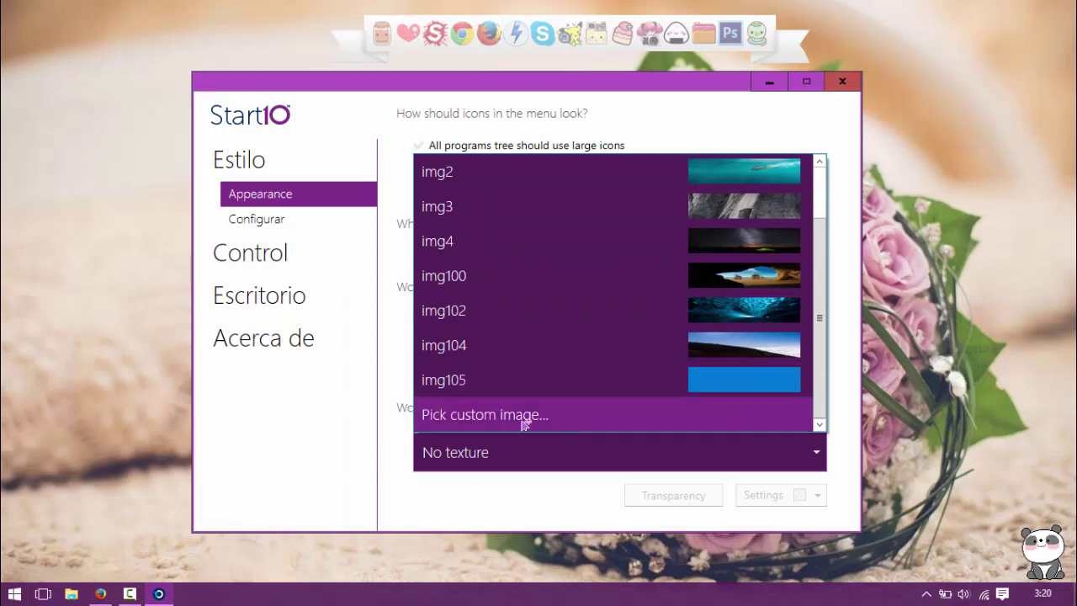
{"action": "left_click", "coordinate": [589, 310]}
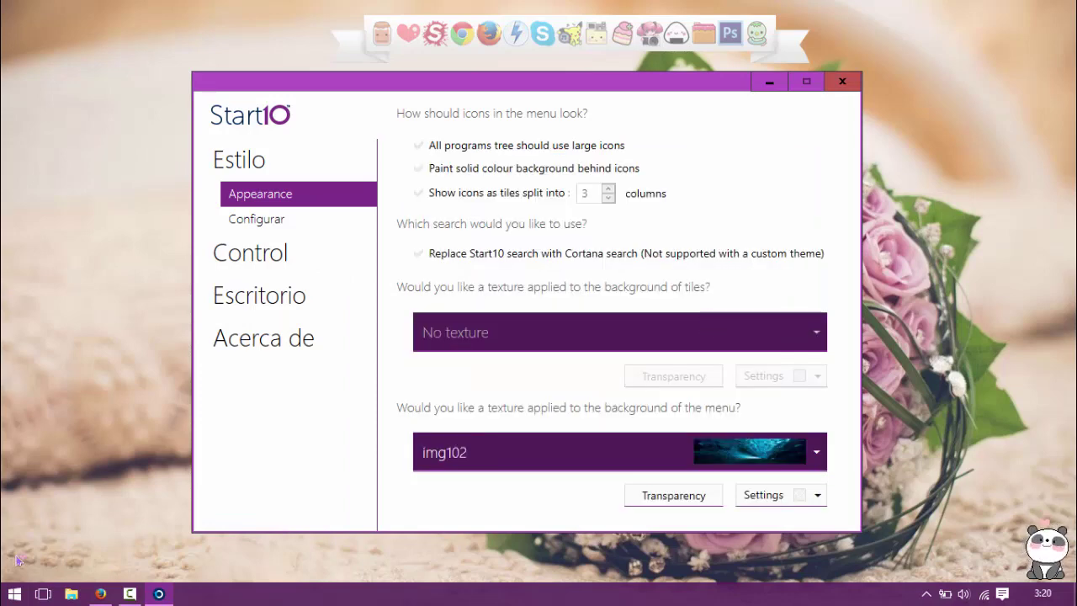
{"action": "left_click", "coordinate": [14, 594]}
Step: Use the custom image Fruity_Orange_Faces_by_cheri_lolle.jpg as the menu background texture and preview the Start menu
{"action": "left_click", "coordinate": [669, 458]}
{"action": "left_click", "coordinate": [469, 420]}
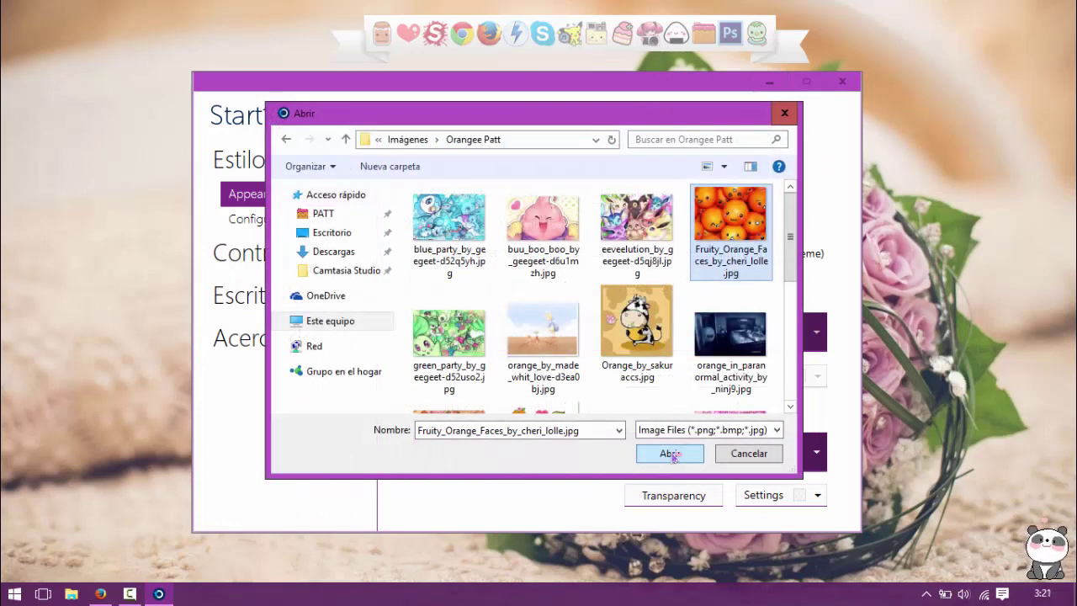
{"action": "left_click", "coordinate": [683, 457]}
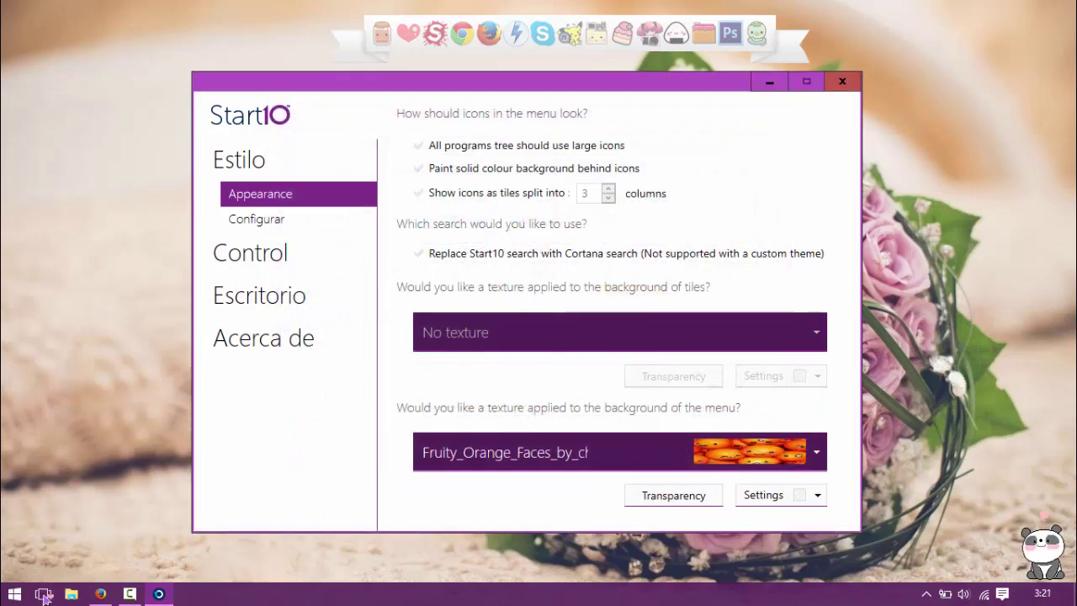
{"action": "left_click", "coordinate": [14, 594]}
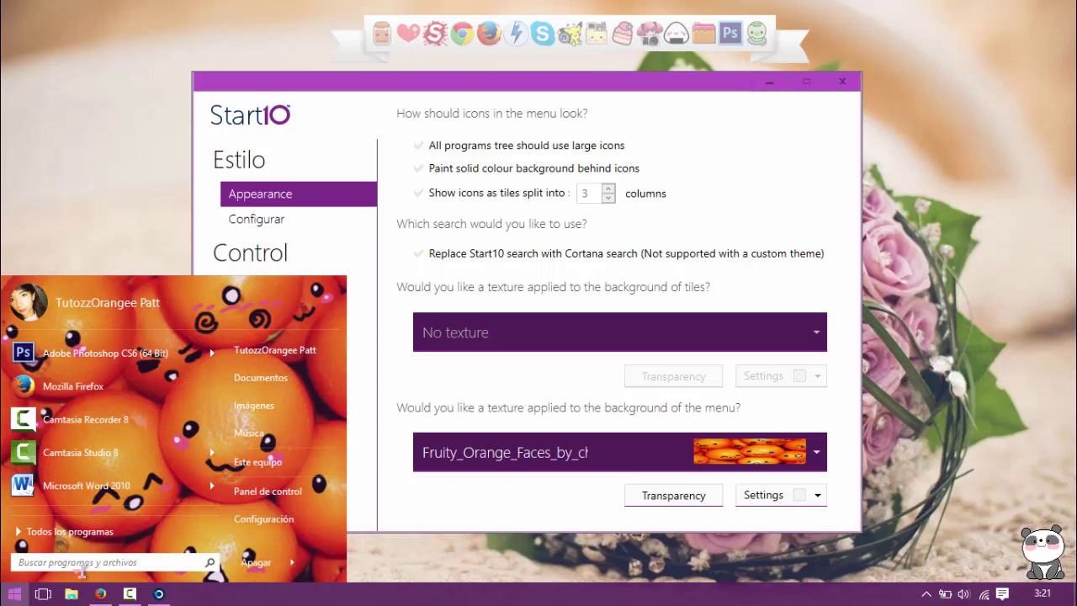
Step: Examine the accent color options in the Windows personalization settings and close them
{"action": "right_click", "coordinate": [136, 216]}
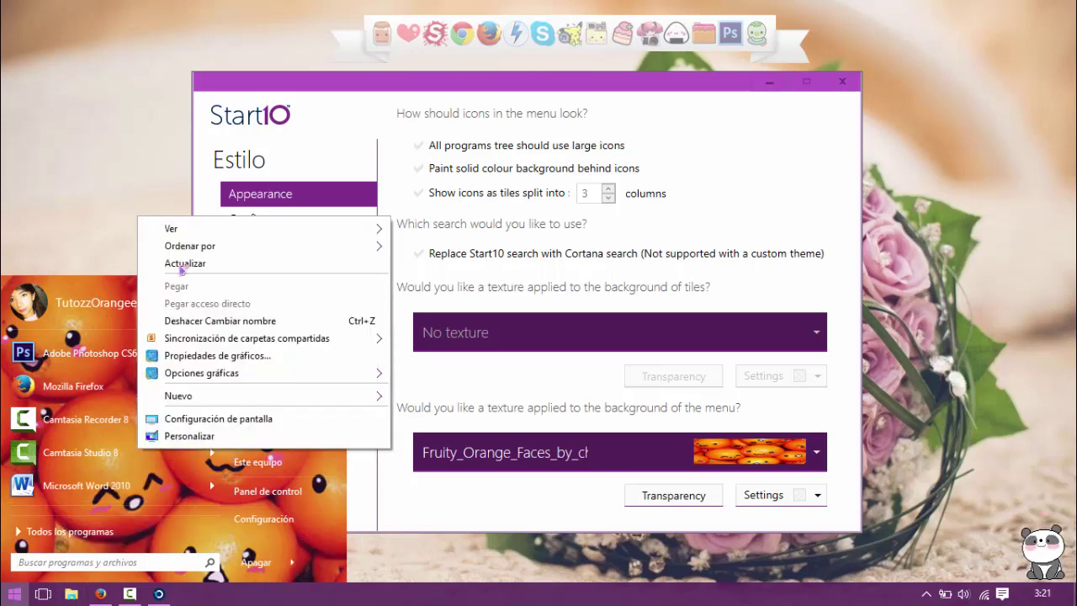
{"action": "left_click", "coordinate": [242, 441]}
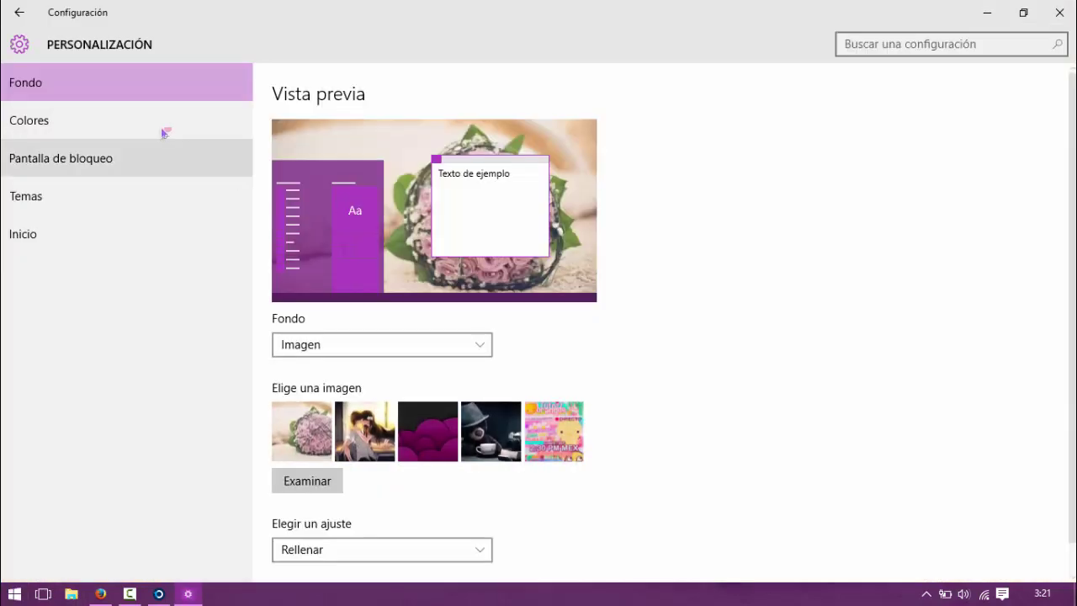
{"action": "left_click", "coordinate": [109, 124]}
{"action": "scroll", "coordinate": [344, 442], "scroll_direction": "down", "scroll_amount": 3}
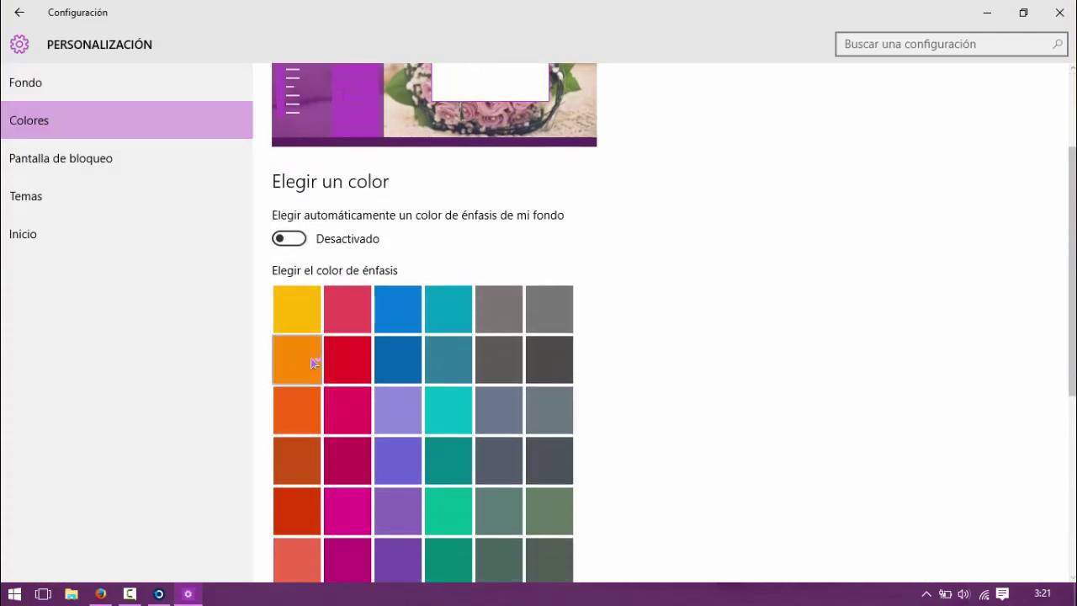
{"action": "scroll", "coordinate": [486, 223], "scroll_direction": "up", "scroll_amount": 3}
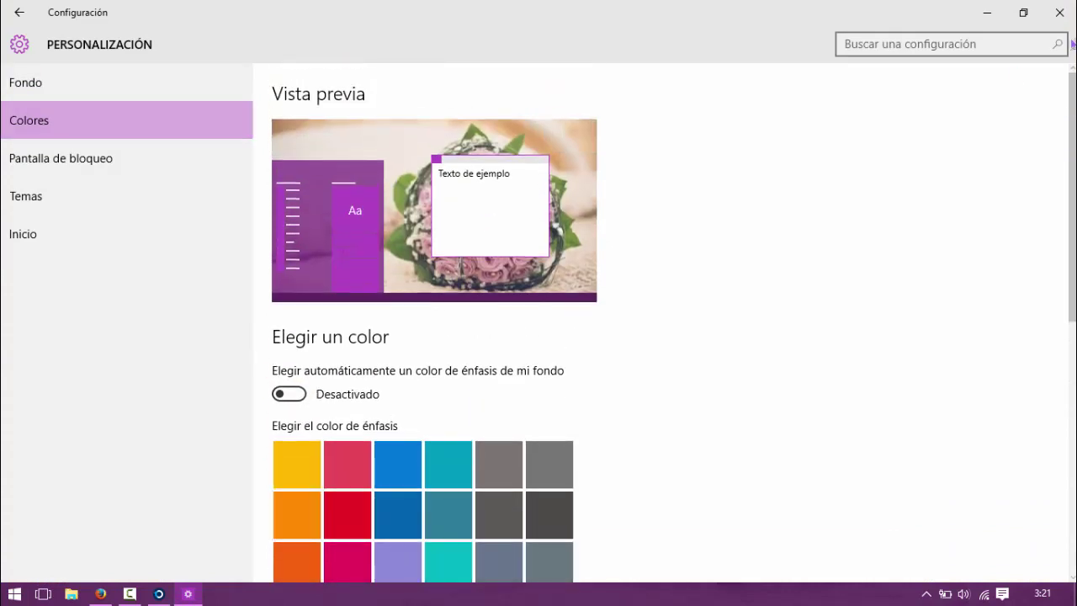
{"action": "scroll", "coordinate": [656, 390], "scroll_direction": "down", "scroll_amount": 3}
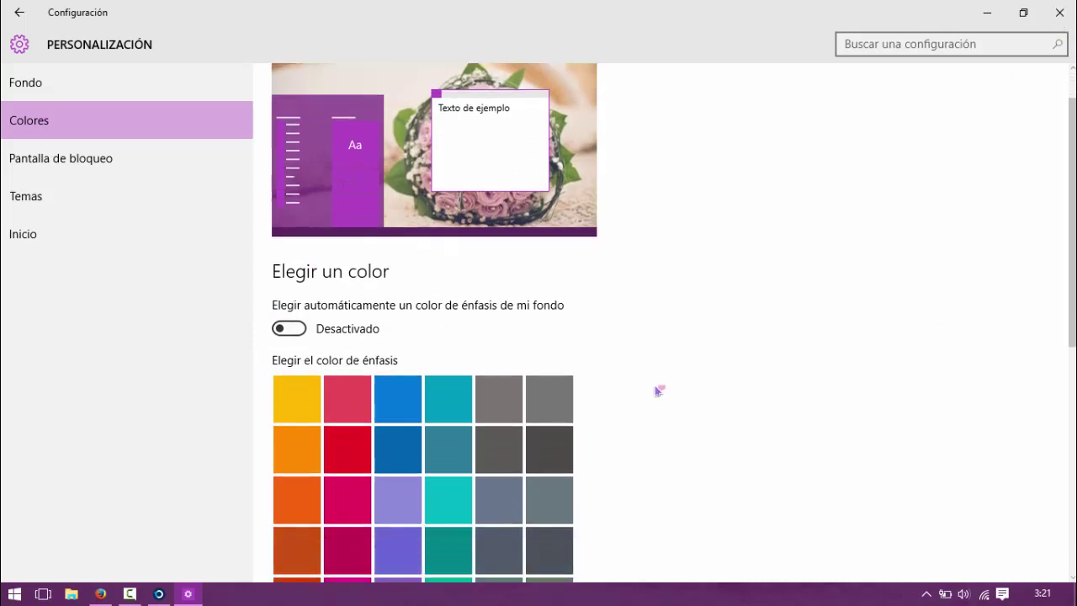
{"action": "left_click", "coordinate": [1060, 12]}
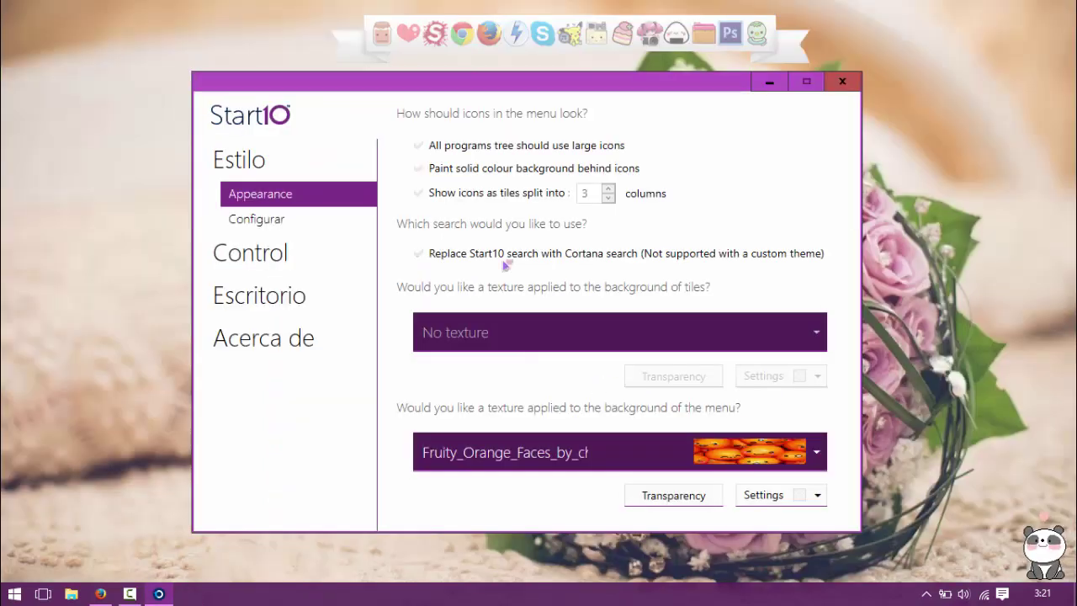
Step: Check the textured Start menu once more and set the menu background to No texture
{"action": "key", "text": "super"}
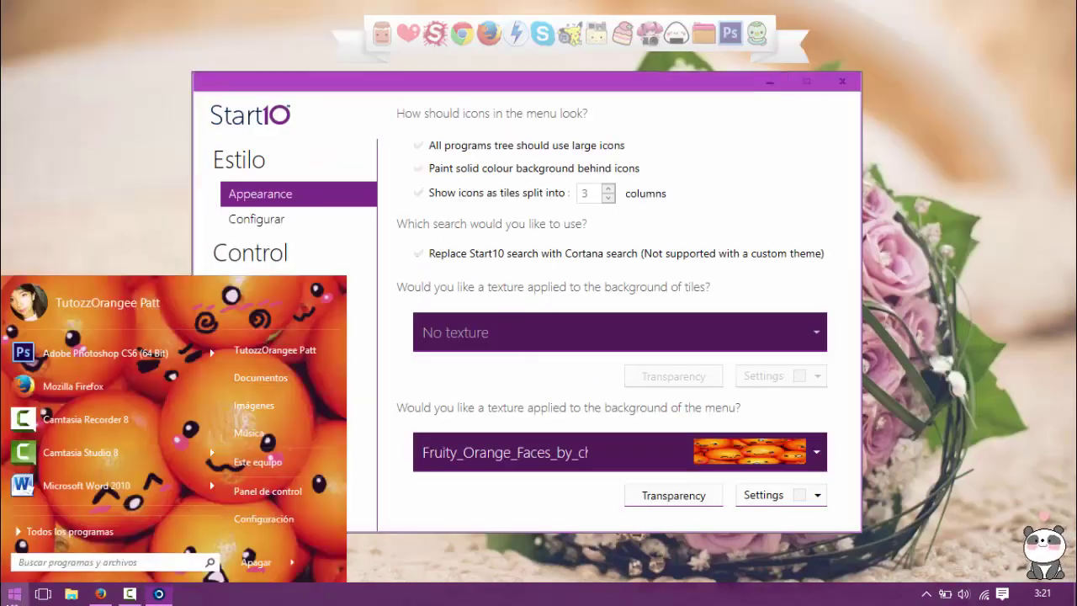
{"action": "left_click", "coordinate": [652, 439]}
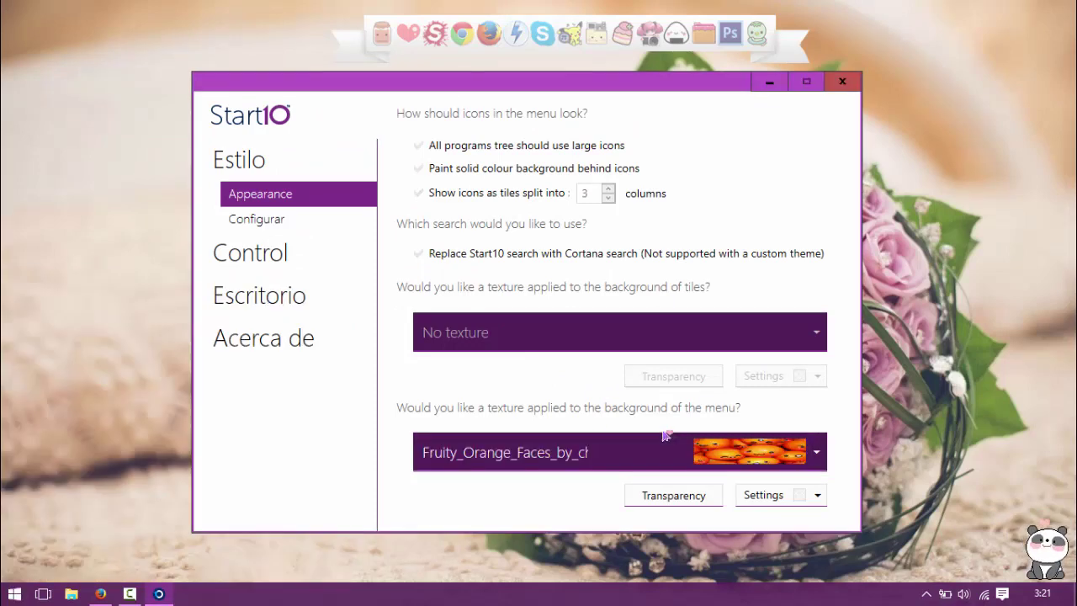
{"action": "left_click", "coordinate": [804, 444]}
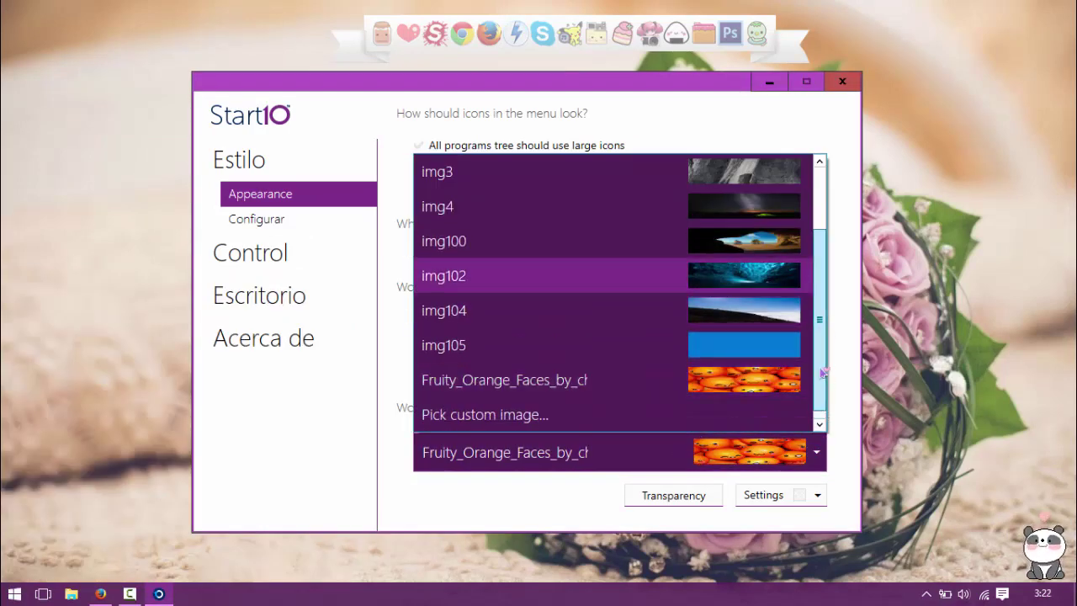
{"action": "scroll", "coordinate": [827, 383], "scroll_direction": "up", "scroll_amount": 3}
{"action": "left_click", "coordinate": [499, 173]}
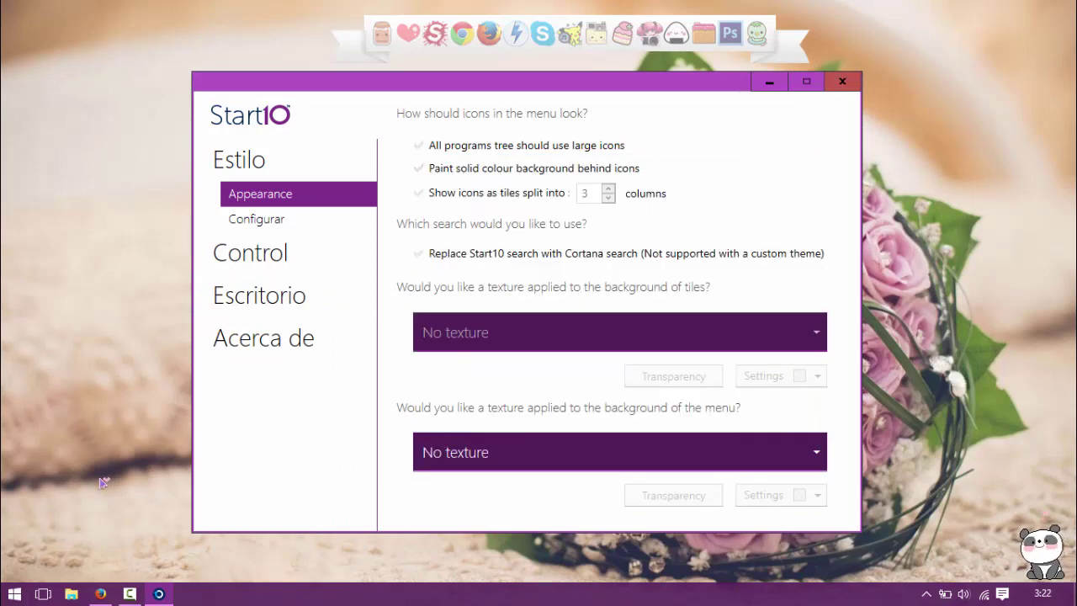
Step: Preview the Start menu without a texture and examine the option to replace Start10 search with Cortana search
{"action": "left_click", "coordinate": [14, 594]}
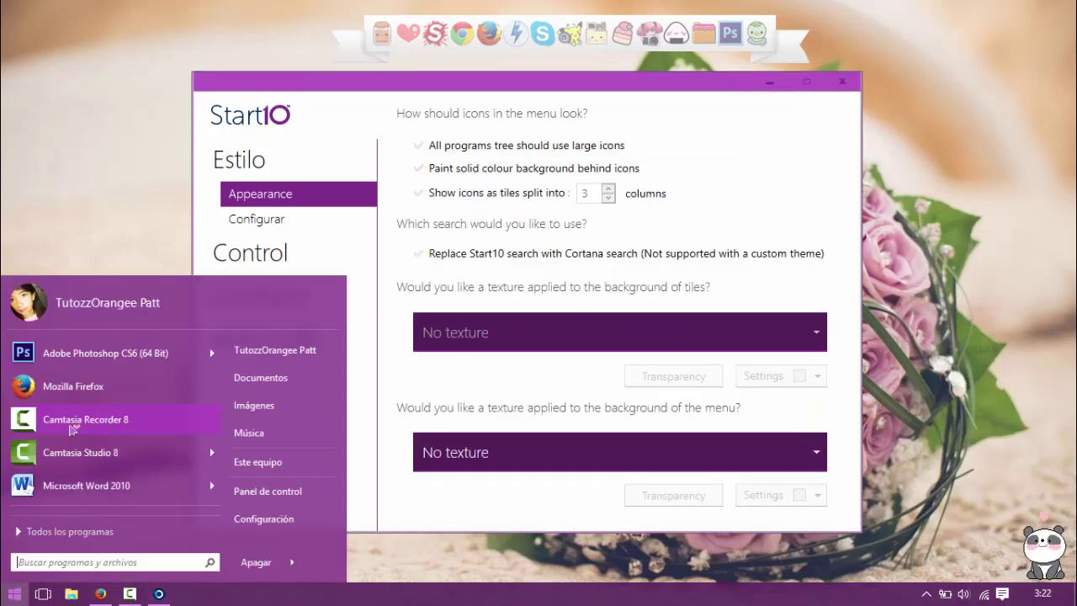
{"action": "left_click", "coordinate": [833, 435]}
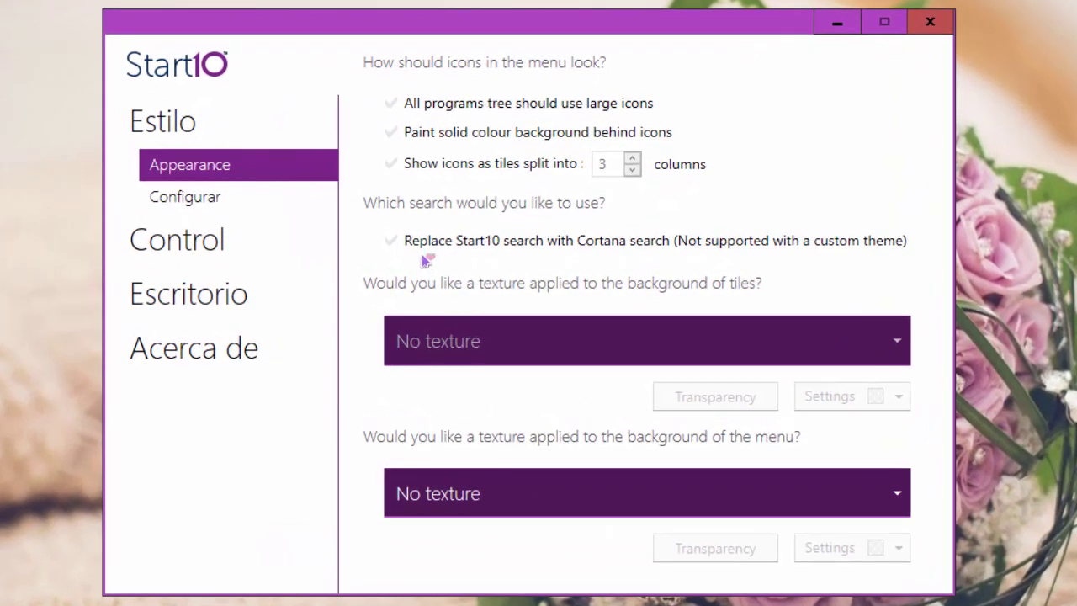
{"action": "left_click", "coordinate": [393, 242]}
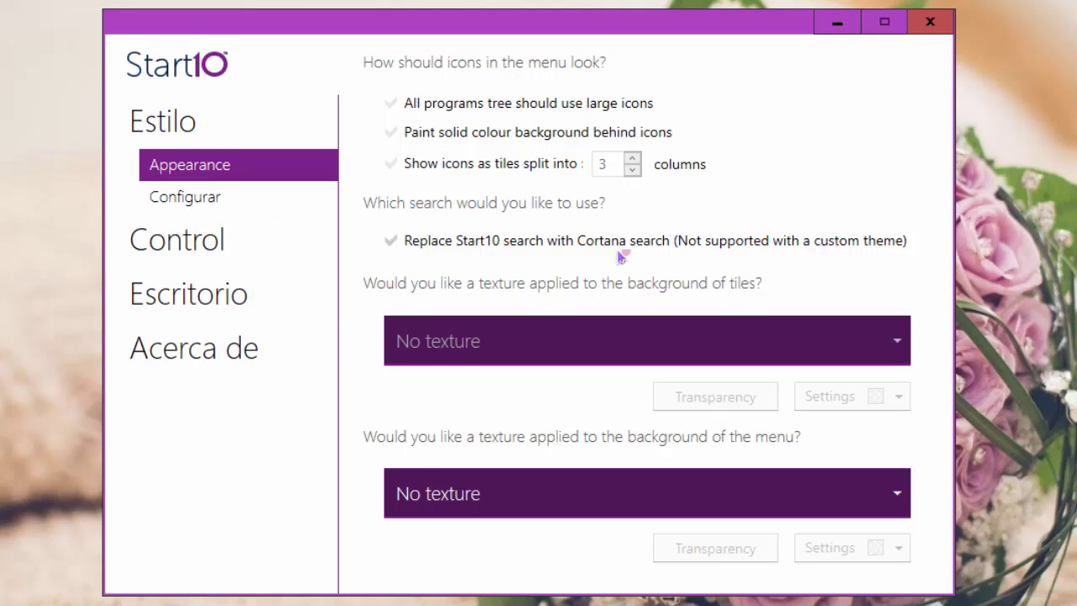
Step: Examine the Configurar settings for the Start menu, including the right-side shortcuts and the display choices for Descargas
{"action": "left_click", "coordinate": [198, 200]}
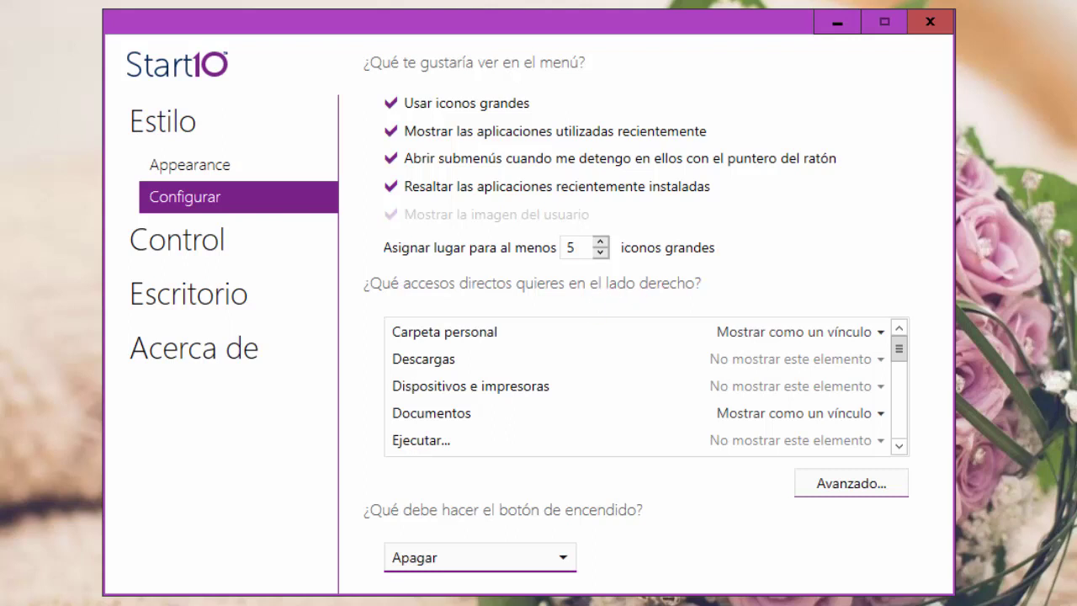
{"action": "key", "text": "super"}
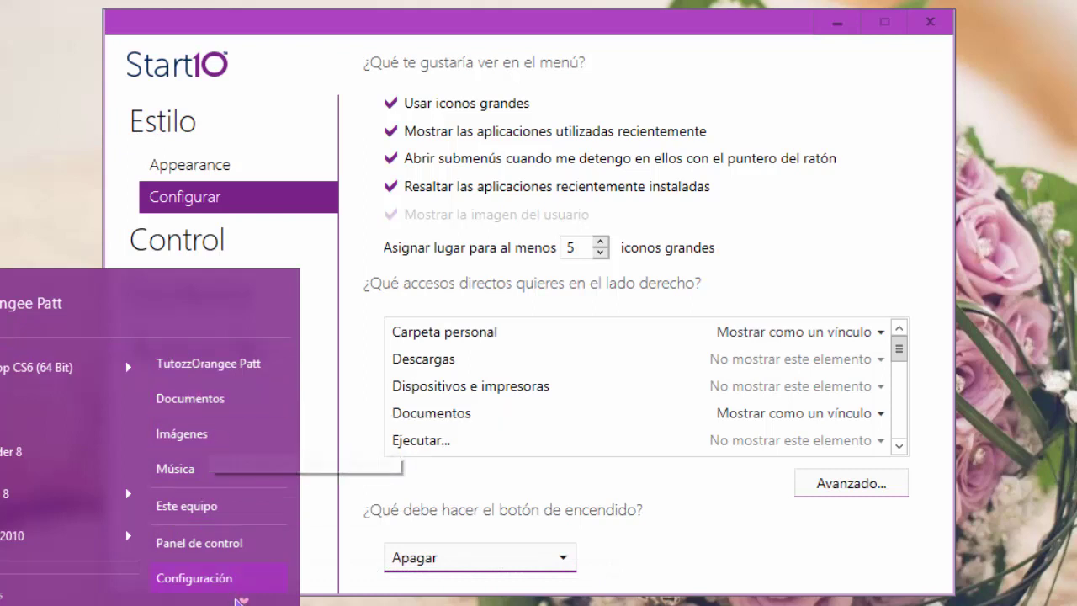
{"action": "left_click", "coordinate": [900, 348]}
{"action": "scroll", "coordinate": [905, 359], "scroll_direction": "down", "scroll_amount": 1}
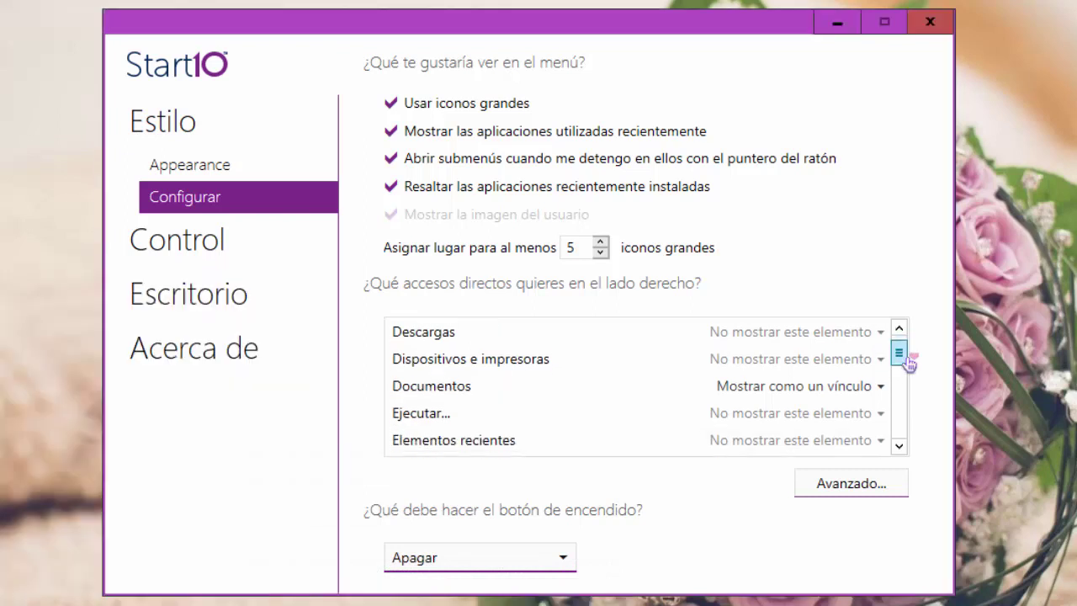
{"action": "left_click", "coordinate": [738, 334]}
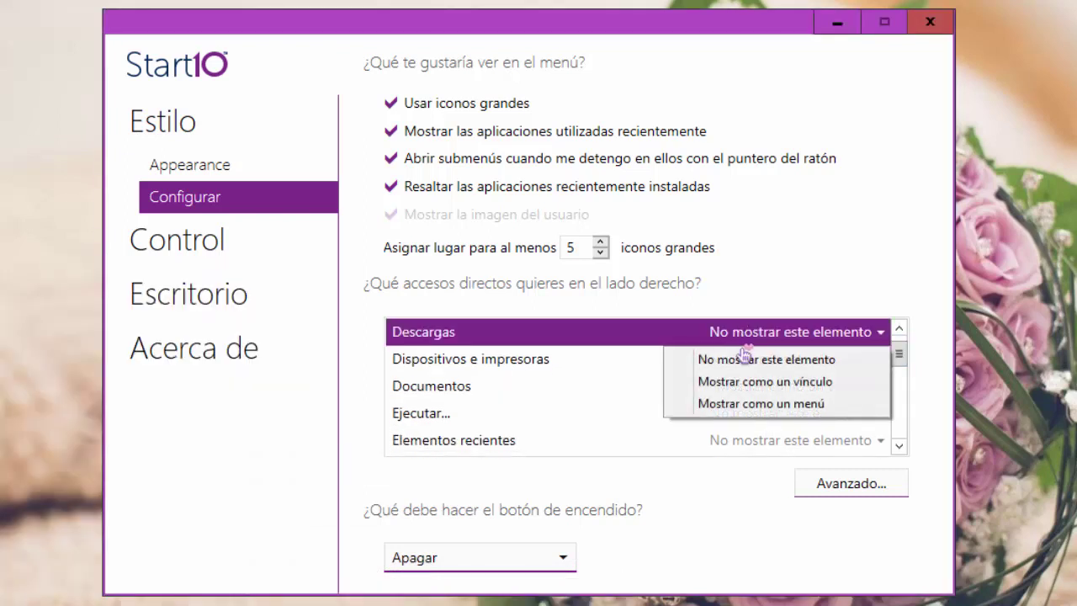
{"action": "left_click", "coordinate": [804, 296]}
Step: Preview the recent-file submenus of Adobe Photoshop CS6, Microsoft Word 2010 and Camtasia Studio 8 in the Start menu
{"action": "key", "text": "super"}
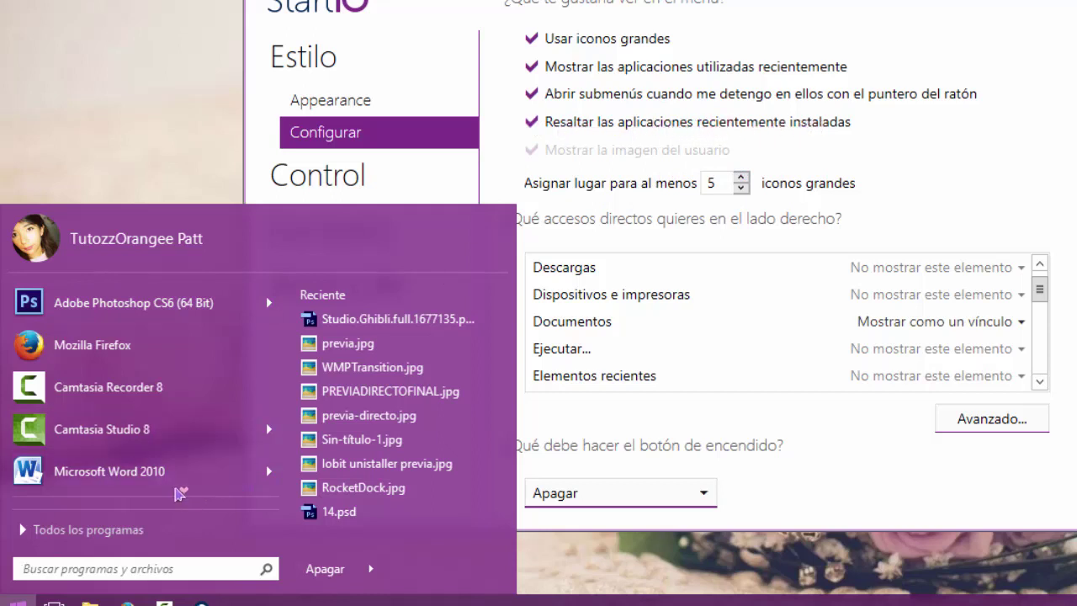
{"action": "mouse_move", "coordinate": [237, 449]}
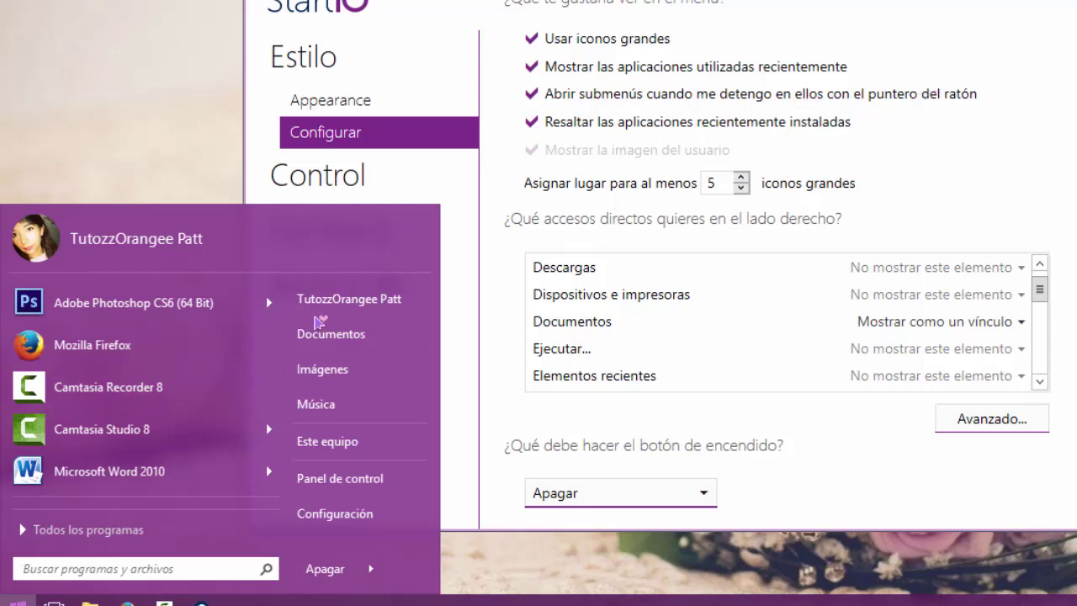
{"action": "mouse_move", "coordinate": [282, 305]}
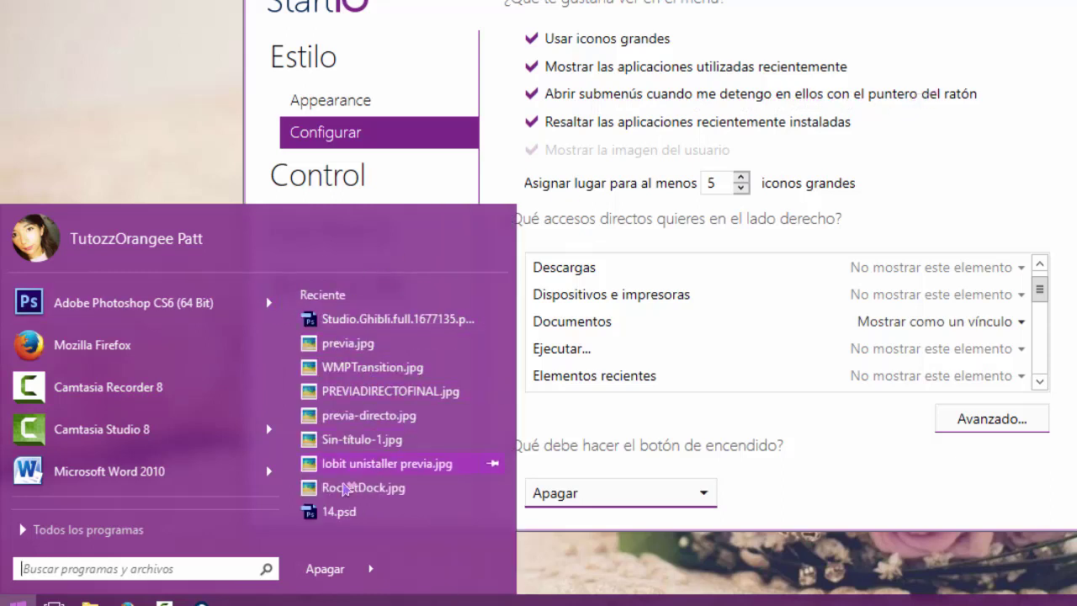
{"action": "mouse_move", "coordinate": [271, 473]}
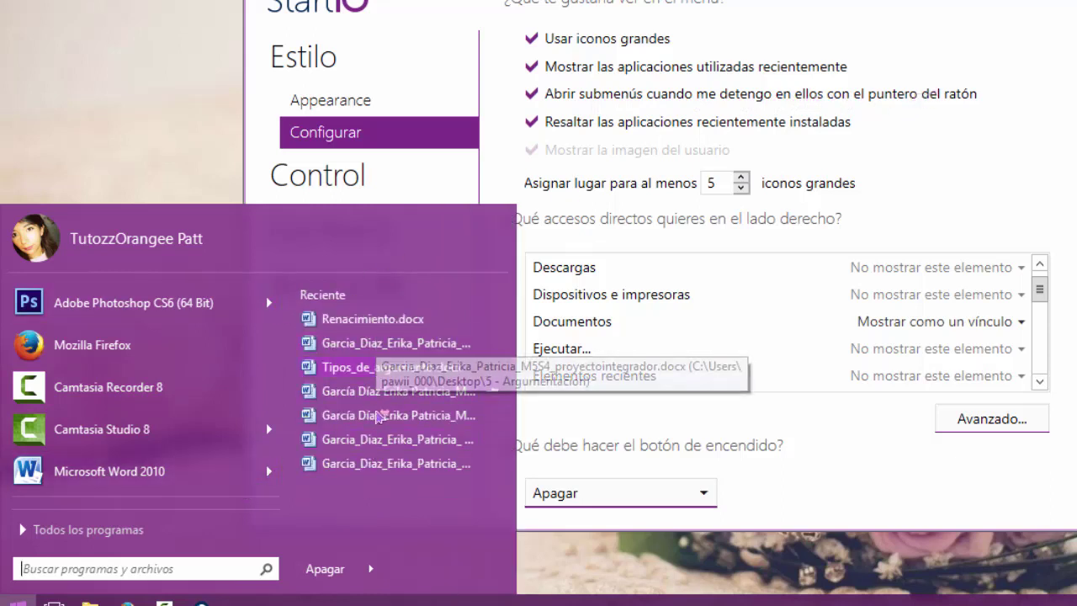
{"action": "mouse_move", "coordinate": [271, 431]}
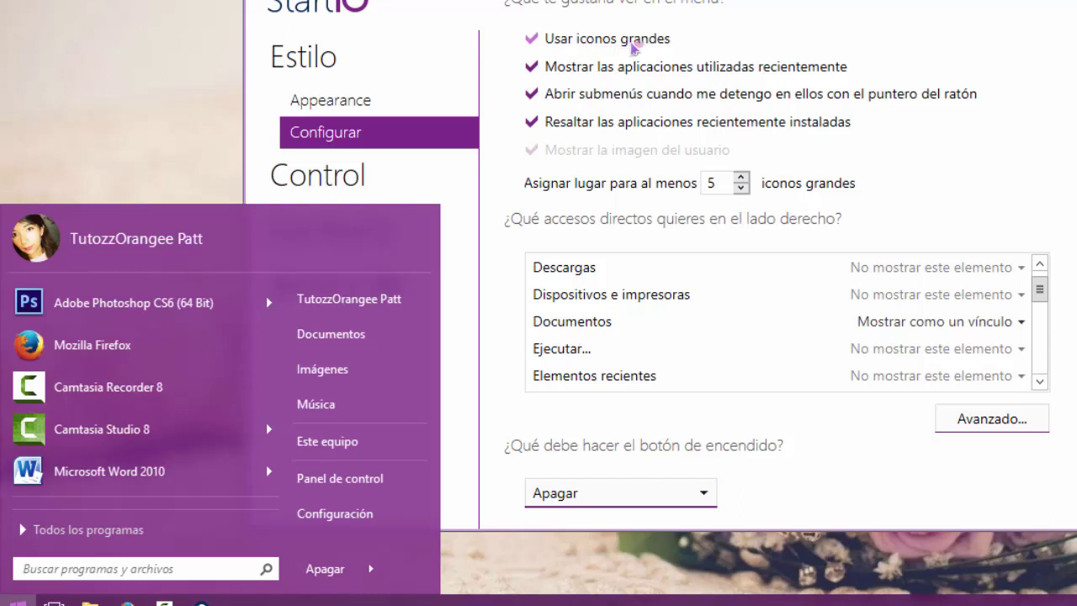
Step: Turn off Usar iconos grandes, preview the Start menu, and turn the large icons back on
{"action": "left_click", "coordinate": [532, 39]}
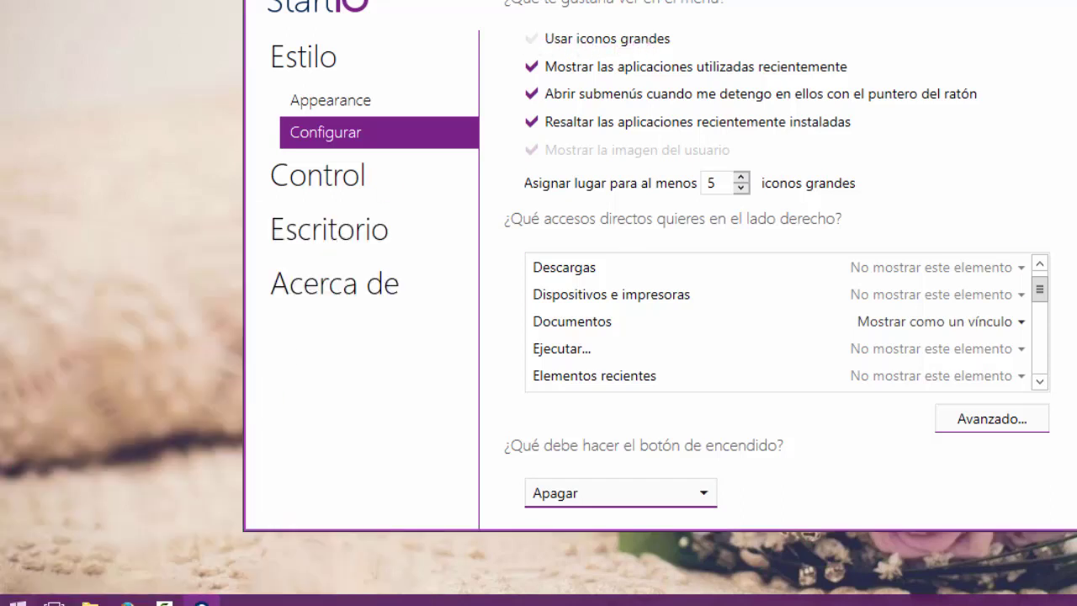
{"action": "left_click", "coordinate": [20, 597]}
{"action": "left_click", "coordinate": [532, 39]}
{"action": "left_click", "coordinate": [20, 597]}
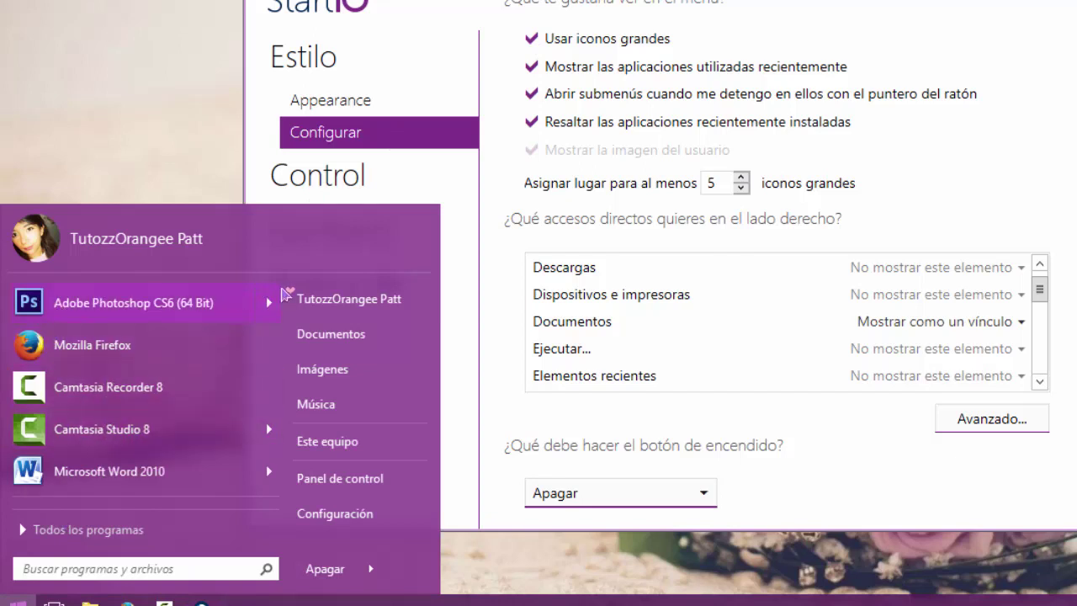
{"action": "left_click", "coordinate": [612, 371]}
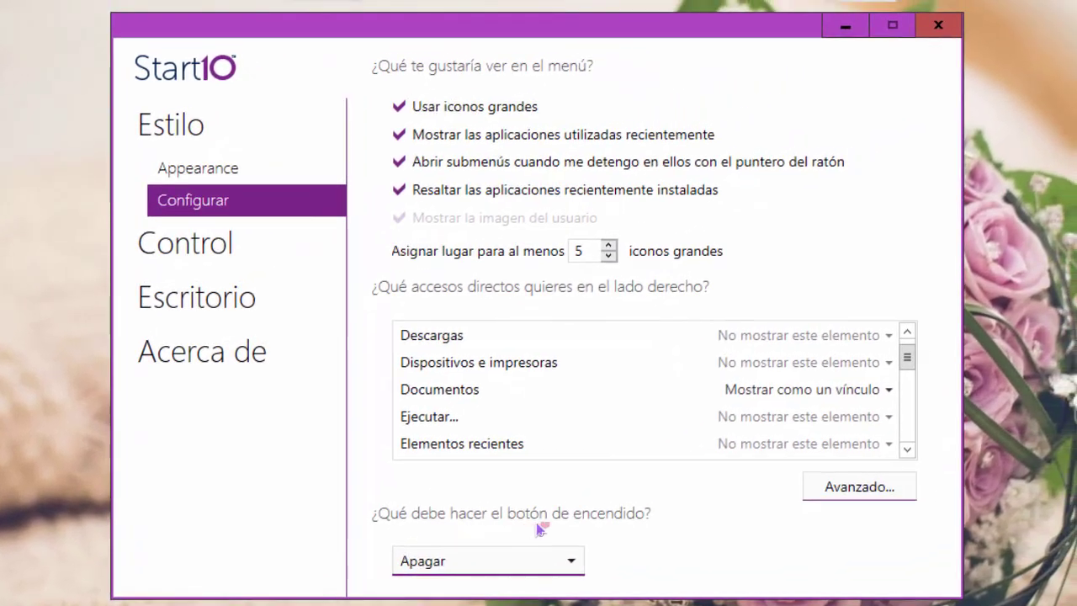
Step: Examine the actions available for the Start menu's power button, keeping Apagar selected
{"action": "left_click", "coordinate": [513, 566]}
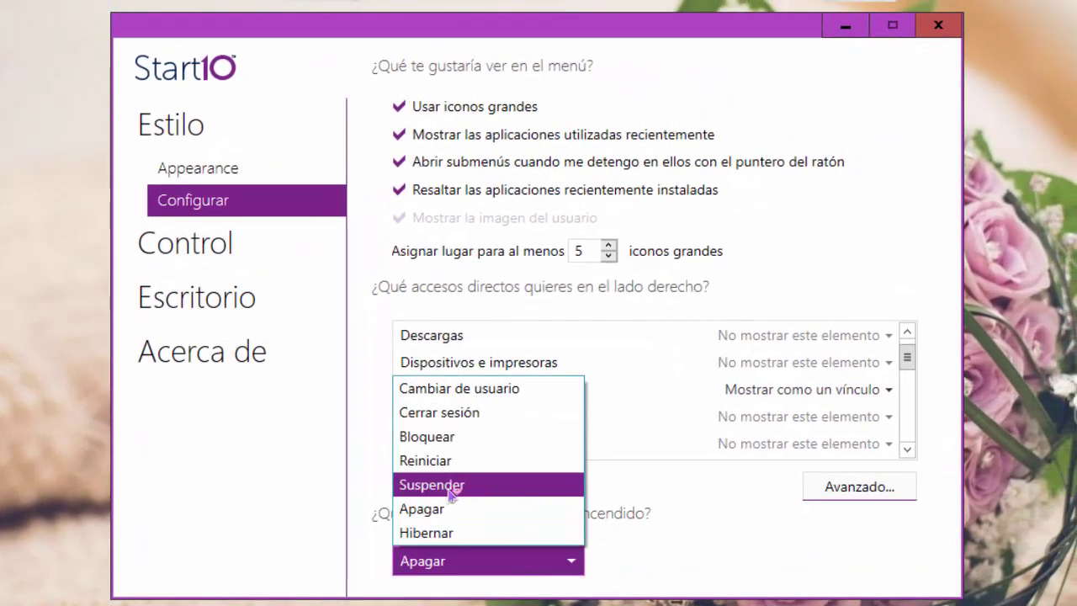
{"action": "left_click", "coordinate": [683, 521]}
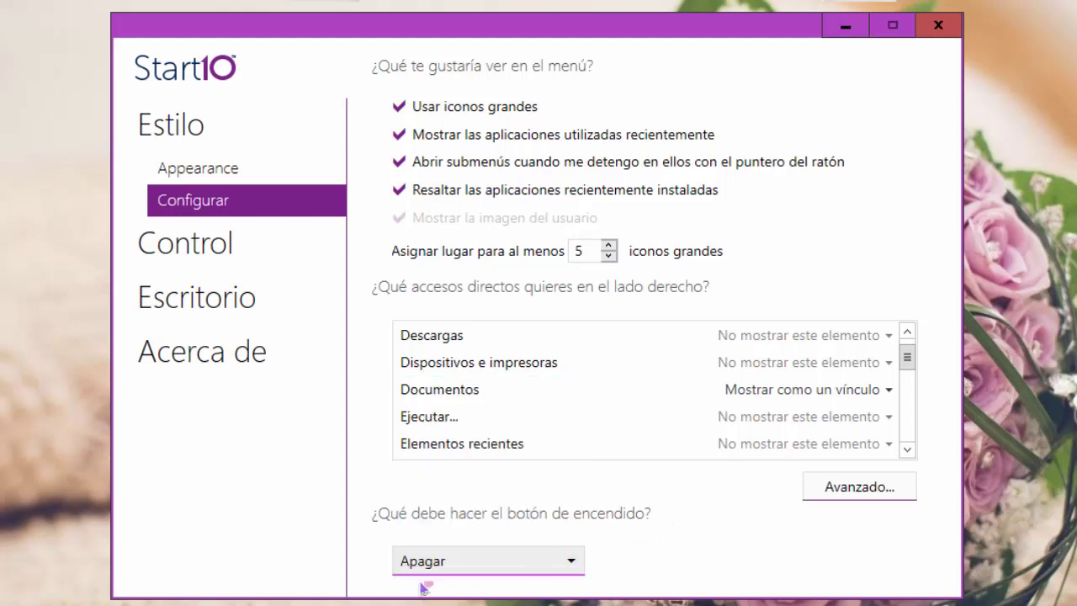
{"action": "left_click", "coordinate": [444, 567]}
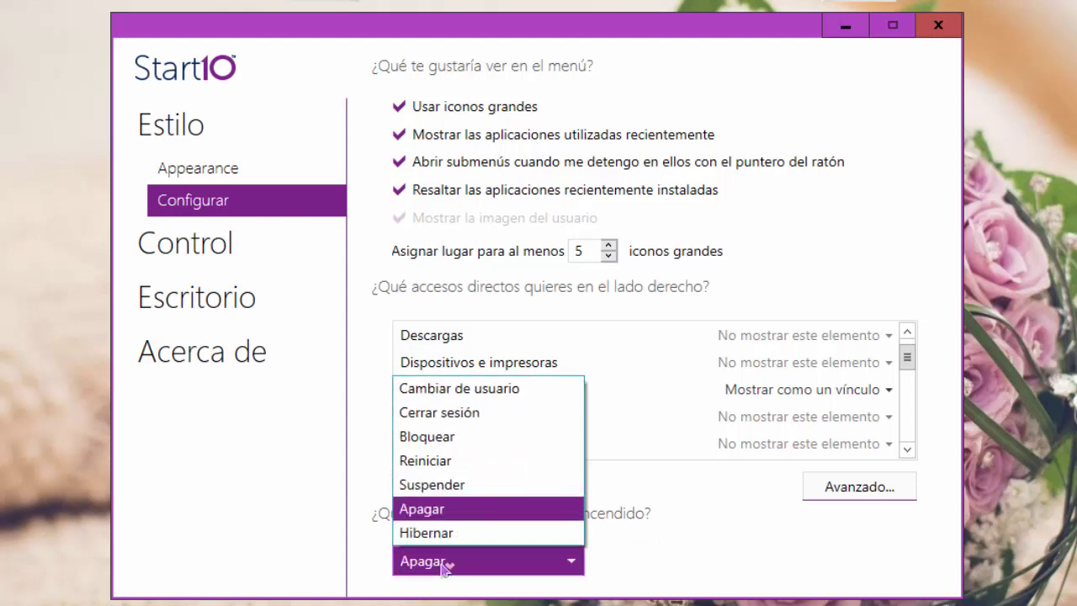
{"action": "left_click", "coordinate": [633, 511]}
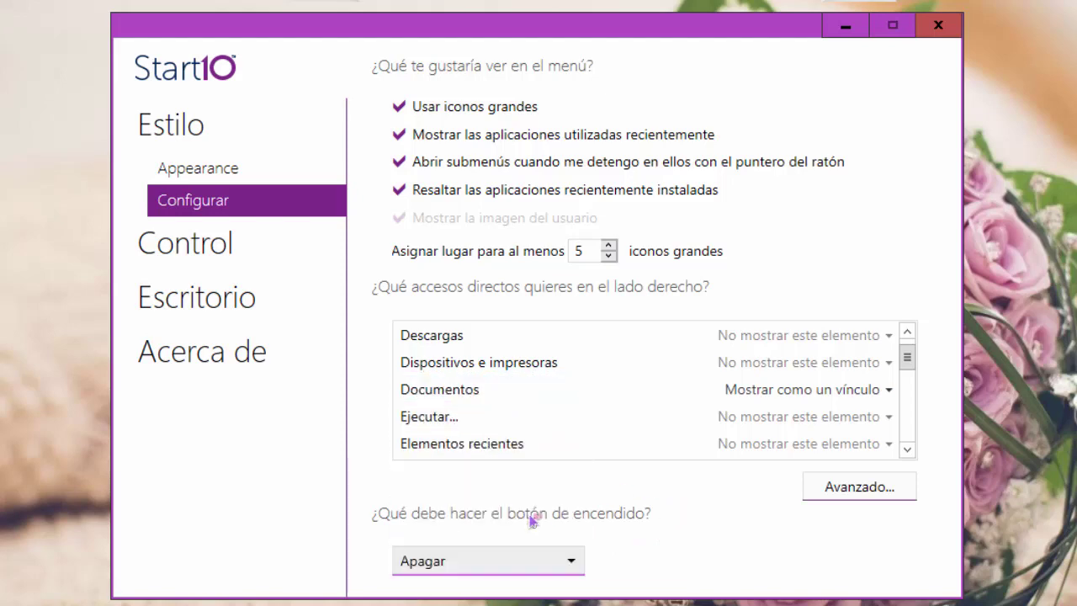
Step: Check the Apagar submenu in the Start menu and view the Control settings for the Start button and Windows key
{"action": "key", "text": "super"}
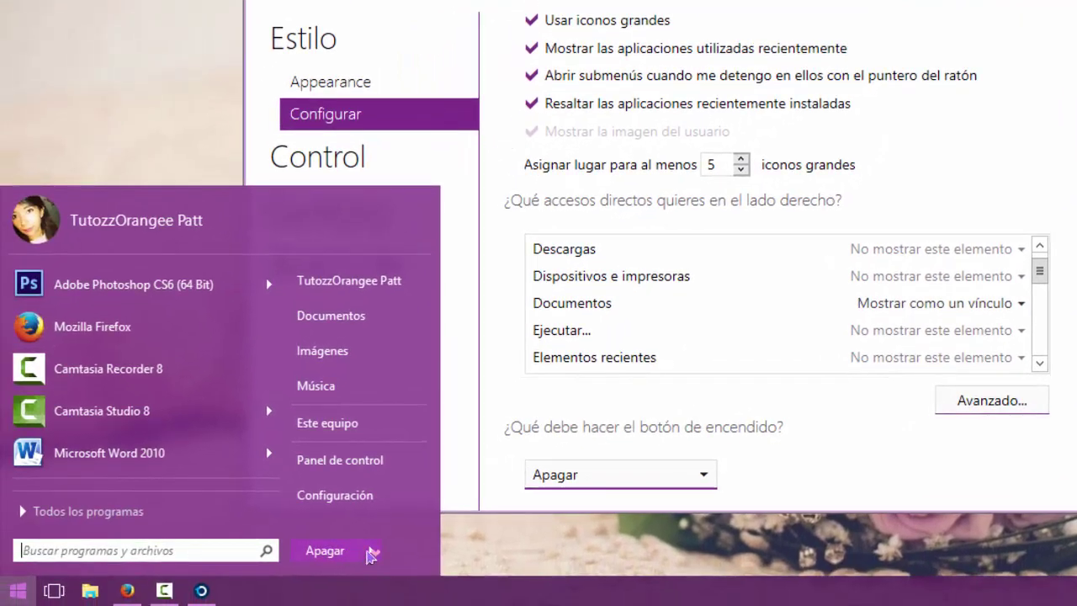
{"action": "mouse_move", "coordinate": [370, 554]}
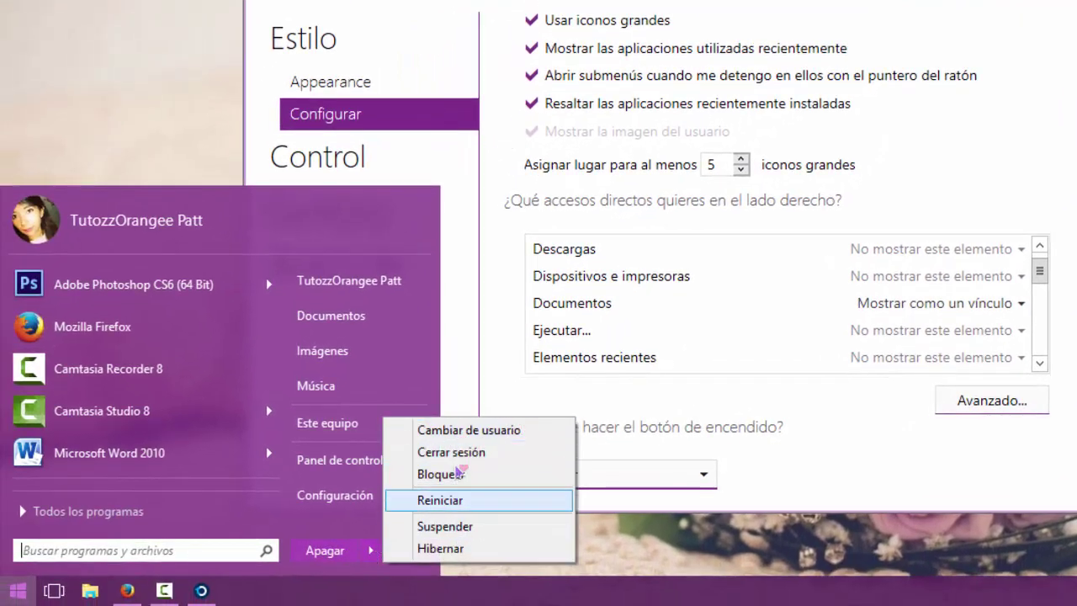
{"action": "left_click", "coordinate": [801, 426]}
{"action": "left_click", "coordinate": [351, 155]}
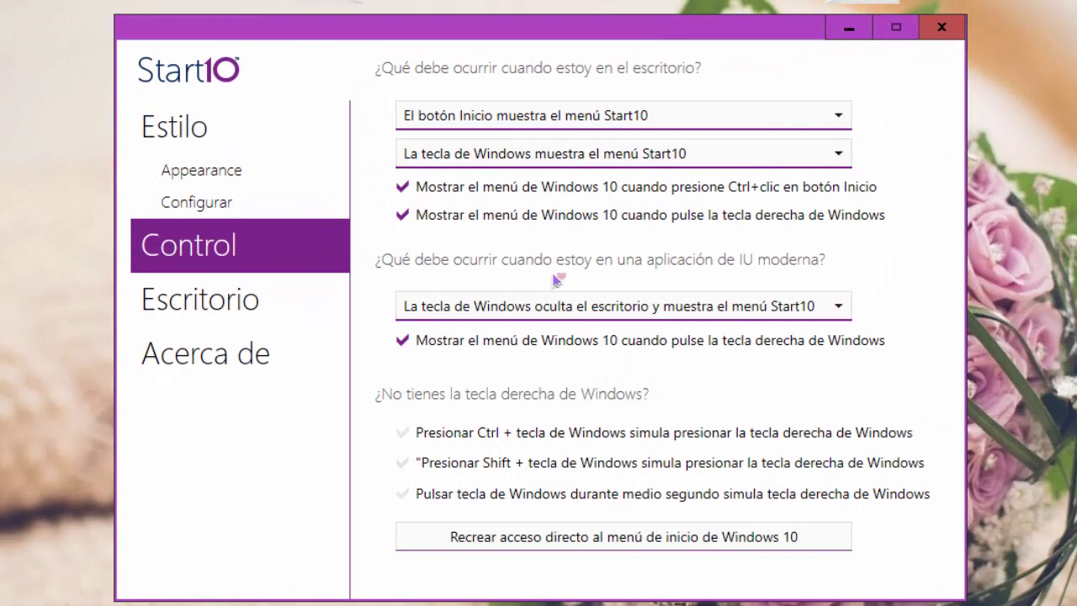
Step: Open the Escritorio settings and set the taskbar transparency to 17% solid without wallpaper blur
{"action": "left_click", "coordinate": [200, 316]}
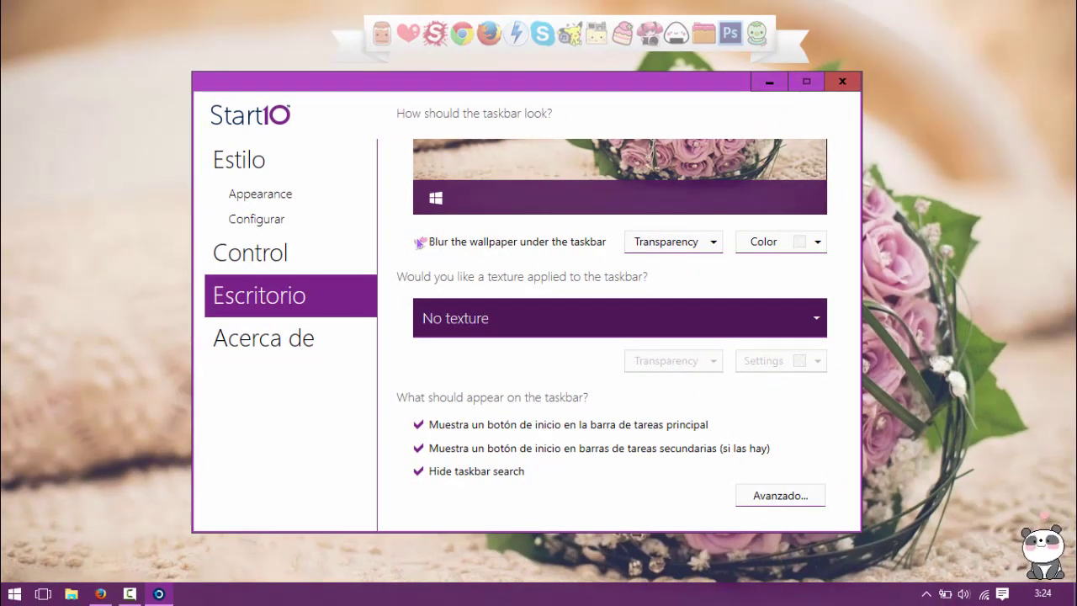
{"action": "left_click", "coordinate": [428, 247]}
{"action": "left_click", "coordinate": [653, 241]}
{"action": "left_click_drag", "start_coordinate": [781, 276], "coordinate": [667, 280]}
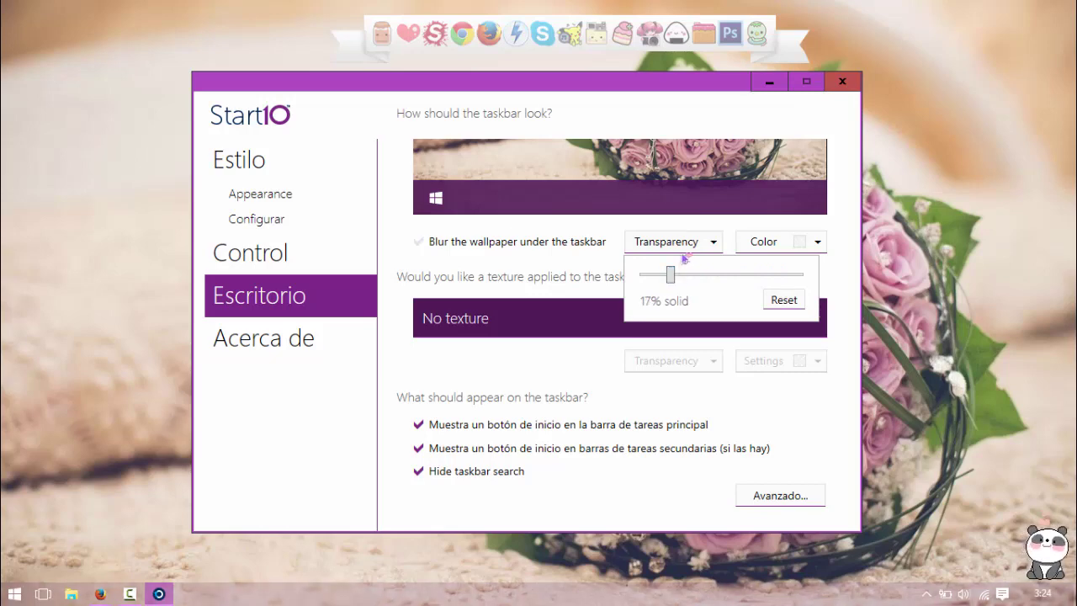
Step: Make the taskbar slightly more solid, trying the wallpaper blur under it on and off and leaving it disabled
{"action": "left_click", "coordinate": [422, 245]}
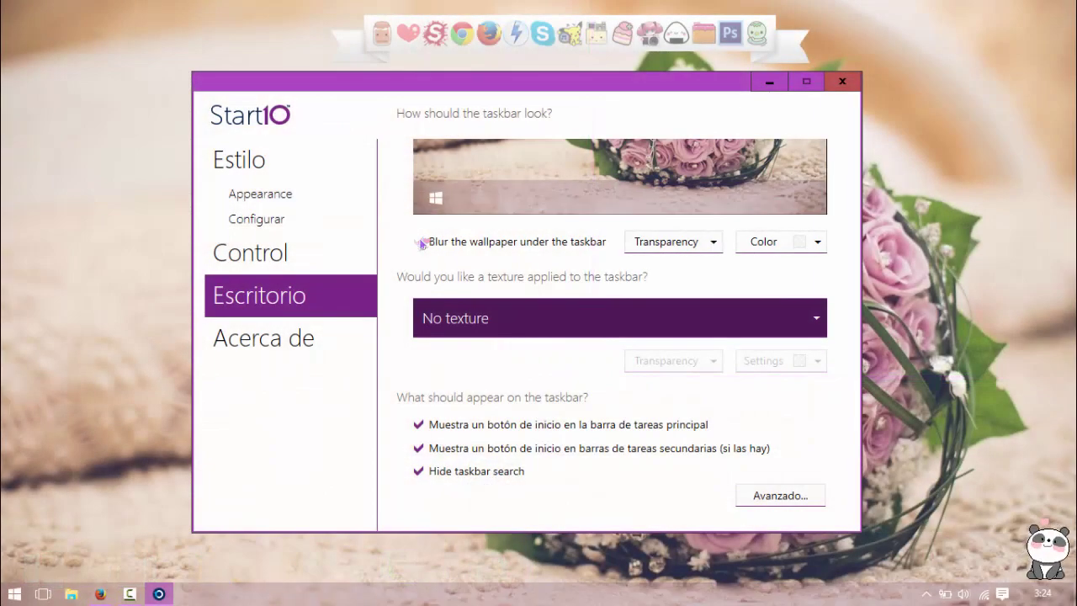
{"action": "left_click", "coordinate": [422, 243]}
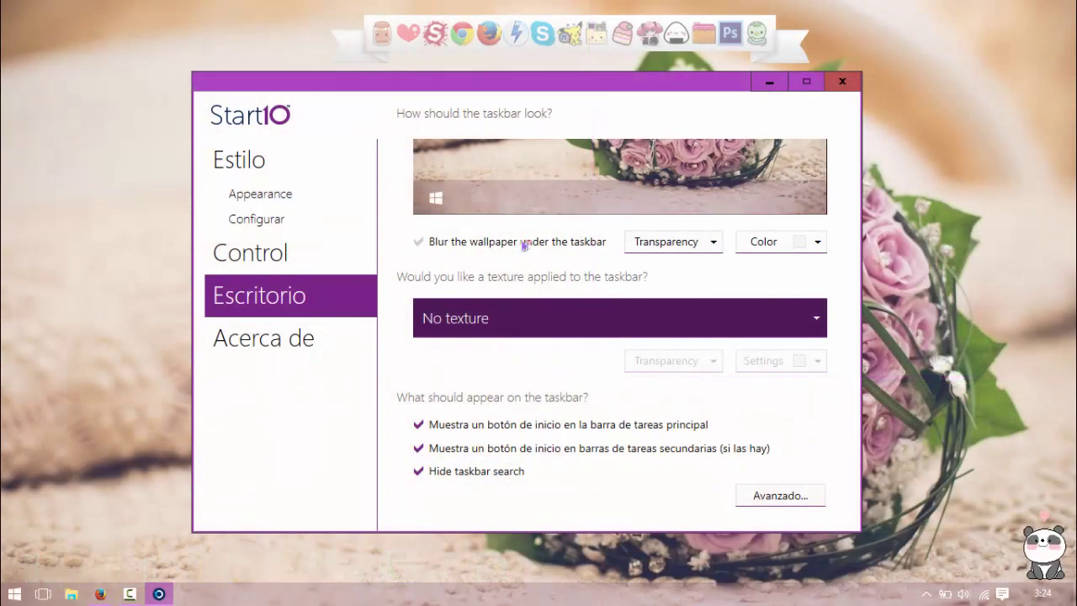
{"action": "left_click", "coordinate": [712, 241]}
{"action": "left_click_drag", "start_coordinate": [673, 275], "coordinate": [708, 282]}
{"action": "left_click", "coordinate": [420, 243]}
{"action": "left_click", "coordinate": [420, 243]}
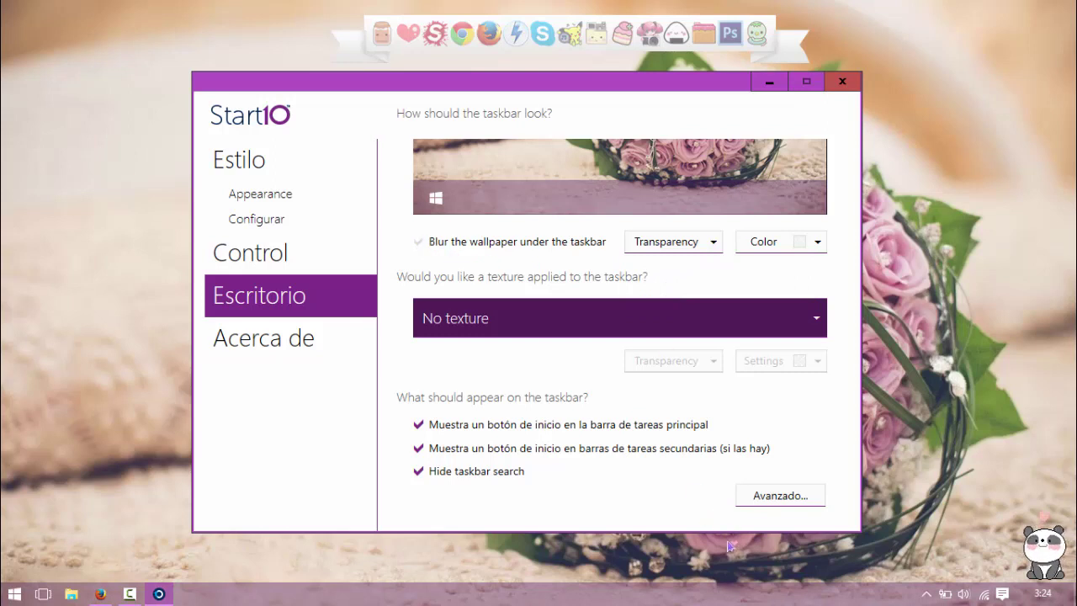
Step: Examine the taskbar colour options for picking or resetting the background colour and close them
{"action": "left_click", "coordinate": [799, 248]}
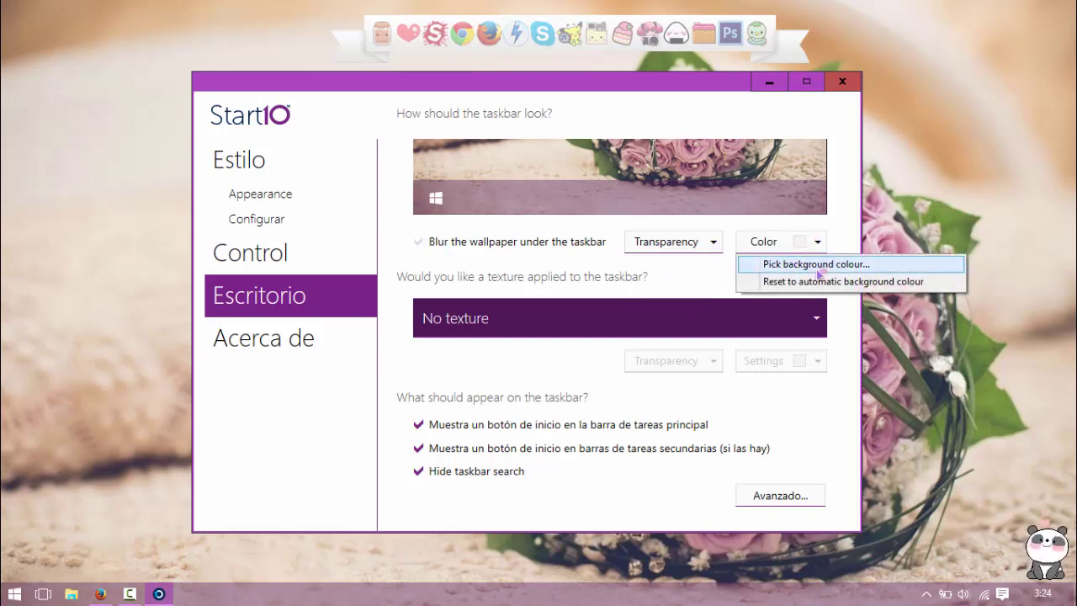
{"action": "left_click", "coordinate": [818, 243]}
{"action": "left_click", "coordinate": [786, 246]}
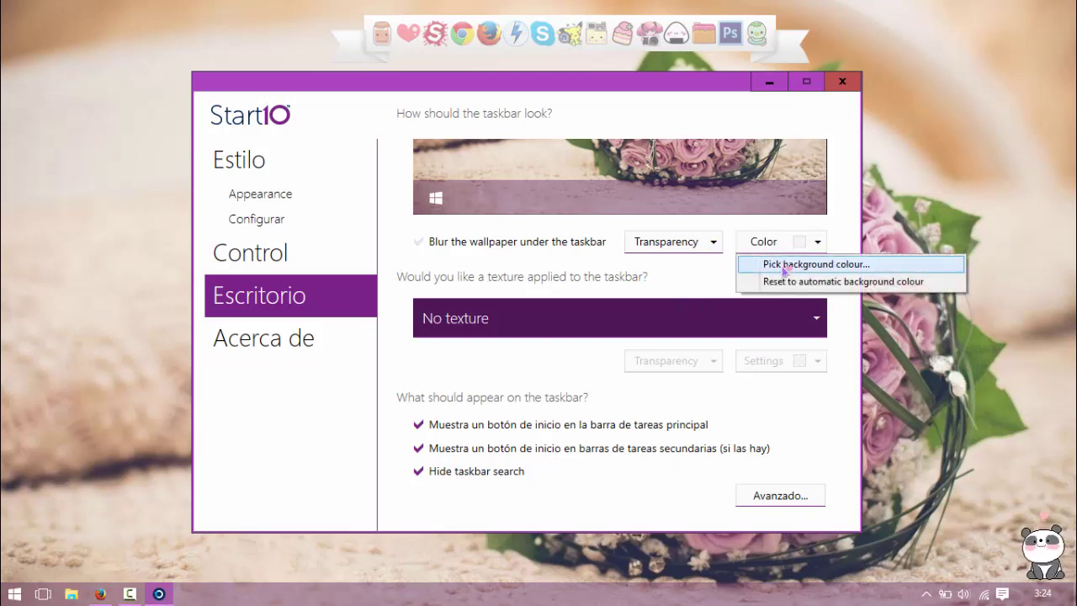
{"action": "left_click", "coordinate": [828, 229]}
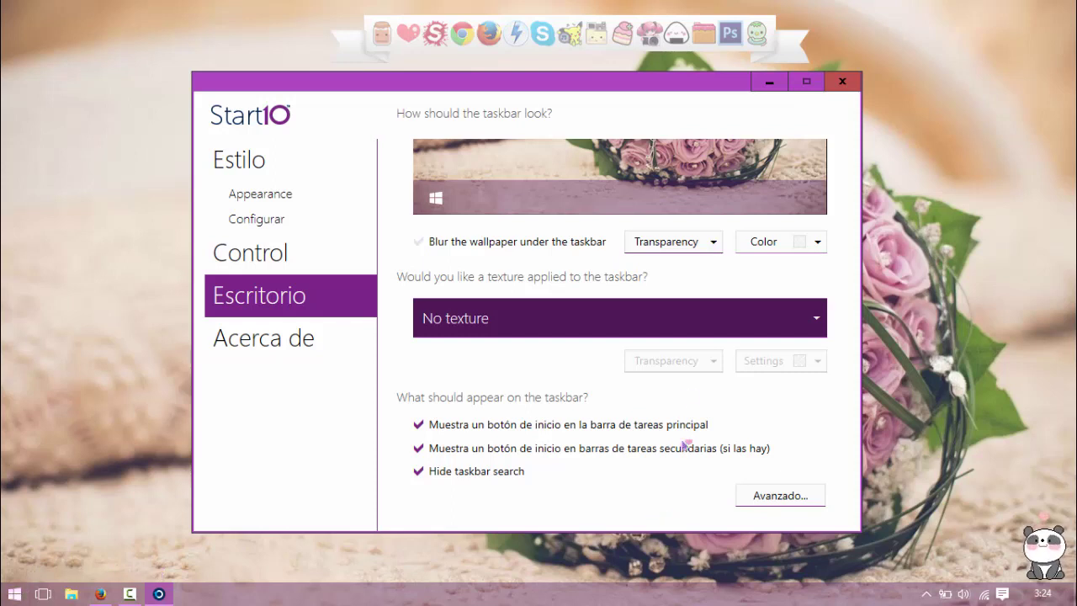
Step: Try the Corroded texture on the taskbar and replace it with Horz Gradient two
{"action": "left_click", "coordinate": [816, 312]}
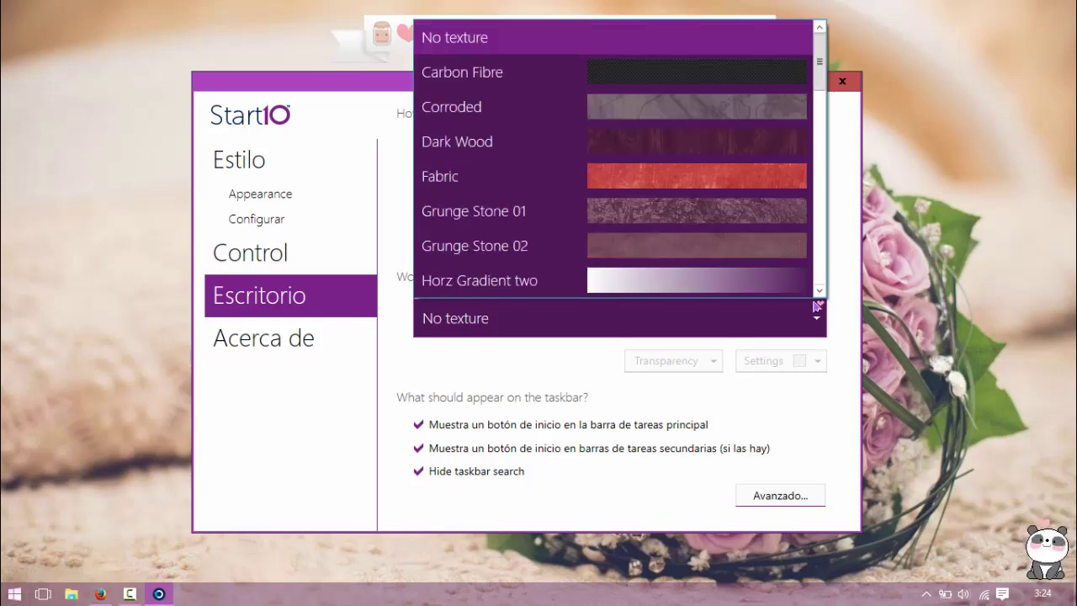
{"action": "left_click", "coordinate": [682, 115]}
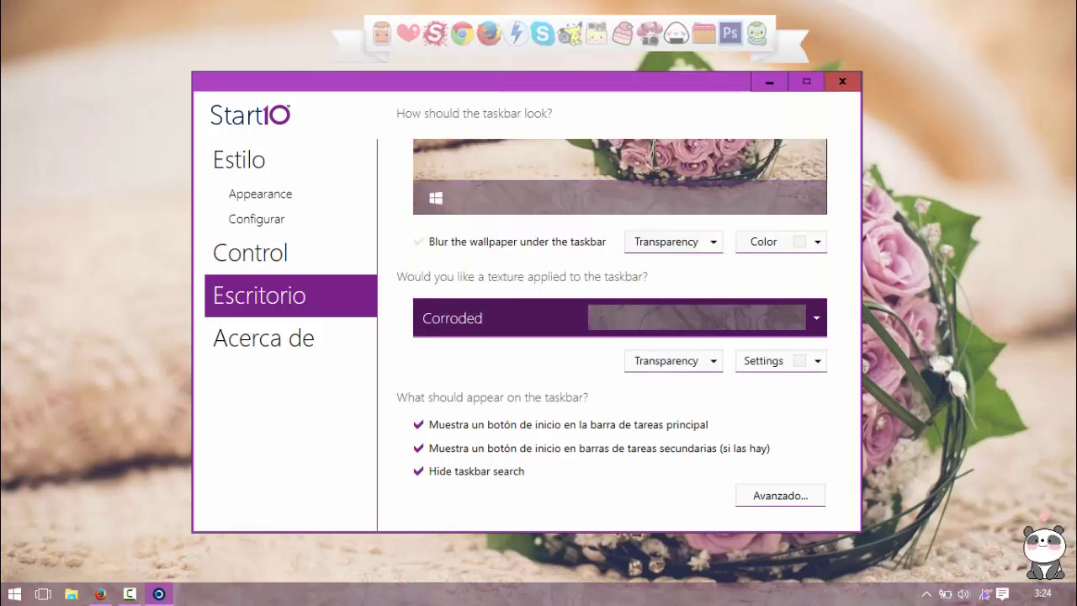
{"action": "left_click", "coordinate": [656, 316]}
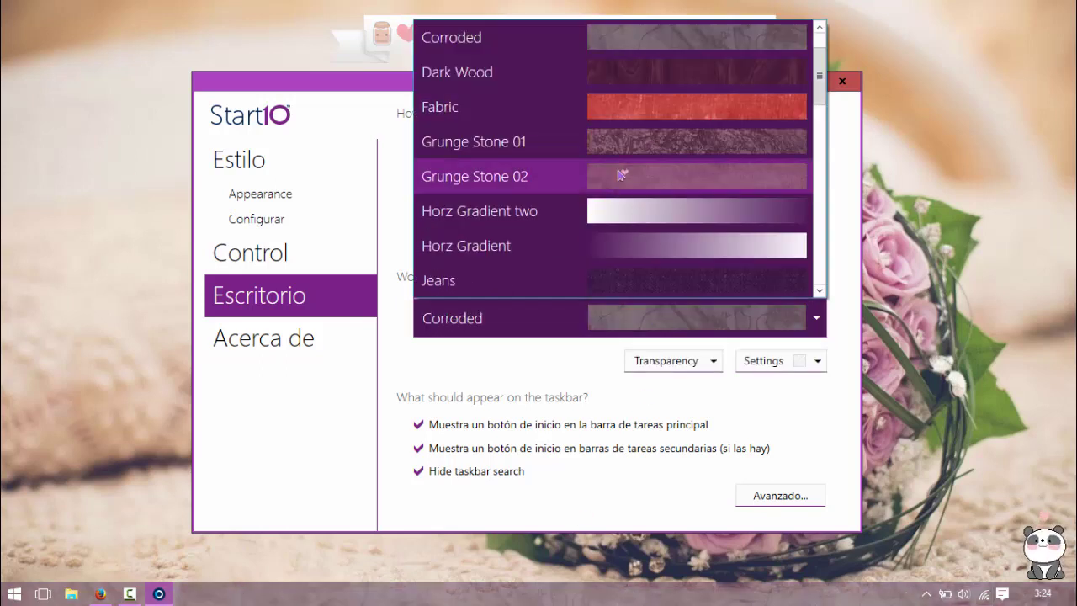
{"action": "left_click", "coordinate": [664, 222]}
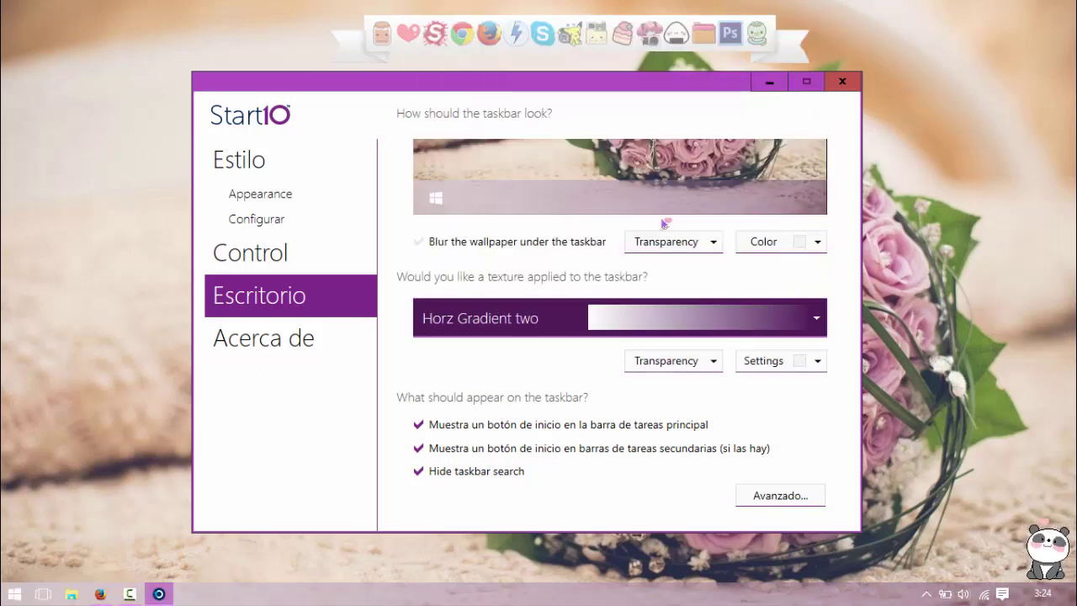
Step: Try the custom image ytryr.jpg from the Imágenes folder as the taskbar texture
{"action": "left_click", "coordinate": [682, 326]}
{"action": "scroll", "coordinate": [661, 272], "scroll_direction": "down", "scroll_amount": 10}
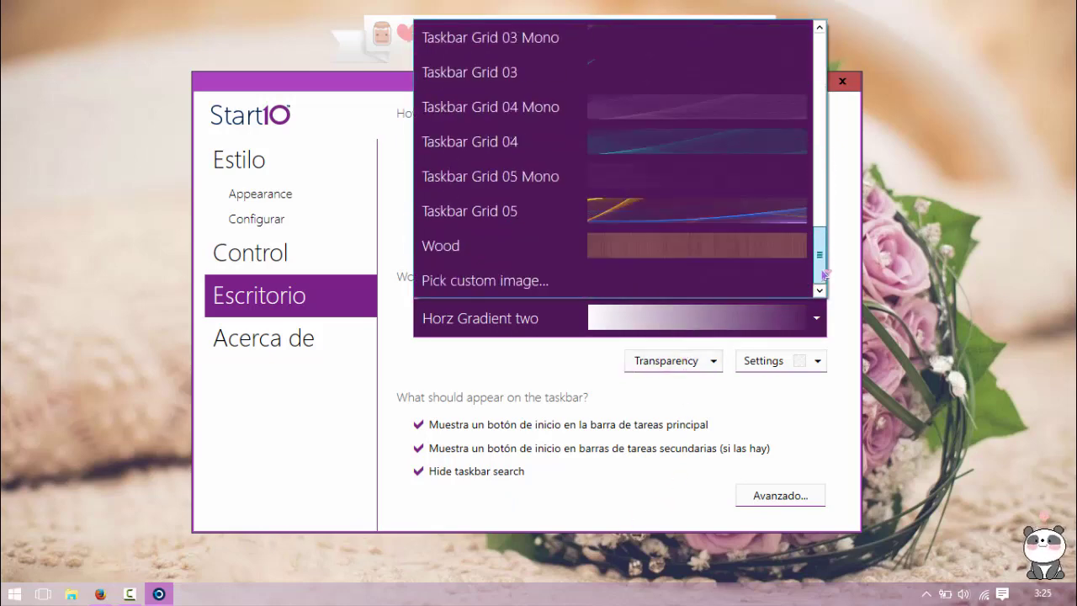
{"action": "left_click", "coordinate": [676, 286]}
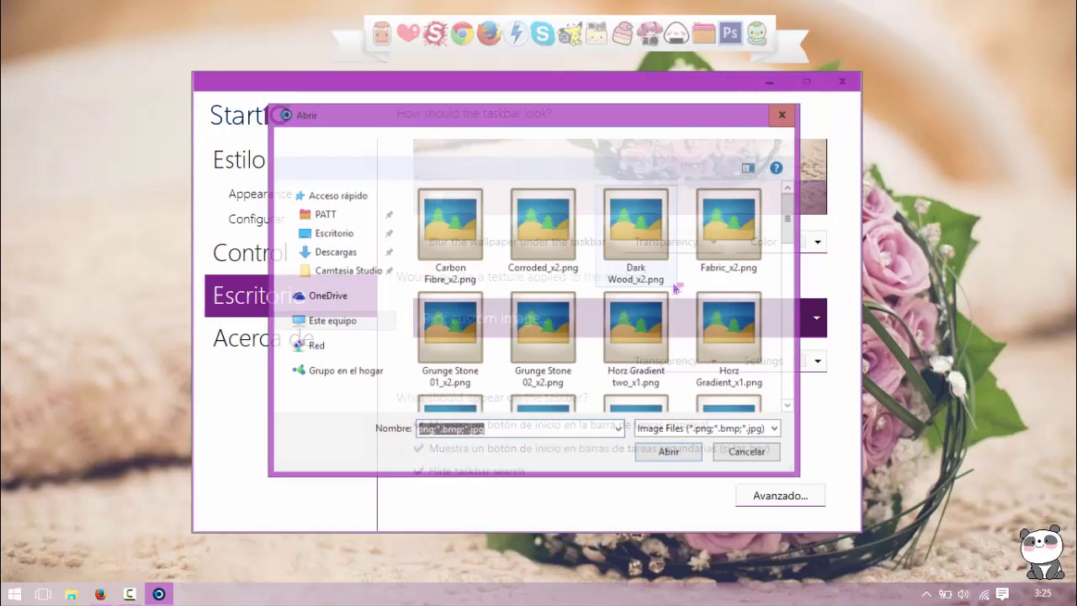
{"action": "scroll", "coordinate": [715, 278], "scroll_direction": "down", "scroll_amount": 5}
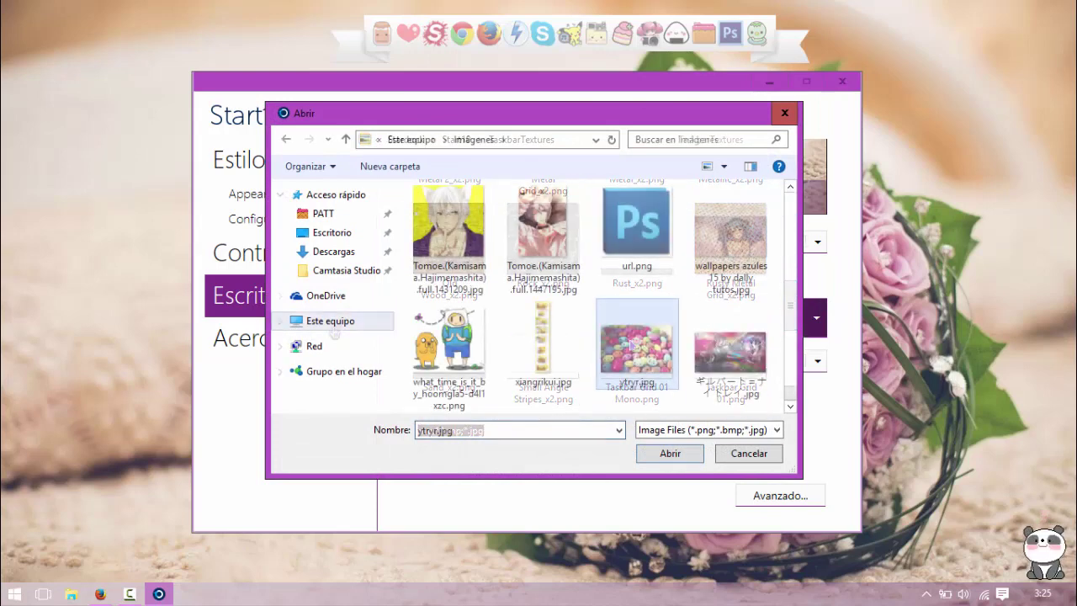
{"action": "left_click", "coordinate": [665, 457]}
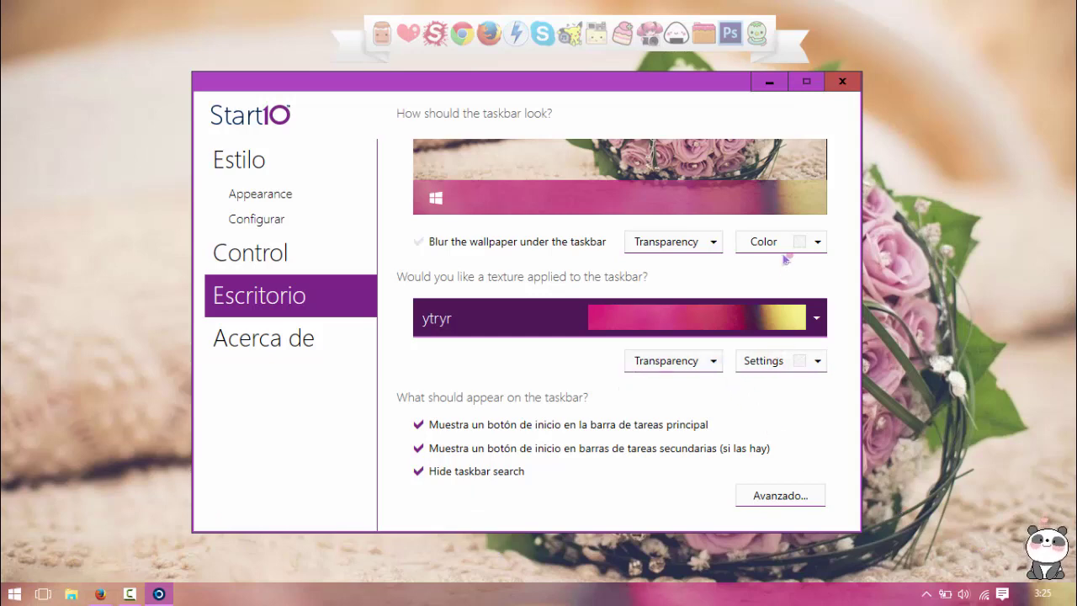
{"action": "left_click", "coordinate": [803, 317]}
{"action": "left_click", "coordinate": [578, 283]}
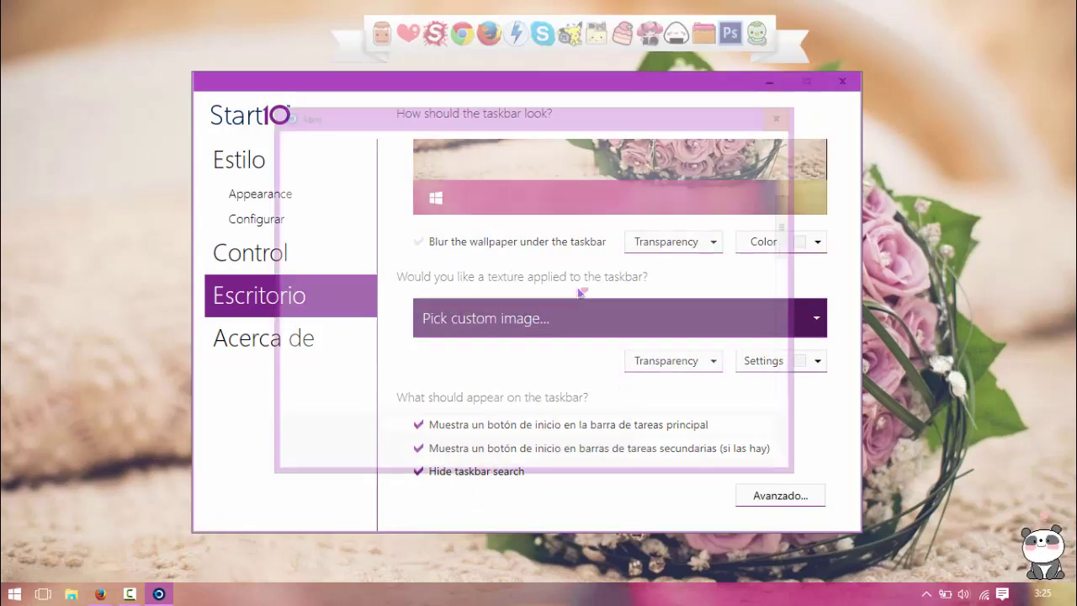
{"action": "left_click_drag", "start_coordinate": [793, 212], "coordinate": [791, 260]}
{"action": "left_click", "coordinate": [453, 265]}
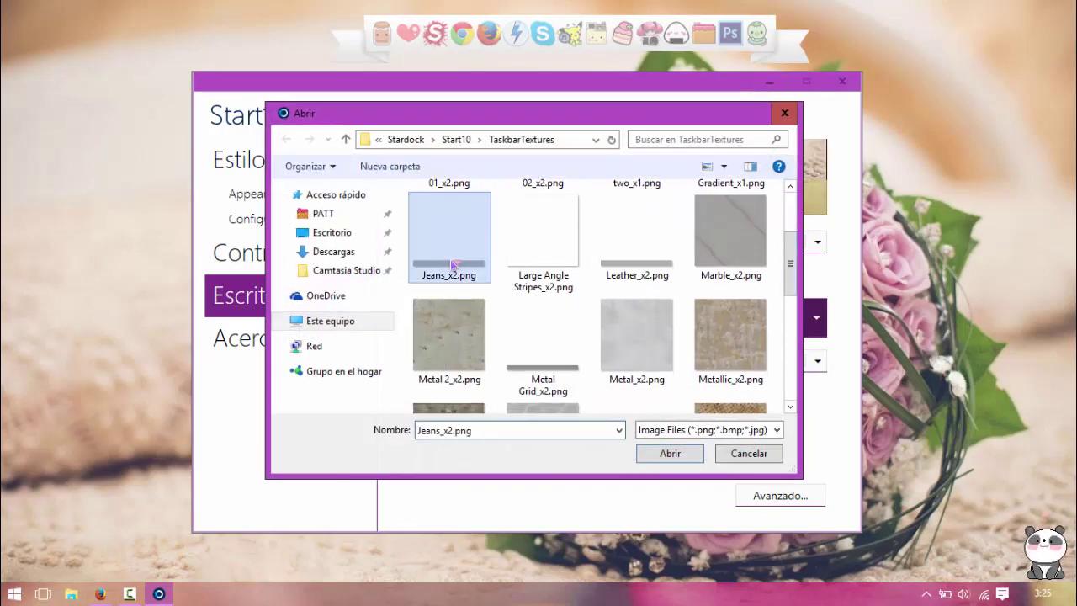
{"action": "right_click", "coordinate": [454, 266]}
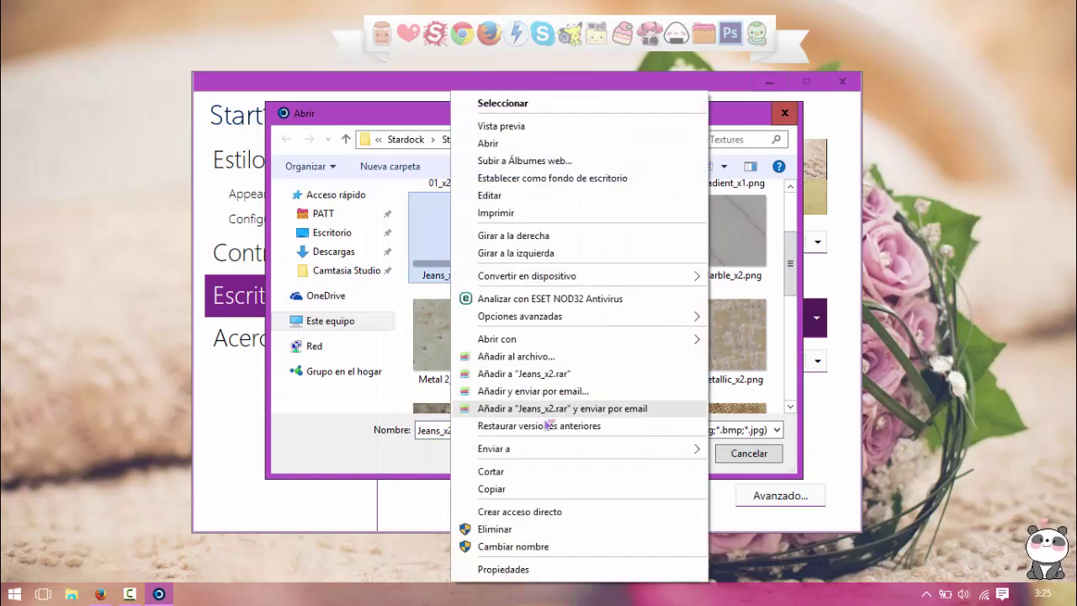
{"action": "left_click", "coordinate": [741, 249]}
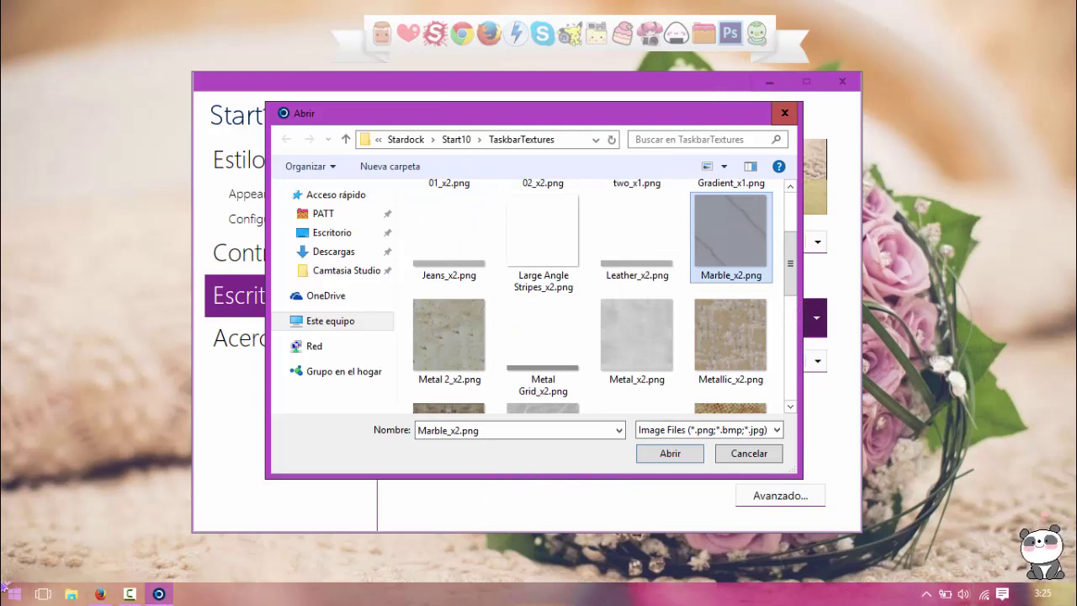
{"action": "left_click", "coordinate": [732, 454]}
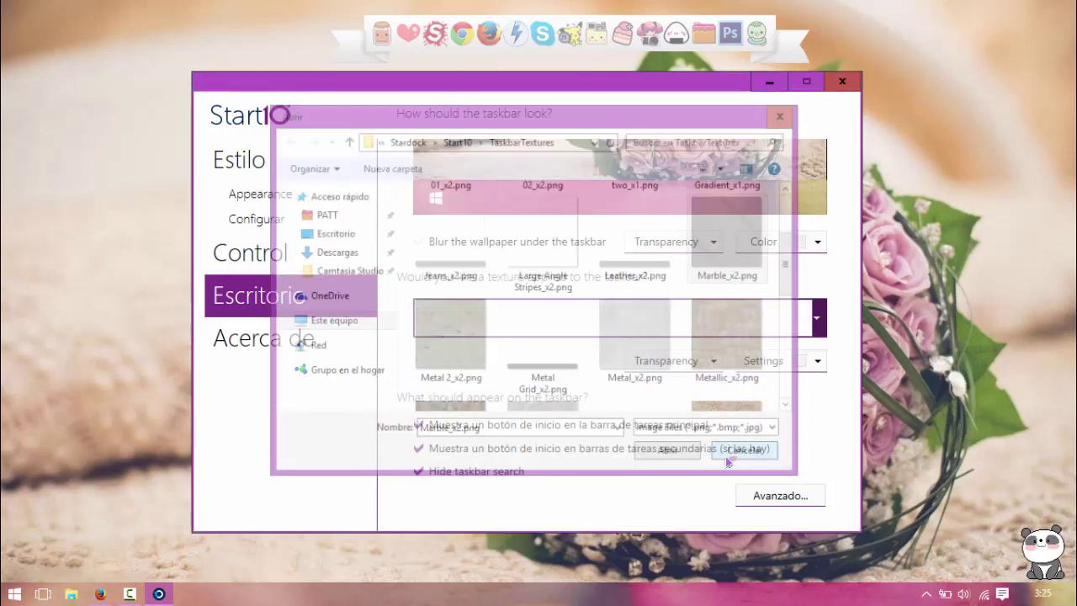
Step: Apply the Large Angle Stripes texture to the taskbar and set its transparency to about 60% solid
{"action": "left_click", "coordinate": [682, 316]}
{"action": "left_click_drag", "start_coordinate": [817, 253], "coordinate": [816, 110]}
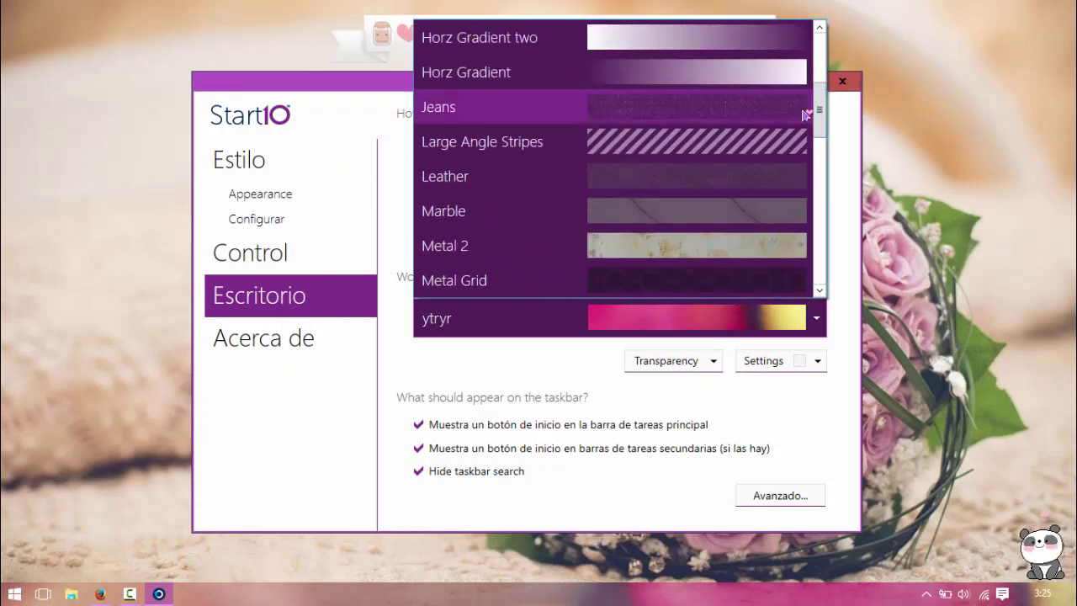
{"action": "left_click", "coordinate": [464, 144]}
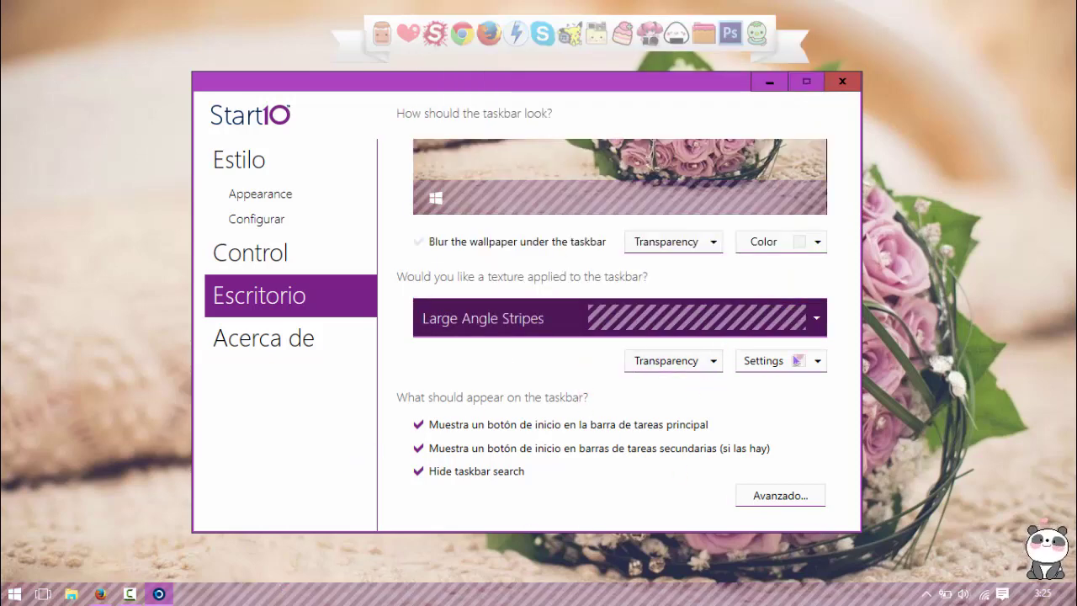
{"action": "left_click", "coordinate": [689, 365]}
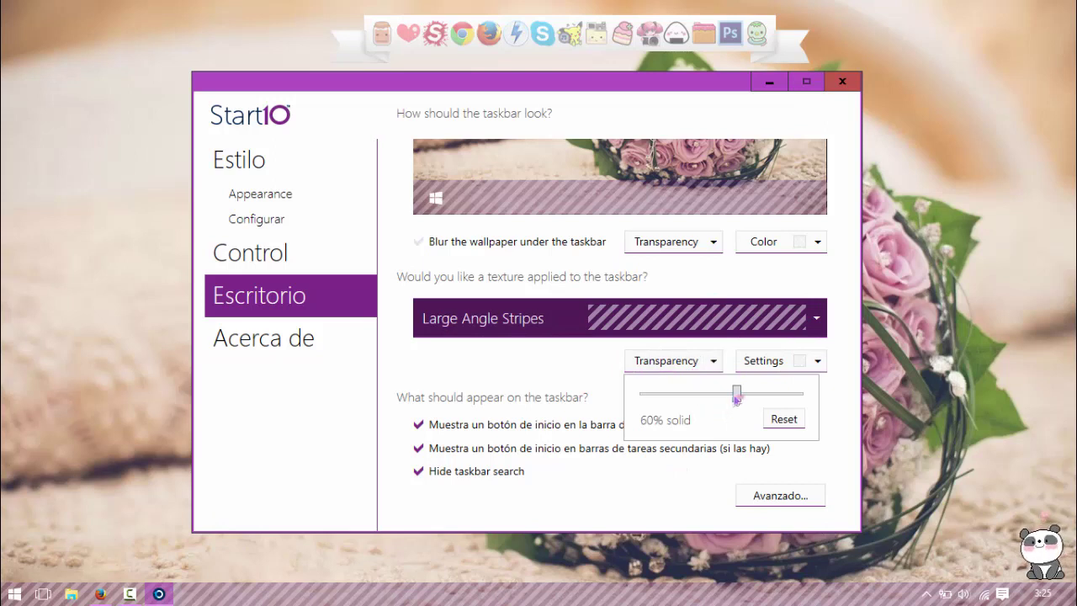
{"action": "mouse_move", "coordinate": [738, 402]}
{"action": "left_mouse_down"}
{"action": "mouse_move", "coordinate": [704, 401]}
{"action": "mouse_move", "coordinate": [819, 398]}
{"action": "mouse_move", "coordinate": [743, 393]}
{"action": "left_mouse_up"}
Step: Examine the texture settings for recolouring, aligning and stretching the taskbar texture and close them
{"action": "left_click", "coordinate": [819, 362]}
{"action": "left_click", "coordinate": [819, 361]}
{"action": "left_click", "coordinate": [820, 361]}
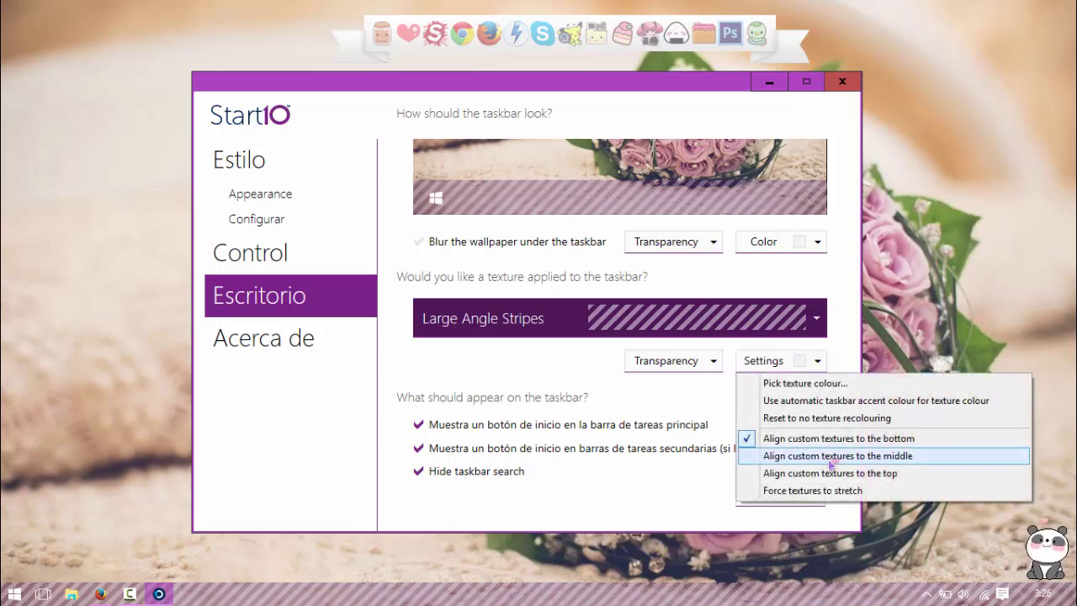
{"action": "left_click", "coordinate": [843, 352]}
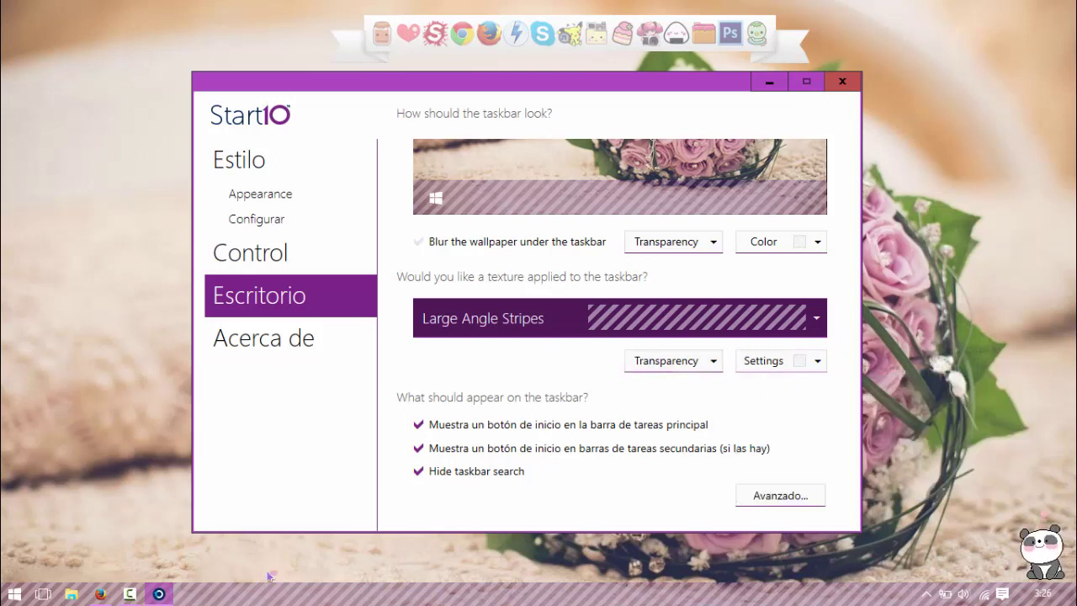
{"action": "left_click", "coordinate": [803, 371]}
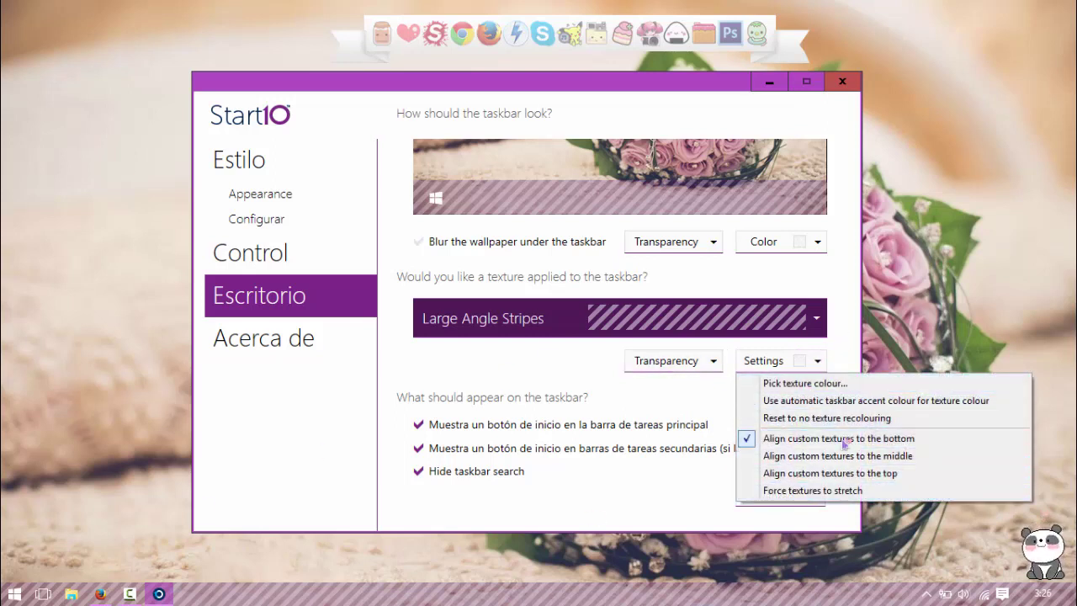
{"action": "left_click", "coordinate": [852, 325]}
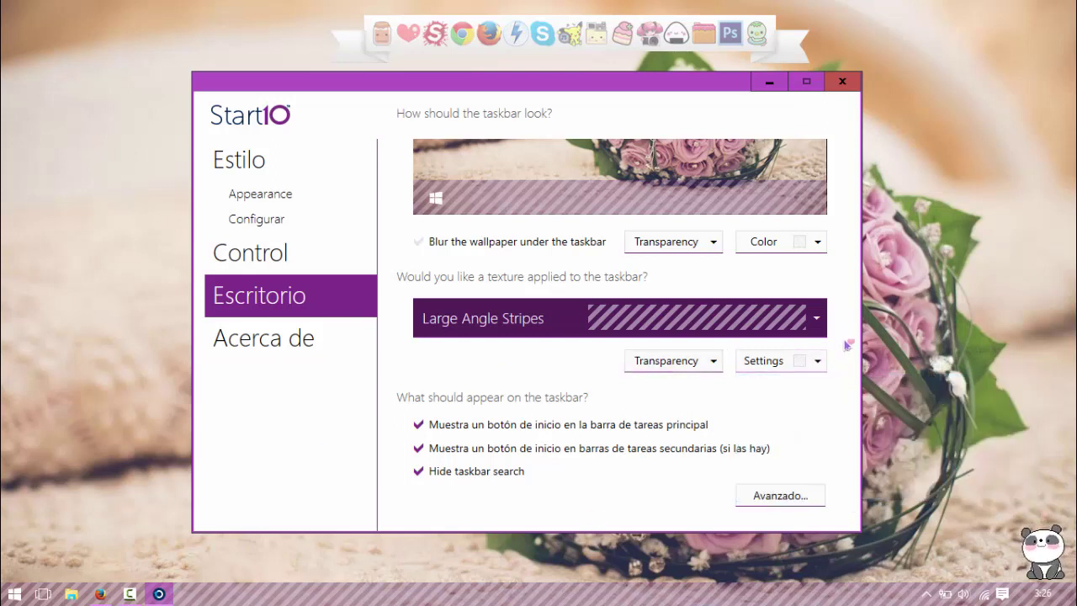
Step: View the Acerca de and Estilo pages and close the settings window
{"action": "left_click", "coordinate": [279, 340]}
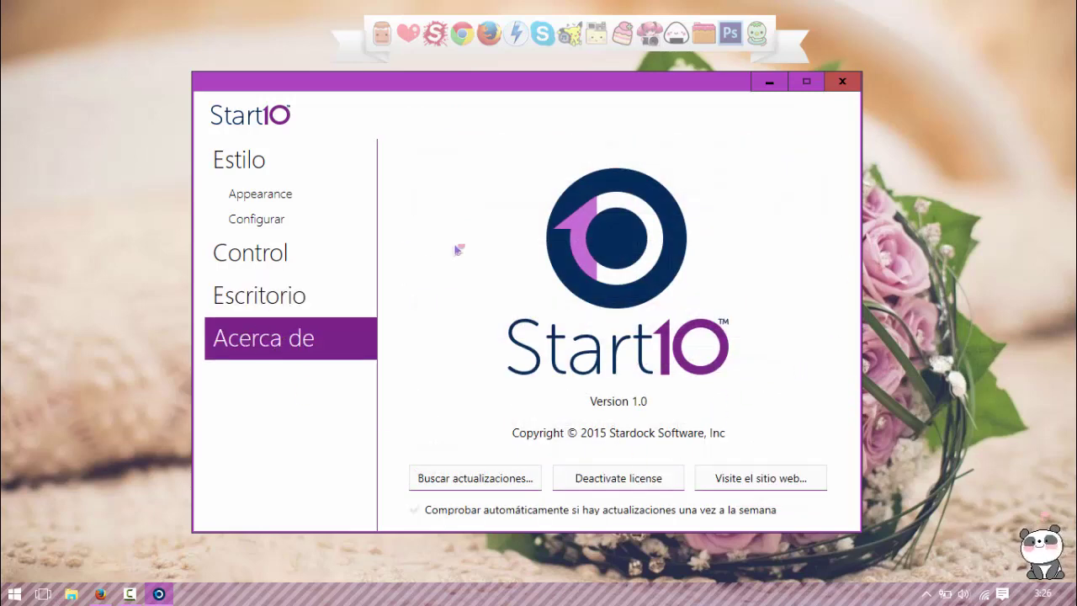
{"action": "left_click", "coordinate": [277, 161]}
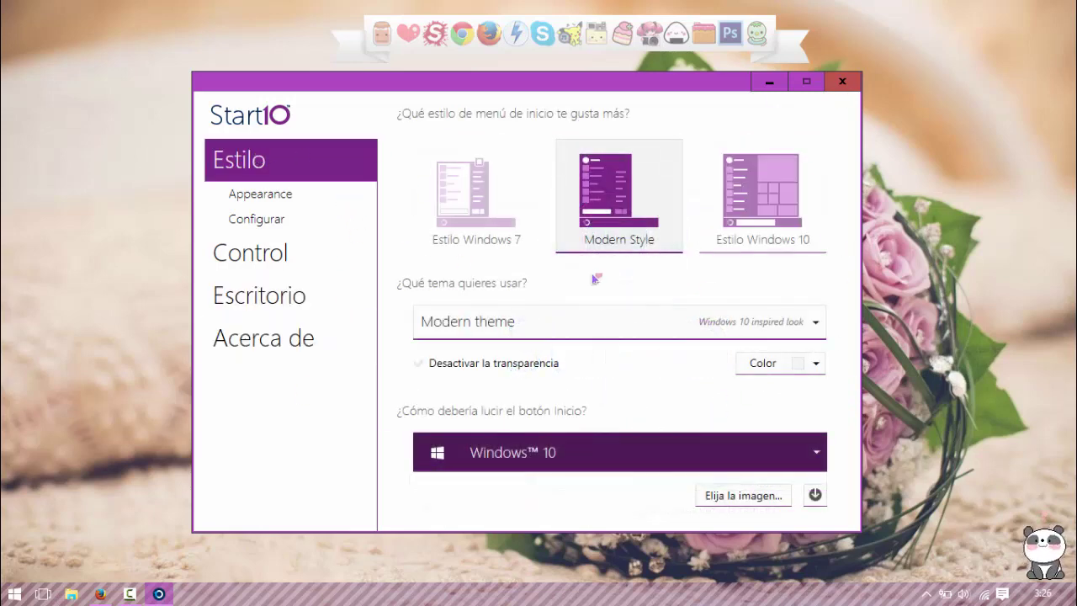
{"action": "left_click", "coordinate": [843, 83]}
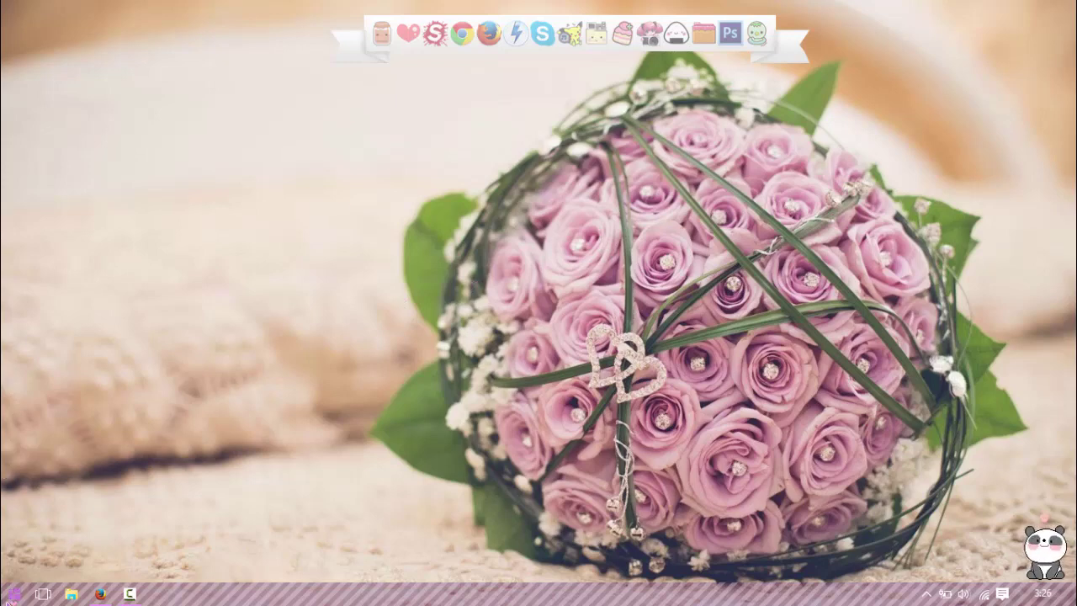
Step: Open the Start menu and reopen the Start10 configuration from its empty header area
{"action": "left_click", "coordinate": [13, 594]}
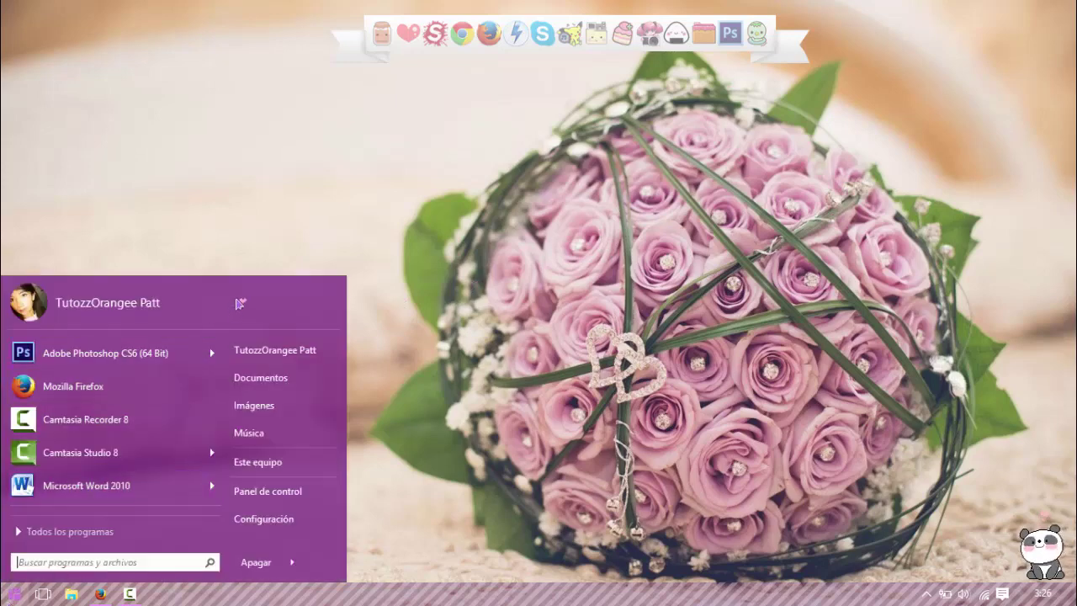
{"action": "right_click", "coordinate": [253, 300]}
{"action": "right_click", "coordinate": [209, 303]}
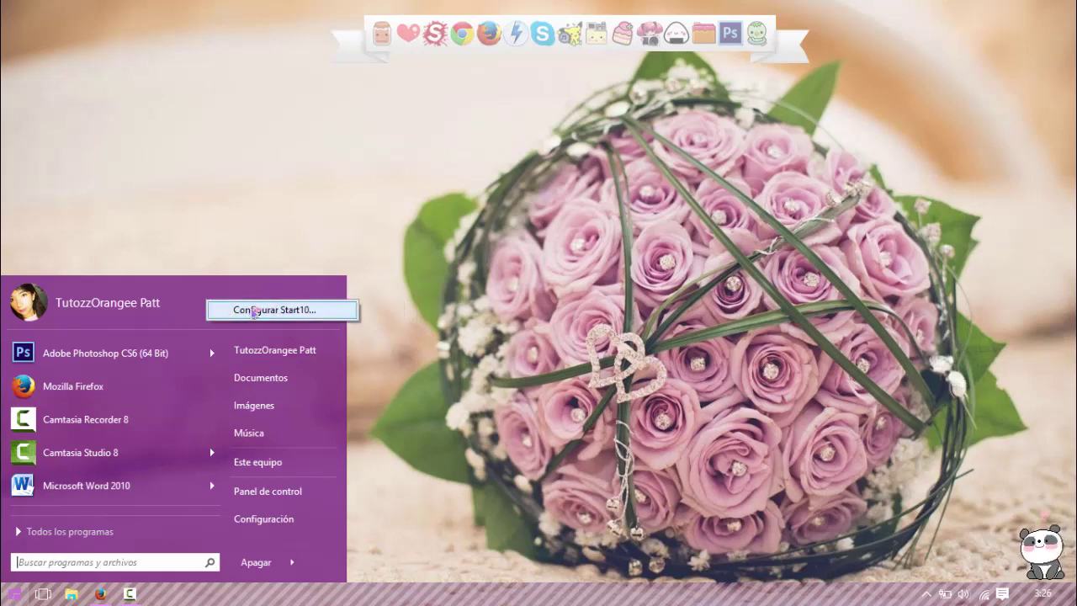
{"action": "left_click", "coordinate": [279, 310]}
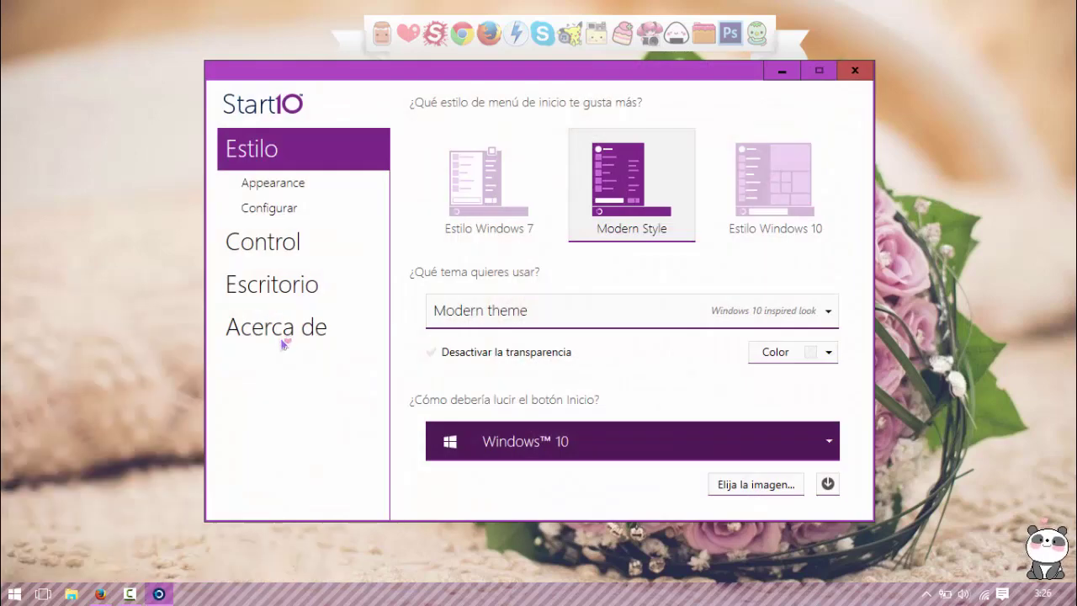
Step: Review the Acerca de page, close the Start10 settings, and check the styled Start menu before dismissing it
{"action": "left_click", "coordinate": [284, 344]}
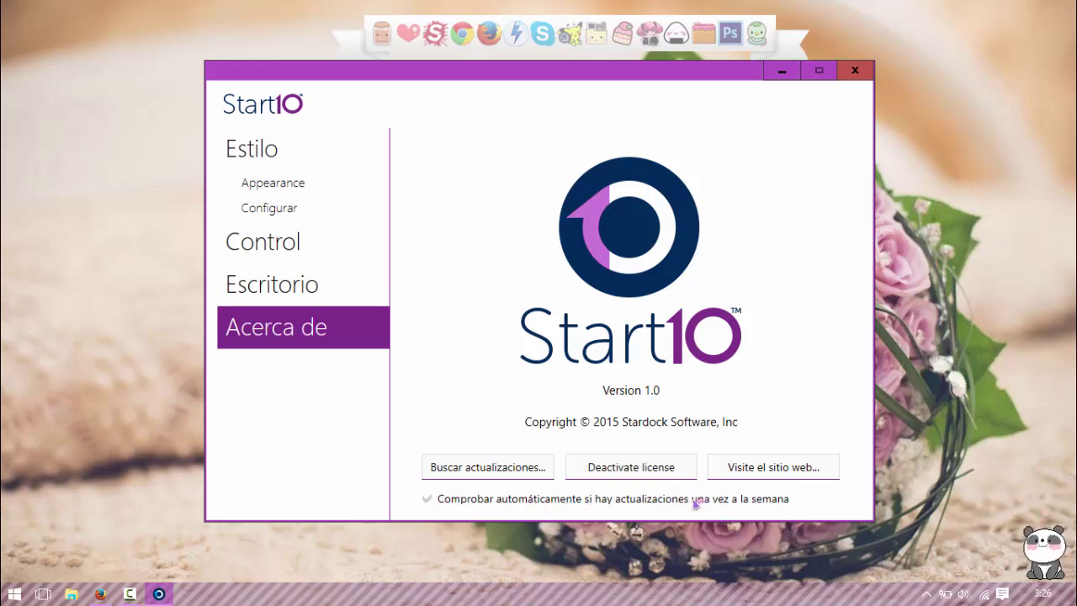
{"action": "left_click", "coordinate": [856, 71]}
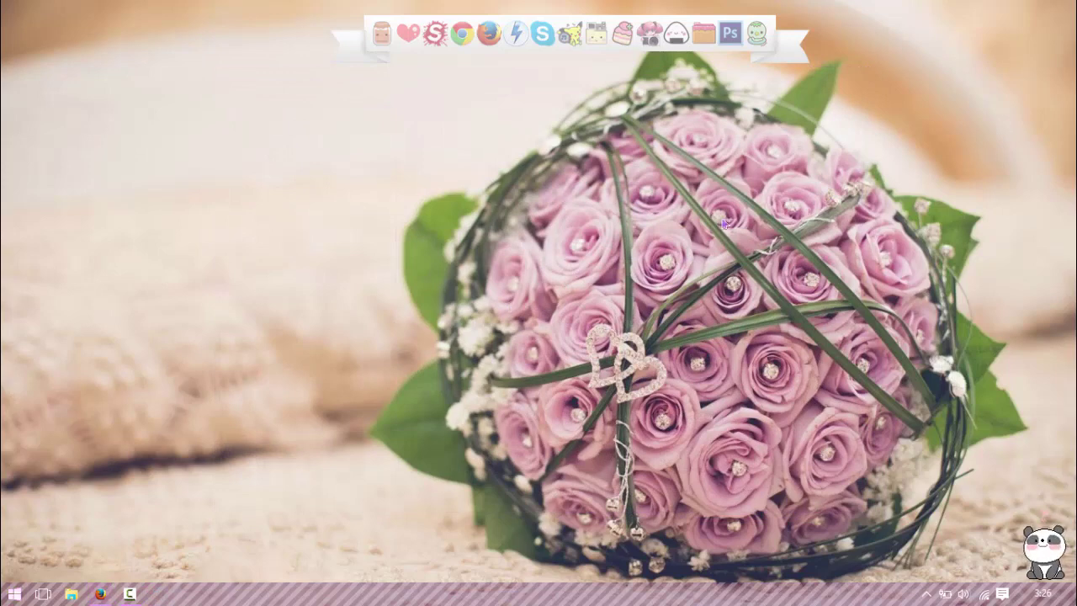
{"action": "left_click", "coordinate": [14, 594]}
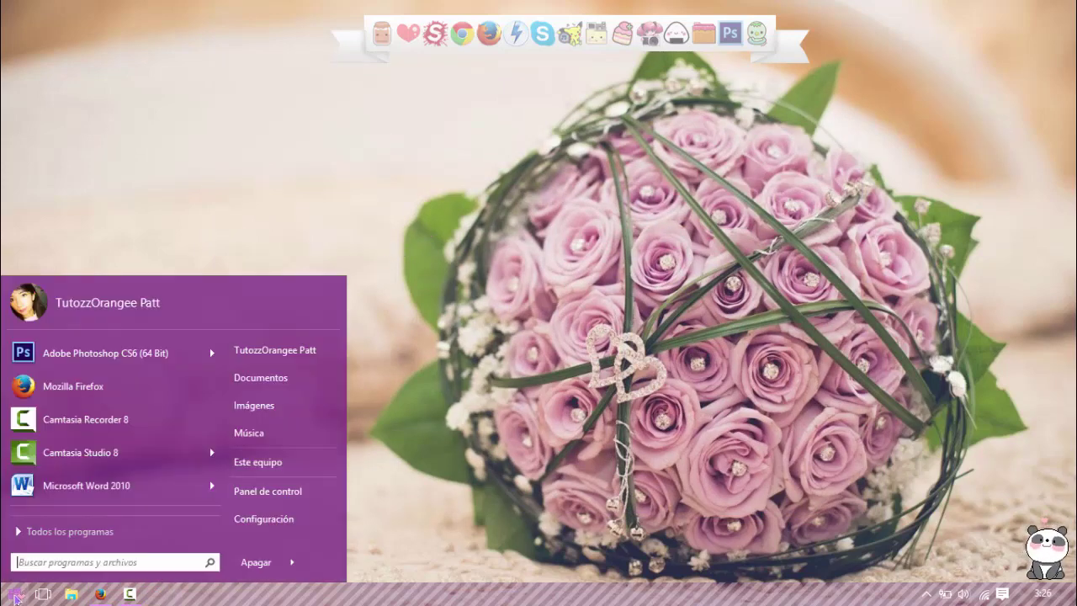
{"action": "left_click", "coordinate": [413, 297]}
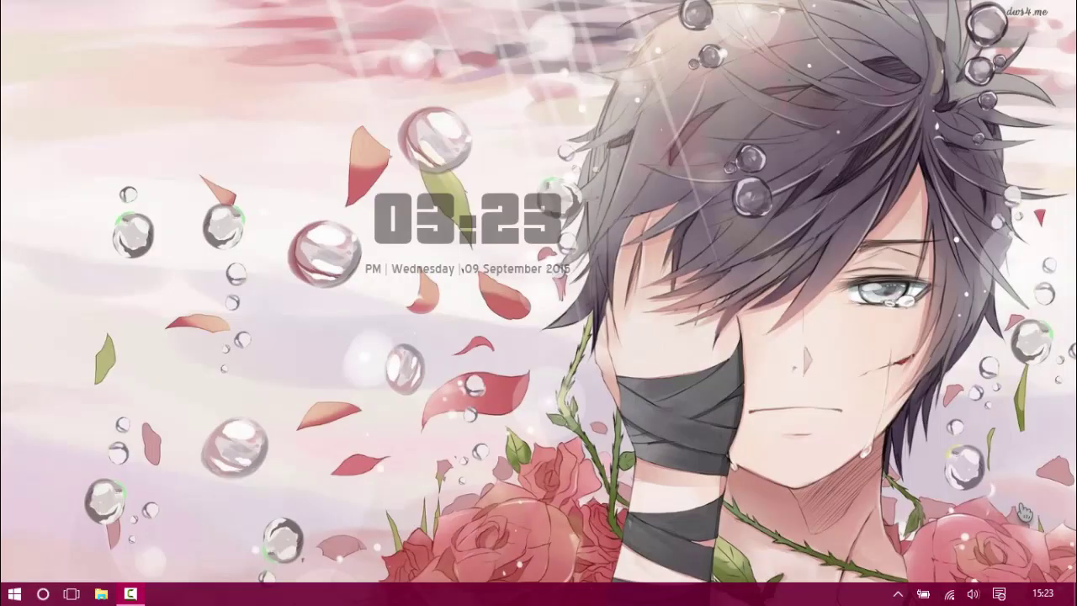
Step: Show the icons on the desktop
{"action": "right_click", "coordinate": [646, 146]}
{"action": "mouse_move", "coordinate": [630, 159]}
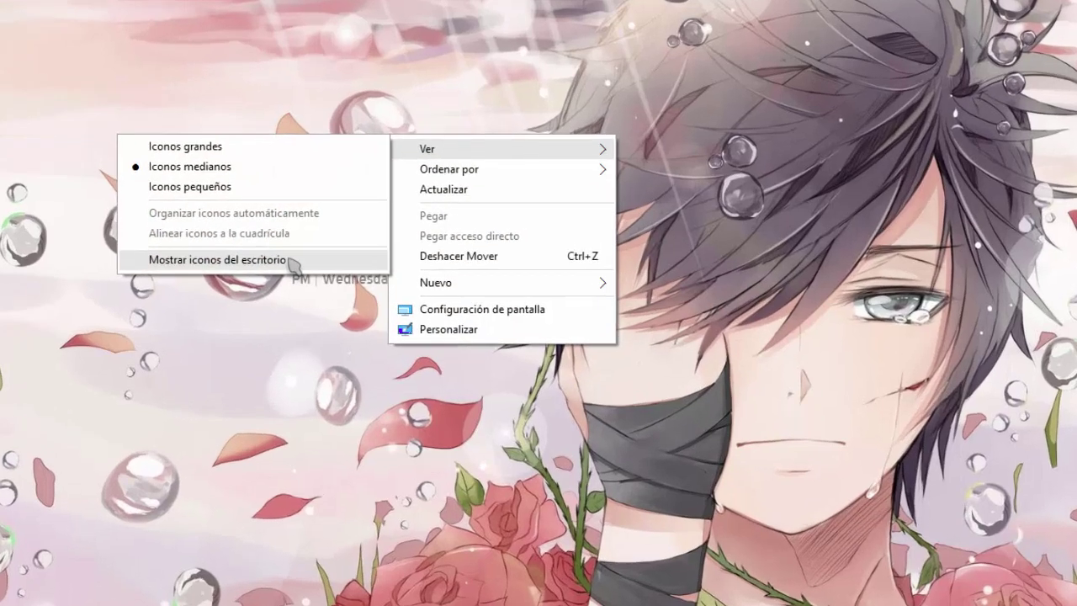
{"action": "left_click", "coordinate": [362, 252]}
Step: Check the extraction options of the Start10 archive and open the Start10v1.0-PainteR folder on the desktop
{"action": "left_click", "coordinate": [737, 225]}
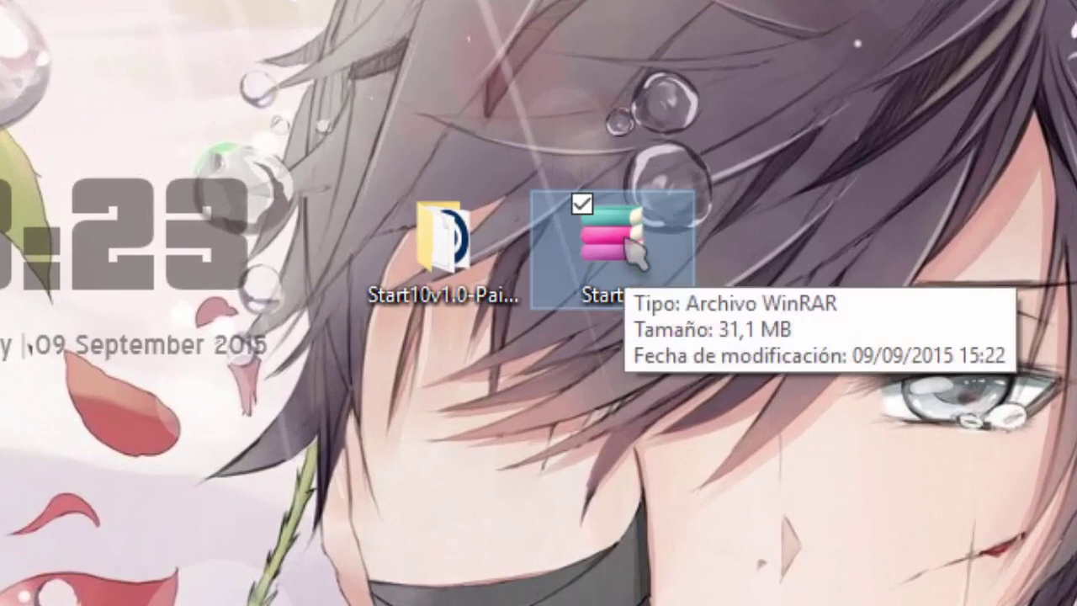
{"action": "right_click", "coordinate": [635, 253]}
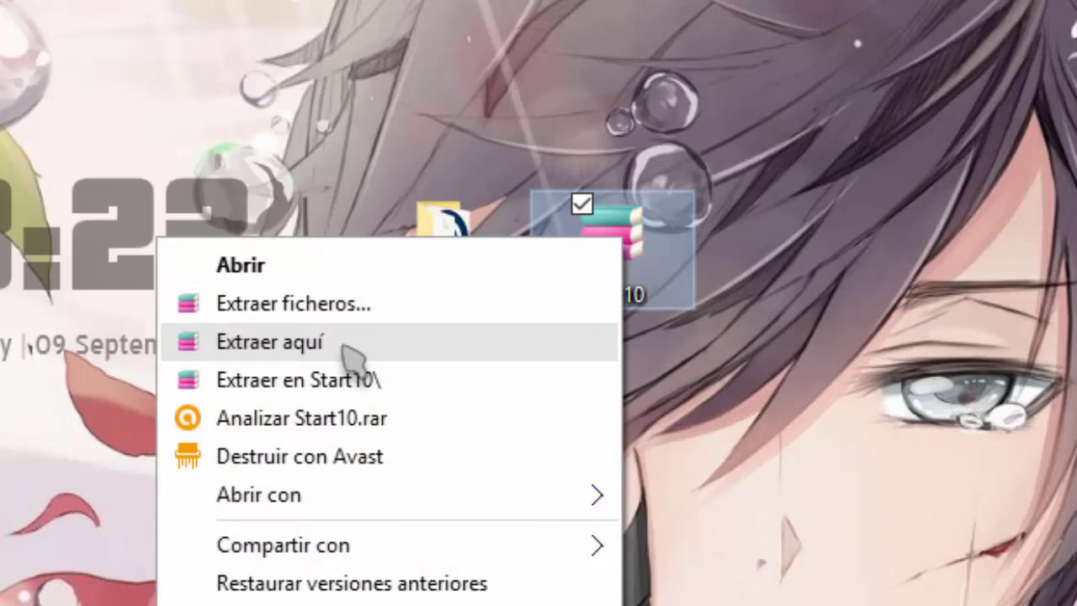
{"action": "left_click", "coordinate": [446, 223]}
{"action": "double_click", "coordinate": [446, 223]}
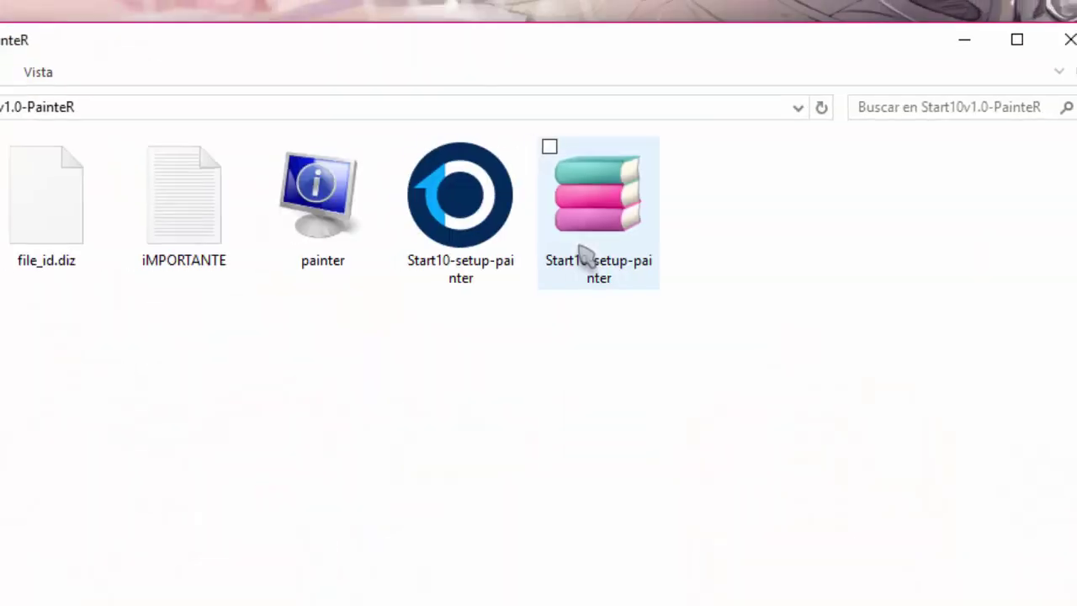
Step: Hide the desktop icons while keeping the Start10v1.0-PainteR folder window open
{"action": "right_click", "coordinate": [354, 0]}
{"action": "mouse_move", "coordinate": [583, 0]}
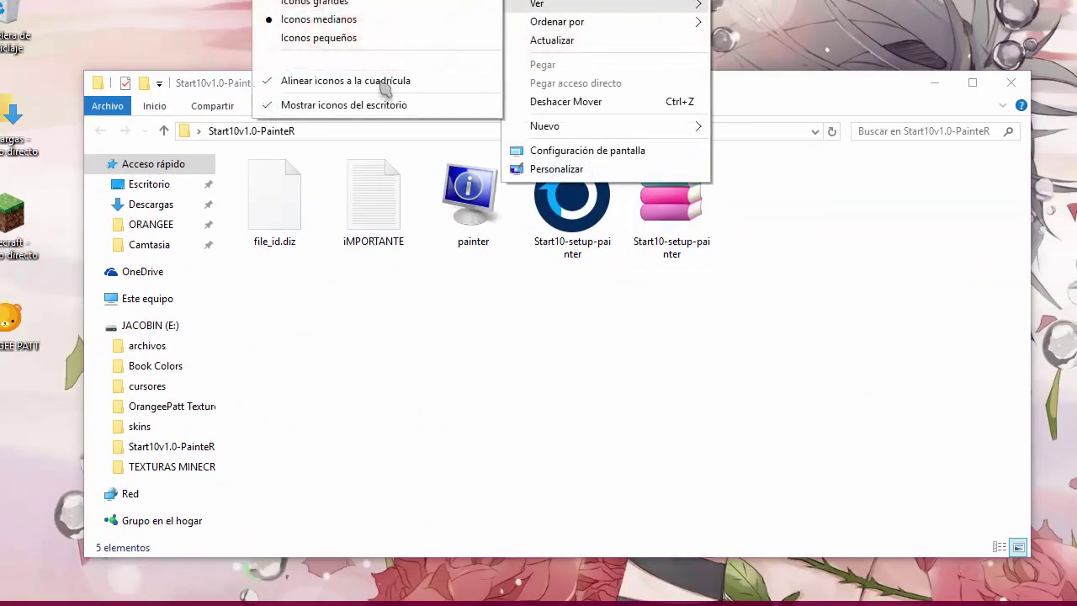
{"action": "left_click", "coordinate": [368, 106]}
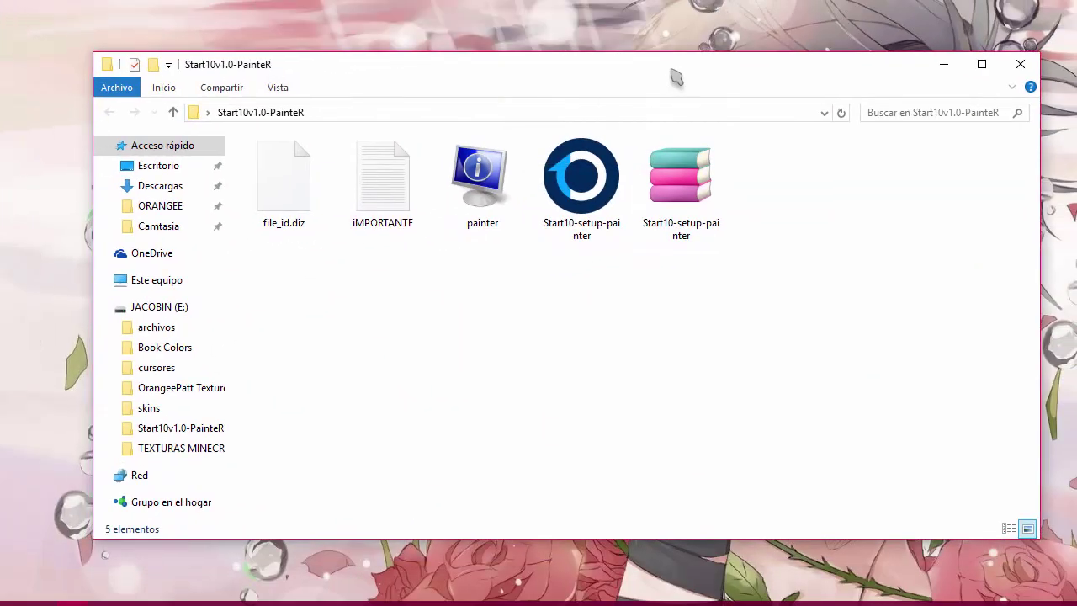
Step: Check which actions are available for the Start10-setup-painter application, without running it
{"action": "left_click", "coordinate": [585, 198]}
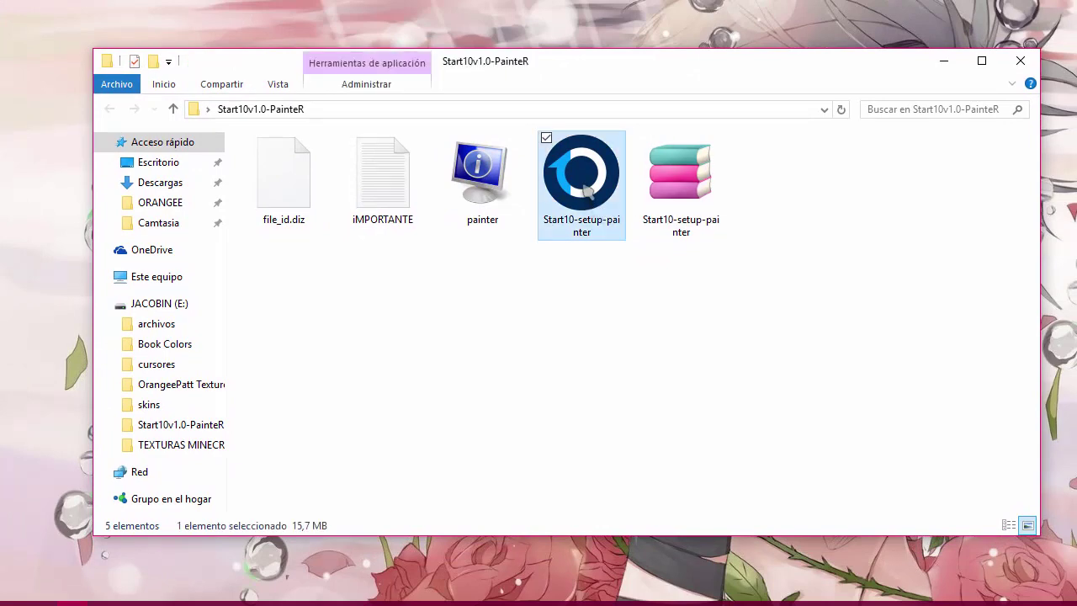
{"action": "right_click", "coordinate": [586, 180]}
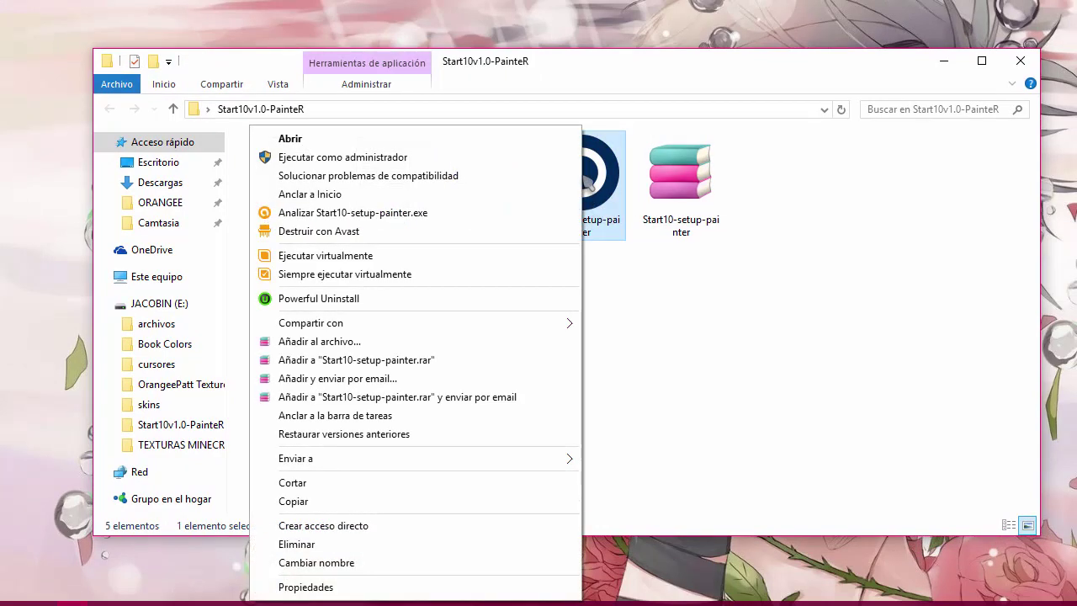
{"action": "left_click", "coordinate": [635, 277]}
{"action": "left_click", "coordinate": [599, 168]}
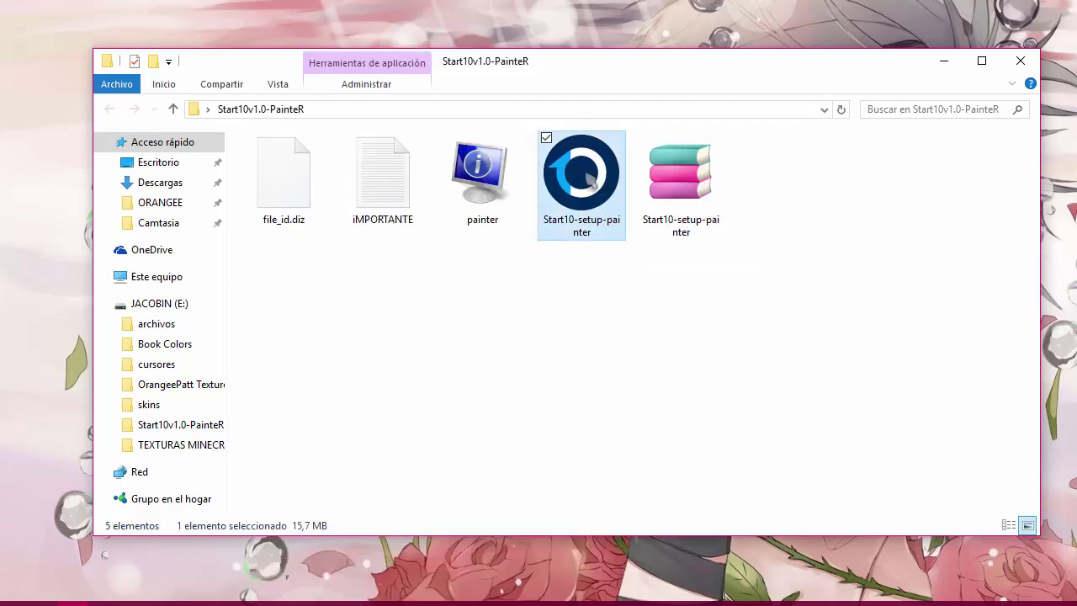
Step: Read through the iMPORTANTE text file and close it
{"action": "double_click", "coordinate": [389, 168]}
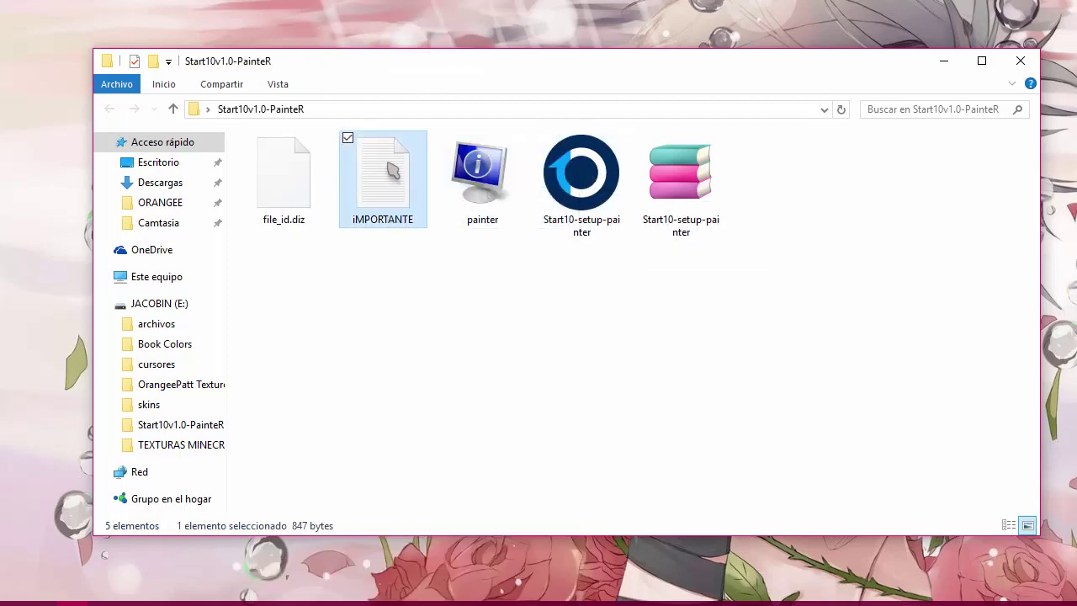
{"action": "left_click_drag", "start_coordinate": [587, 288], "coordinate": [587, 180]}
{"action": "scroll", "coordinate": [614, 434], "scroll_direction": "down", "scroll_amount": 3}
{"action": "scroll", "coordinate": [614, 434], "scroll_direction": "up", "scroll_amount": 3}
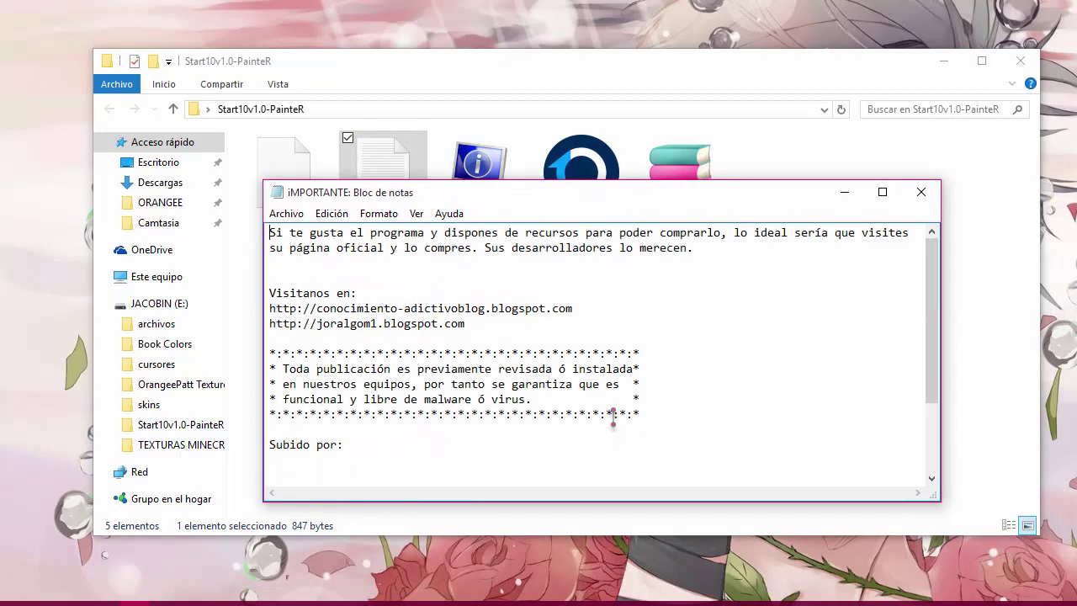
{"action": "left_click", "coordinate": [922, 191]}
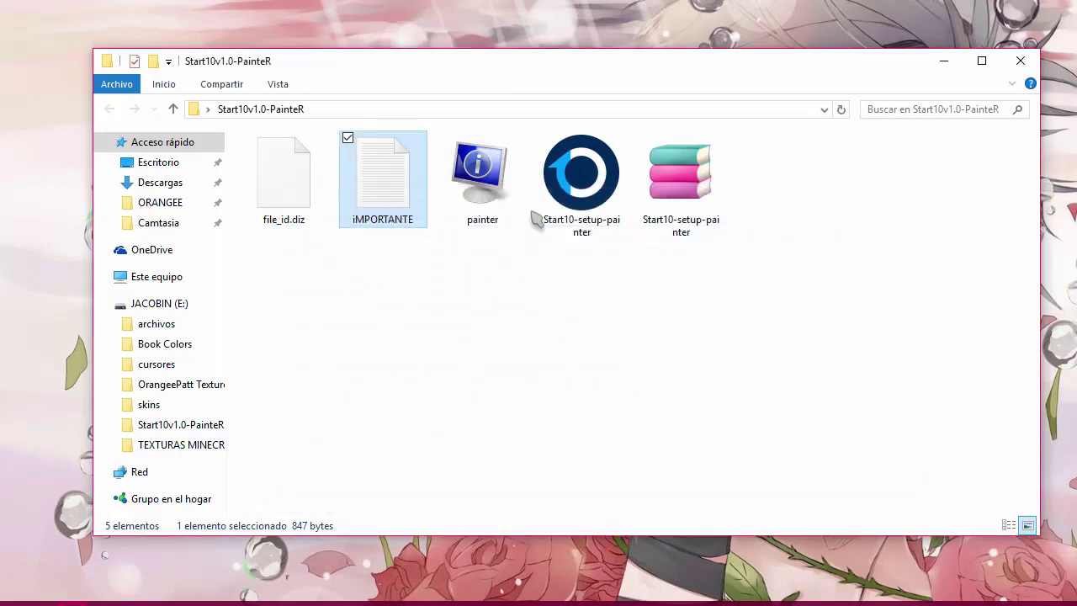
Step: Launch the Start10-setup-painter installer and accept Español as the installation language
{"action": "left_click", "coordinate": [563, 186]}
{"action": "right_click", "coordinate": [560, 188]}
{"action": "left_click", "coordinate": [514, 118]}
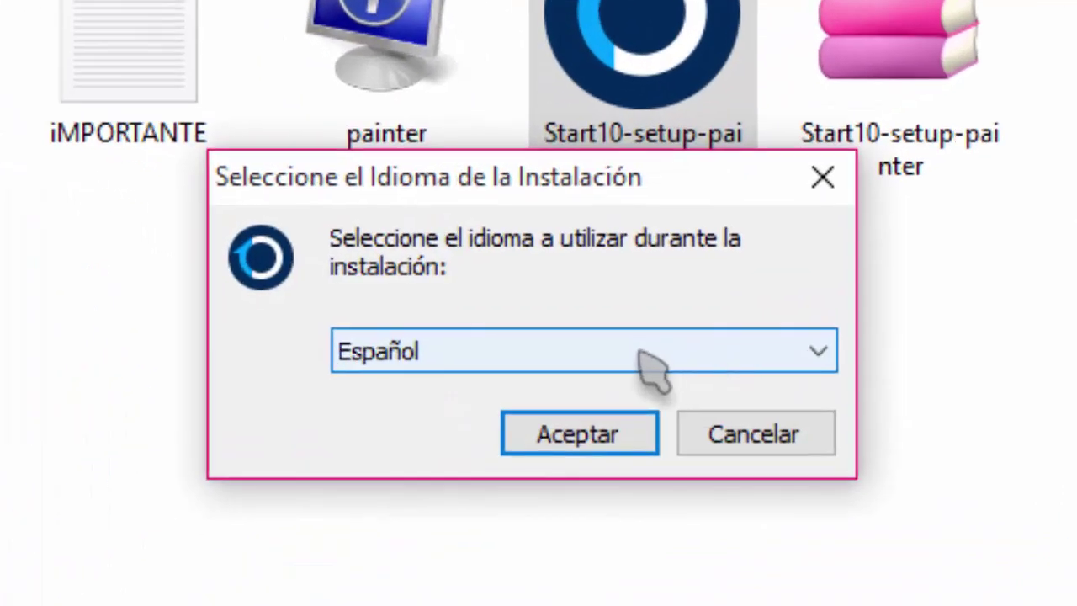
{"action": "left_click", "coordinate": [816, 351]}
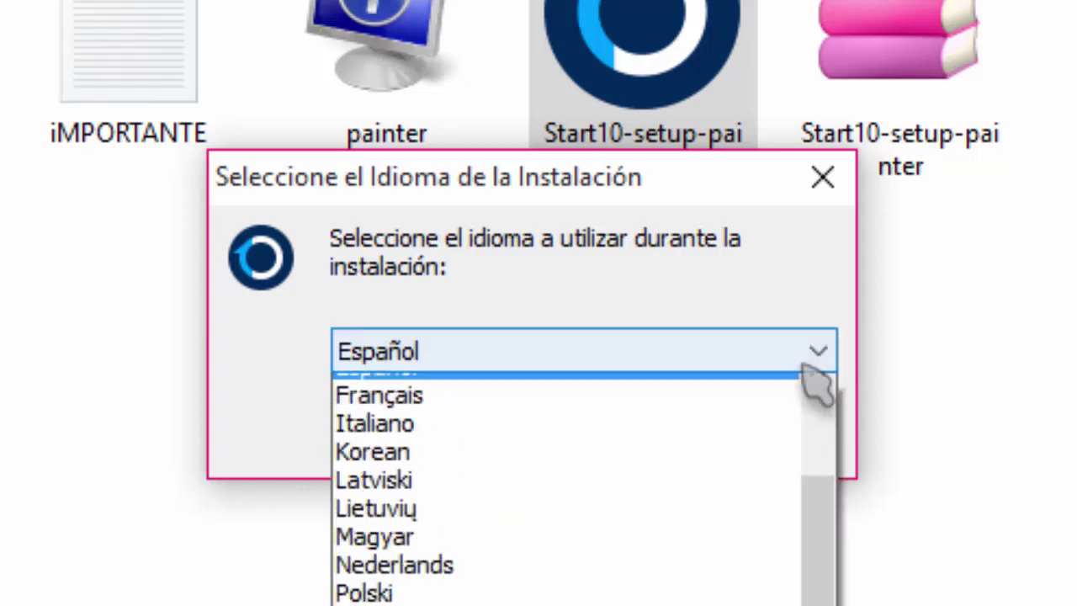
{"action": "left_click", "coordinate": [816, 352]}
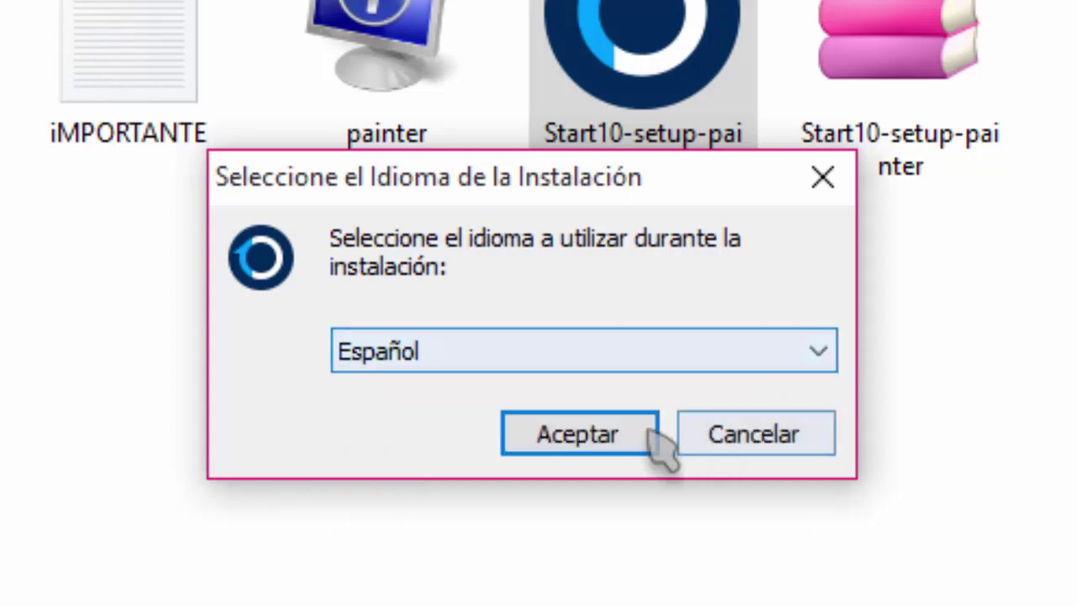
{"action": "left_click", "coordinate": [608, 431]}
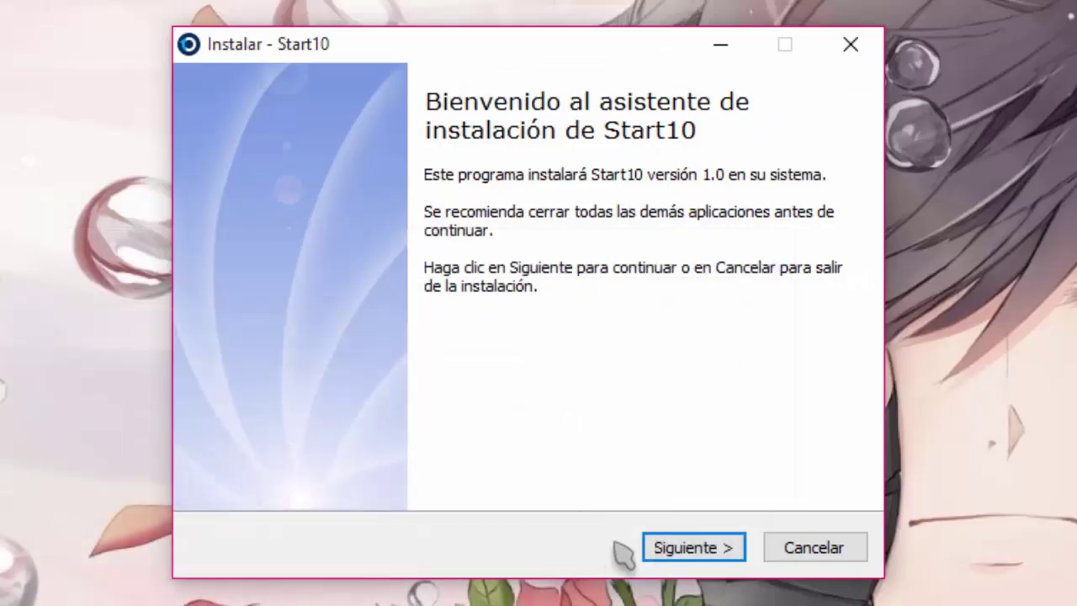
Step: Keep the destination folder C:\Program Files (x86)\Stardock\Start10 and the Español language component for the Start10 installation
{"action": "left_click", "coordinate": [664, 548]}
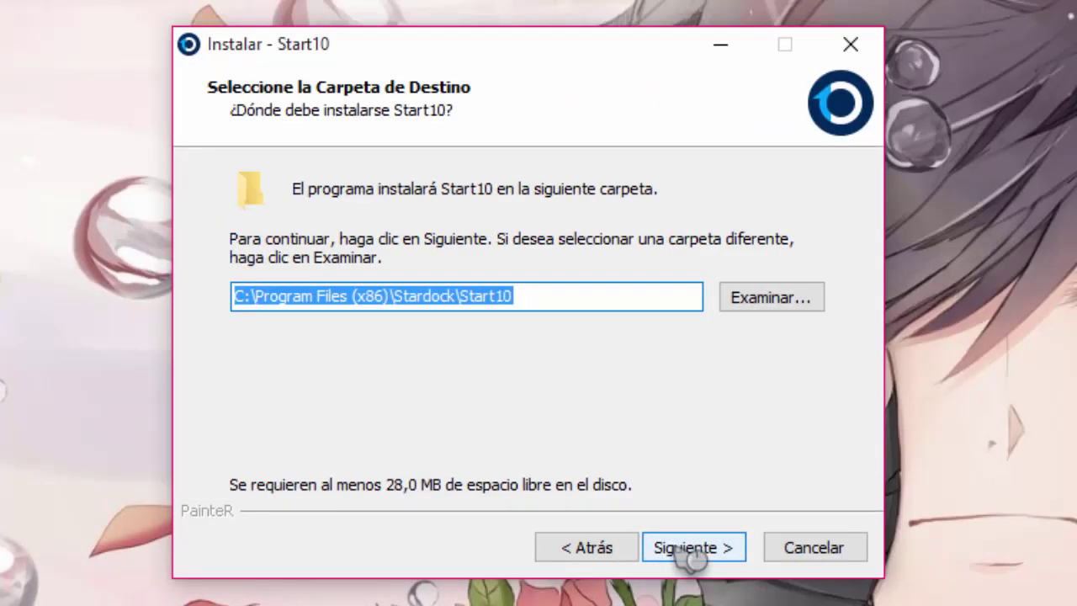
{"action": "left_click", "coordinate": [689, 549]}
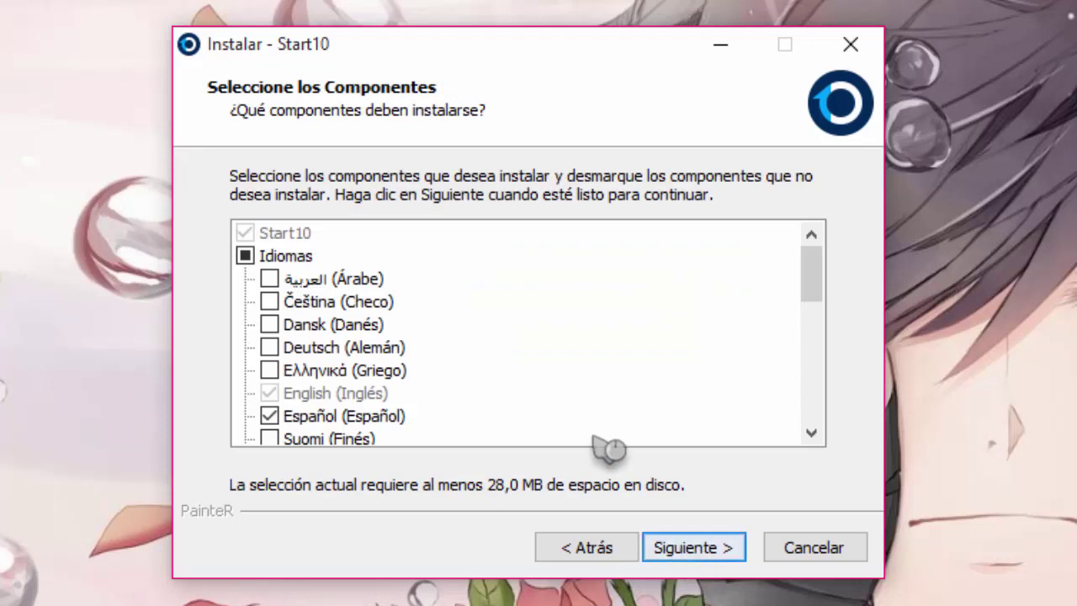
{"action": "scroll", "coordinate": [413, 404], "scroll_direction": "down", "scroll_amount": 1}
{"action": "mouse_move", "coordinate": [814, 312]}
{"action": "left_mouse_down"}
{"action": "mouse_move", "coordinate": [813, 344]}
{"action": "mouse_move", "coordinate": [812, 290]}
{"action": "left_mouse_up"}
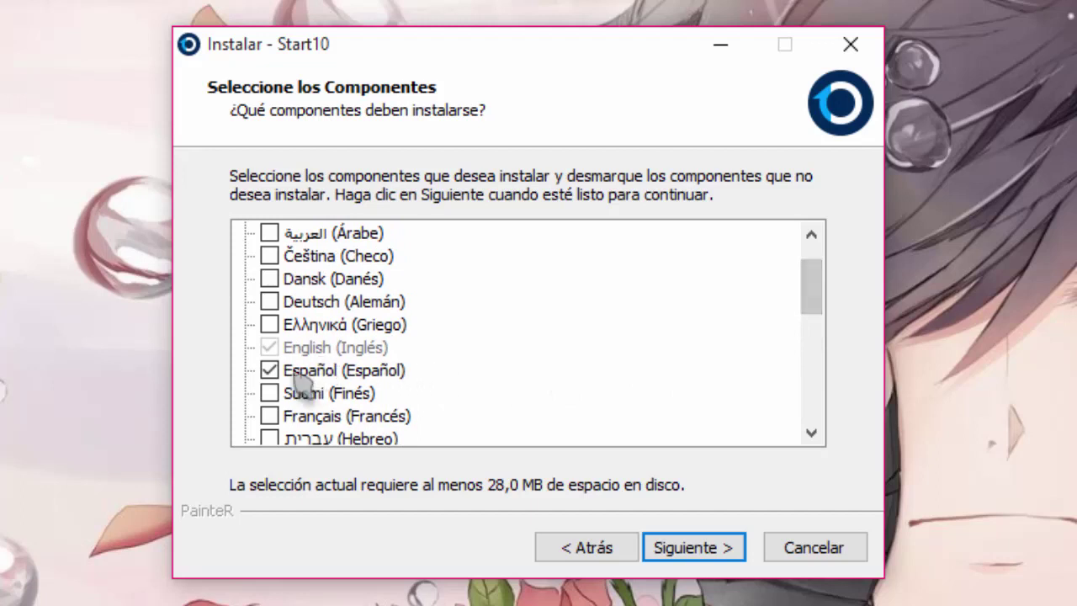
{"action": "left_click", "coordinate": [303, 376]}
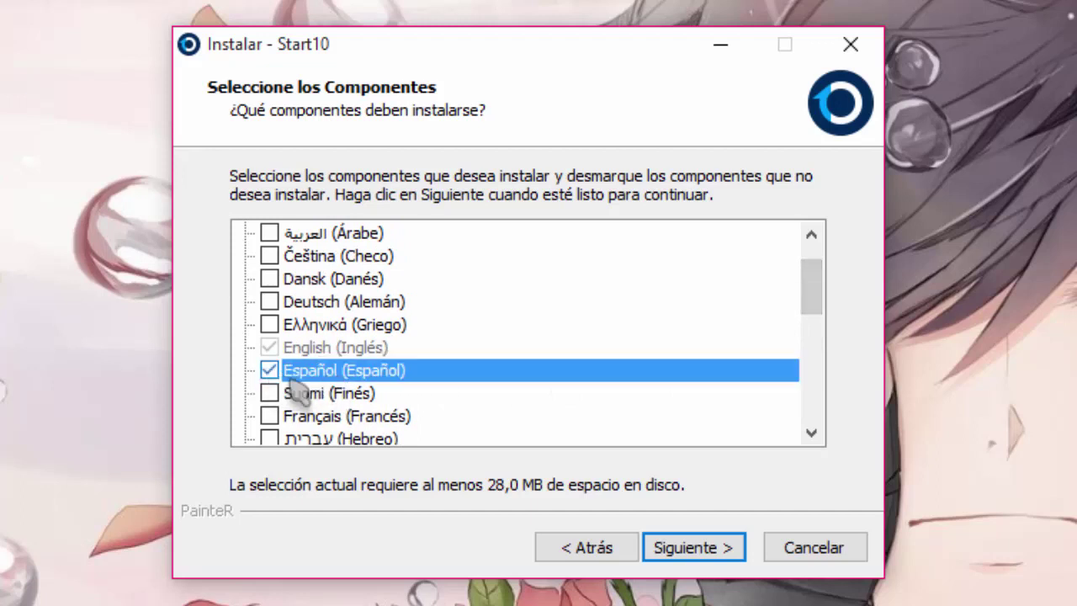
{"action": "left_click", "coordinate": [724, 549]}
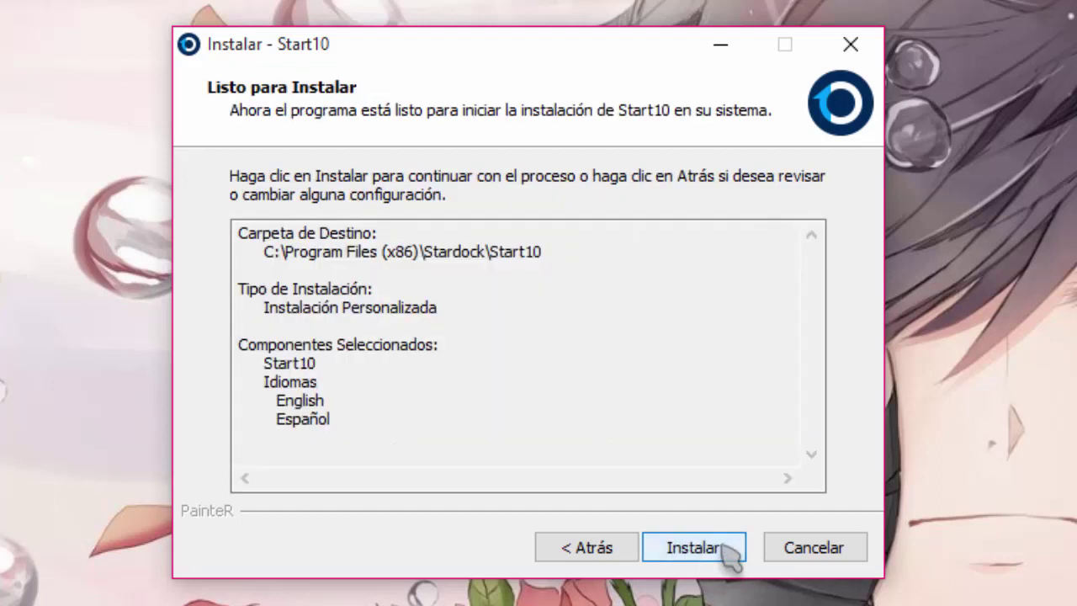
Step: Install Start10 and finish the setup with Configure Start10 now enabled
{"action": "left_click", "coordinate": [694, 548]}
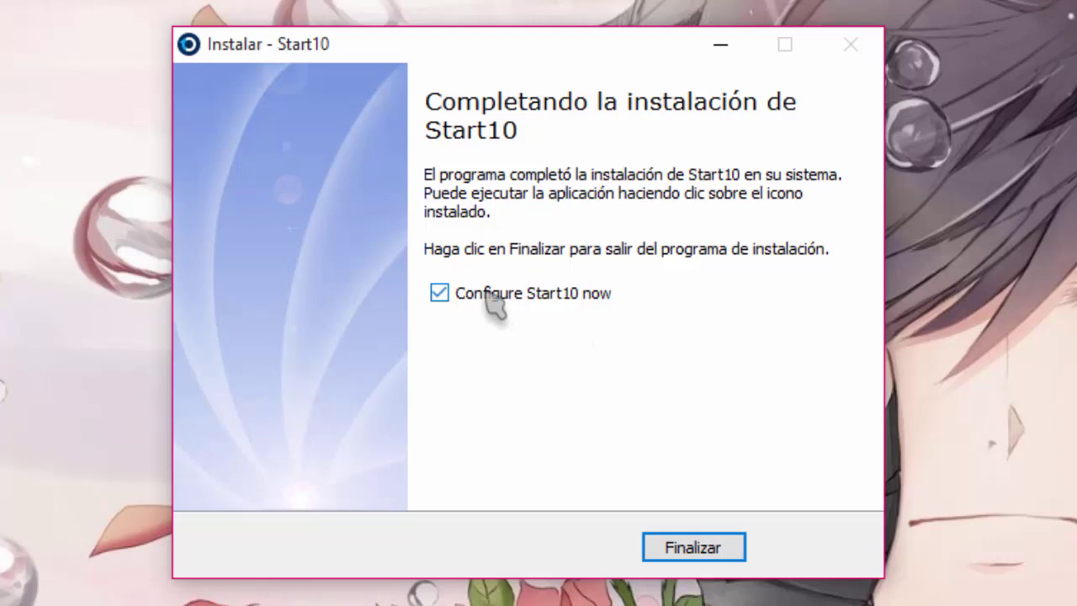
{"action": "left_click", "coordinate": [733, 551]}
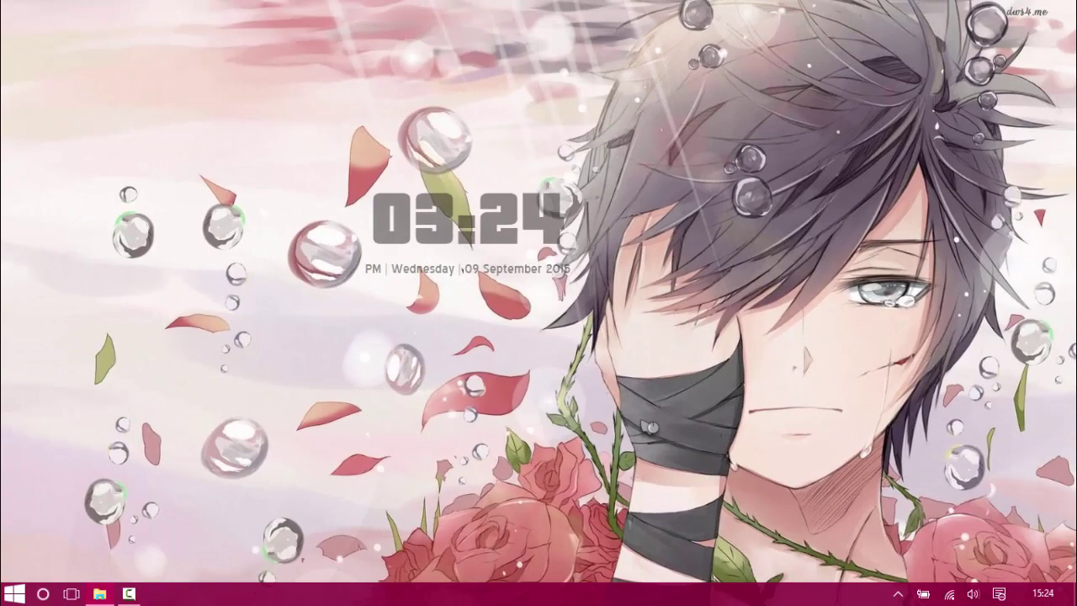
{"action": "key", "text": "super"}
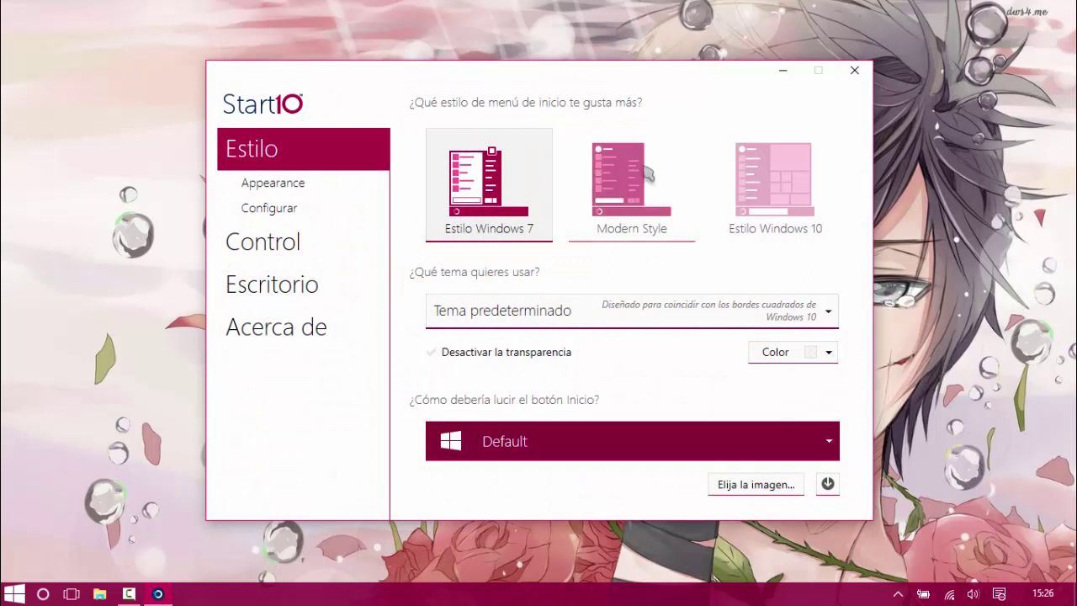
Step: Look over the Estilo Windows 7 themes, then try Modern Style and preview it in the Start menu
{"action": "left_click", "coordinate": [670, 309]}
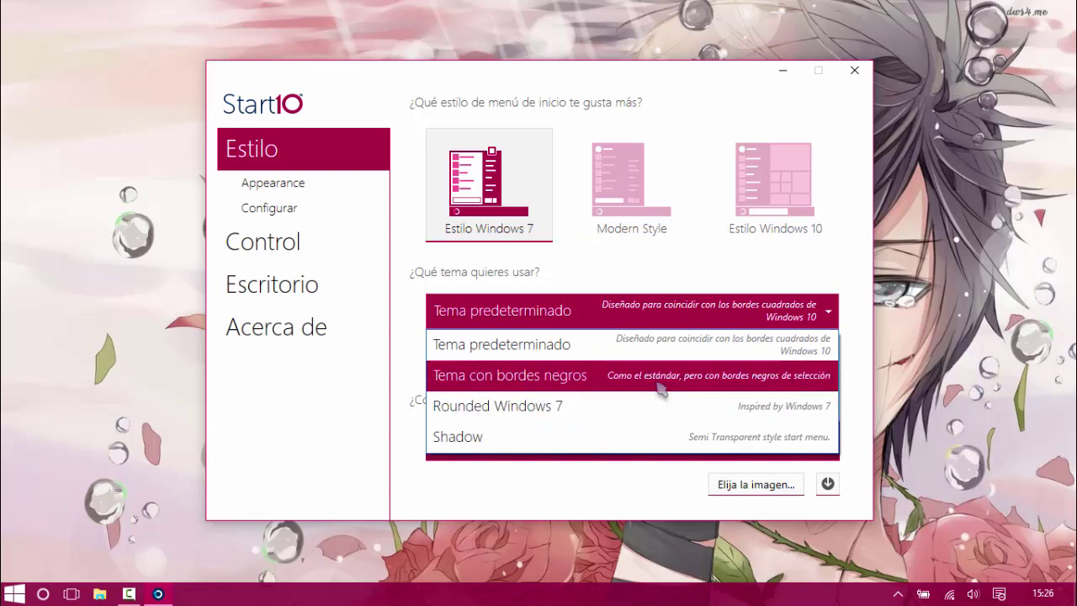
{"action": "left_click", "coordinate": [615, 311]}
{"action": "left_click", "coordinate": [637, 193]}
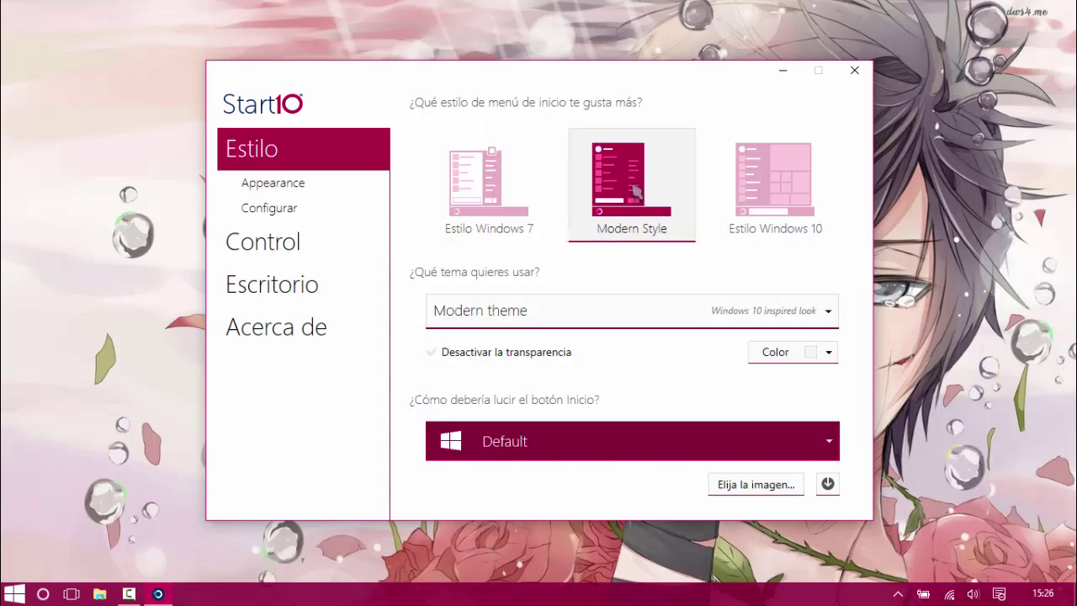
{"action": "left_click", "coordinate": [16, 593]}
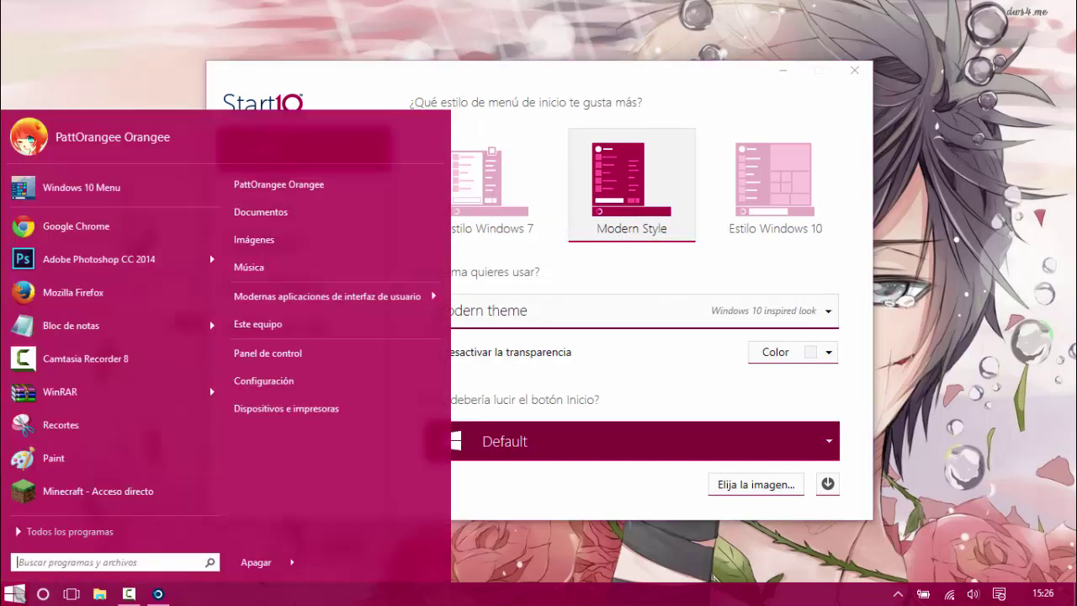
Step: Try Estilo Windows 10 and Estilo Windows 7, previewing the Start menu after each choice
{"action": "left_click", "coordinate": [755, 187]}
{"action": "left_click", "coordinate": [16, 593]}
{"action": "left_click", "coordinate": [328, 367]}
{"action": "left_click", "coordinate": [495, 217]}
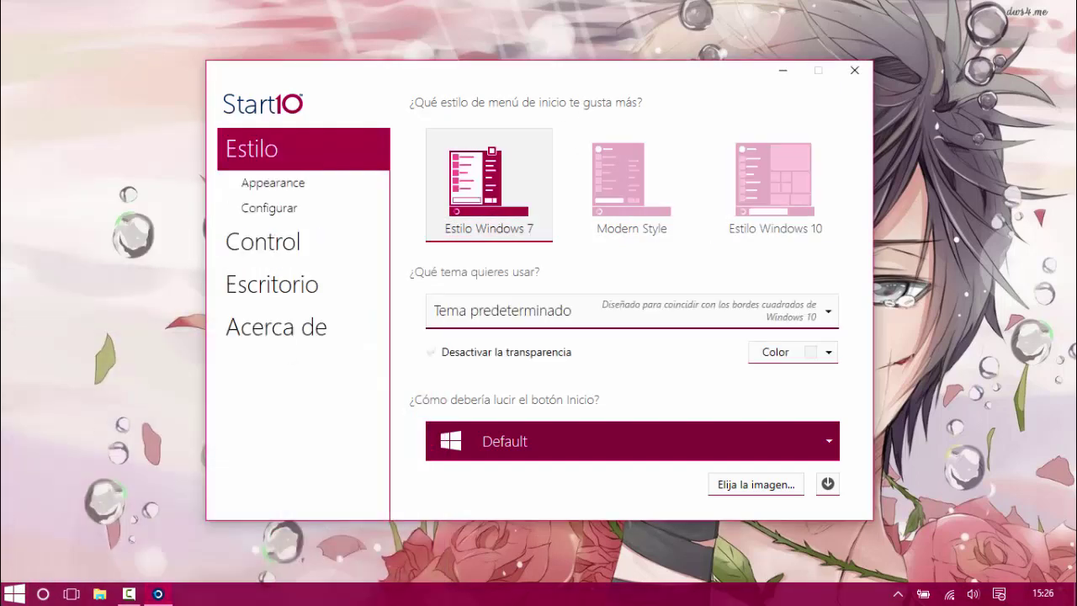
{"action": "left_click", "coordinate": [15, 594]}
Step: Set the Start menu to Modern Style and check how it looks
{"action": "left_click", "coordinate": [661, 187]}
{"action": "left_click", "coordinate": [661, 187]}
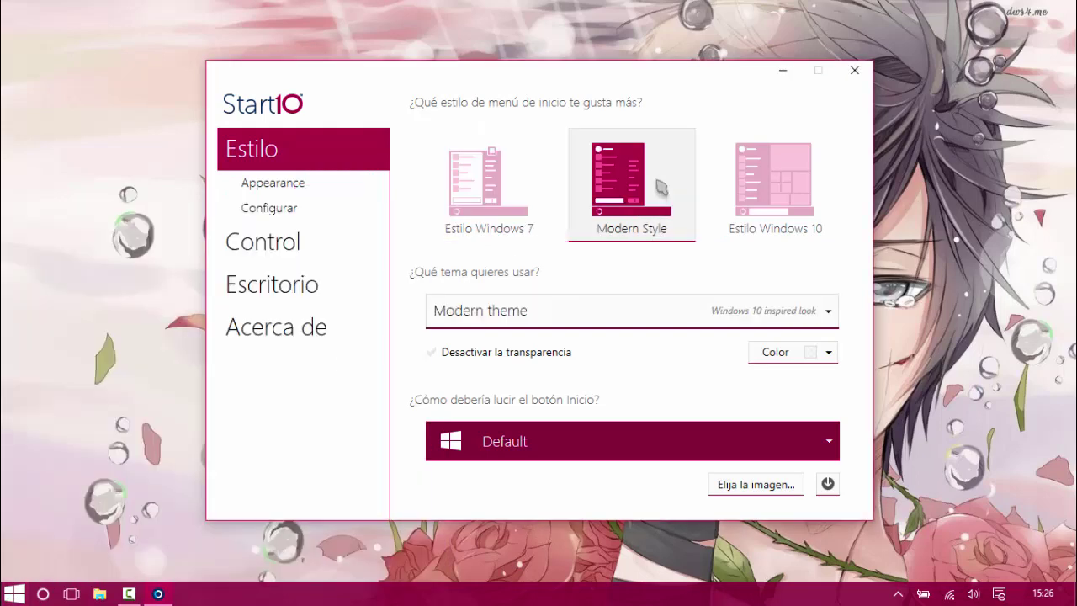
{"action": "key", "text": "super"}
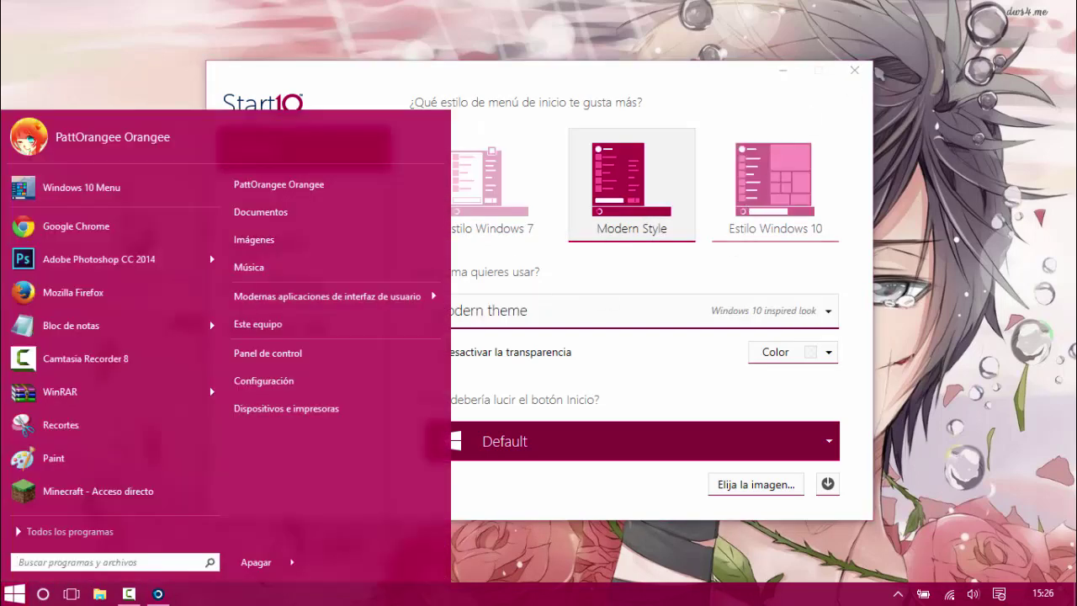
{"action": "left_click", "coordinate": [682, 82]}
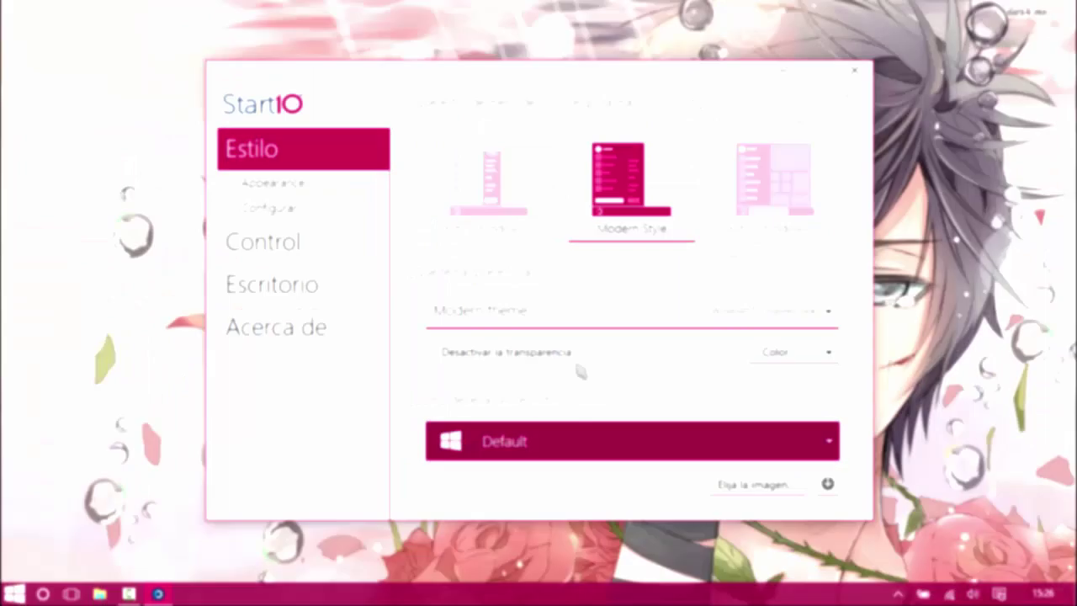
Step: Review the Appearance, Configurar and Control pages of the Start10 settings
{"action": "left_click", "coordinate": [296, 189]}
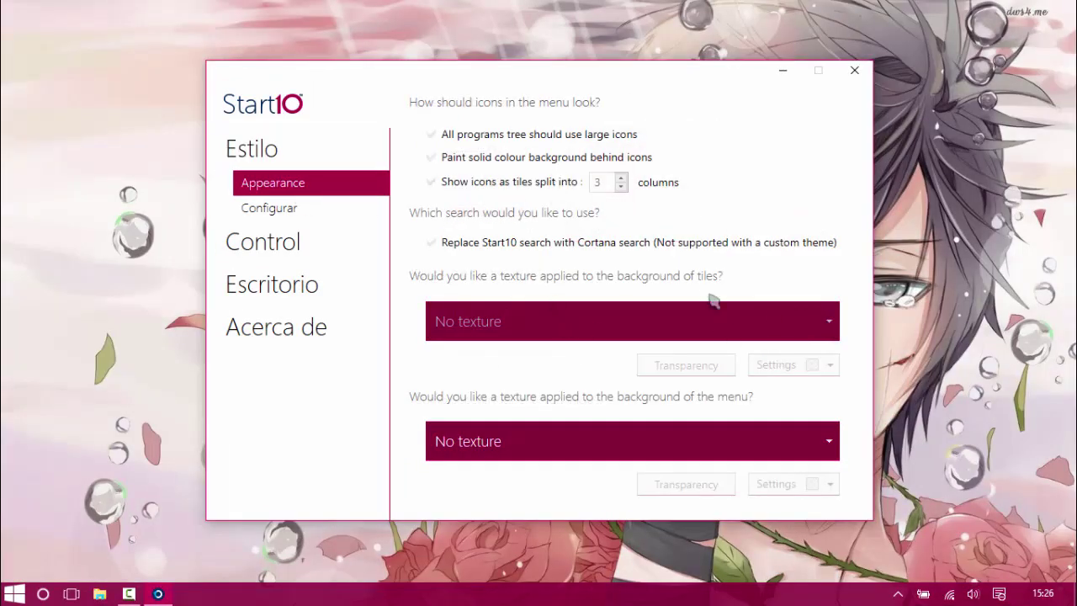
{"action": "left_click", "coordinate": [289, 209]}
{"action": "left_click", "coordinate": [308, 187]}
{"action": "left_click", "coordinate": [294, 214]}
{"action": "left_click", "coordinate": [296, 243]}
Step: Set the taskbar transparency to 51% solid in the Escritorio settings
{"action": "left_click", "coordinate": [298, 284]}
{"action": "left_click", "coordinate": [714, 230]}
{"action": "left_click_drag", "start_coordinate": [786, 264], "coordinate": [739, 263]}
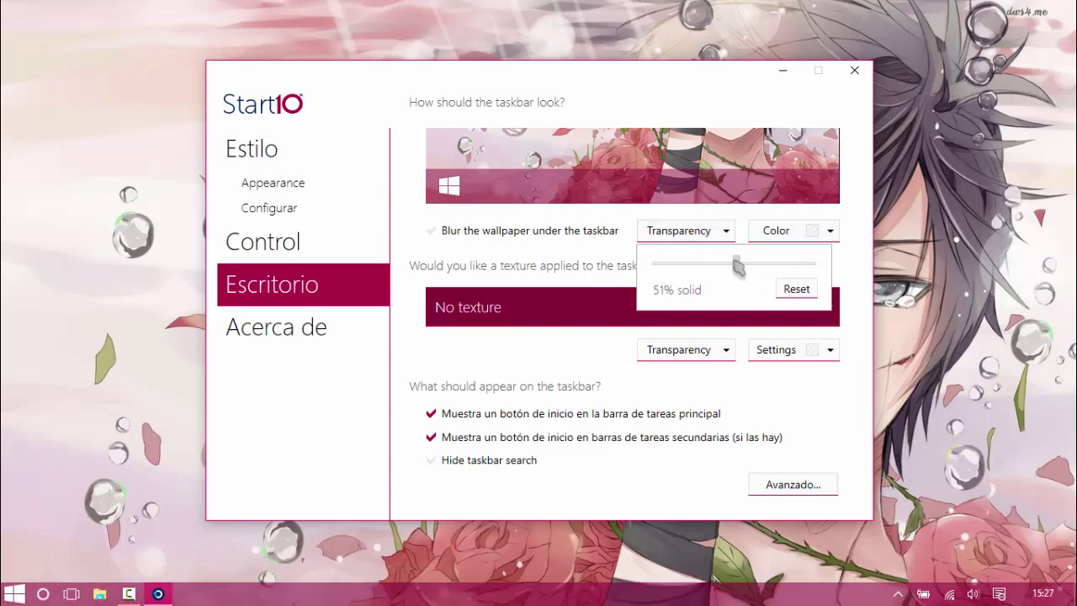
{"action": "left_click", "coordinate": [572, 262]}
Step: Apply the Large Angle Stripes texture to the taskbar
{"action": "left_click", "coordinate": [562, 304]}
{"action": "scroll", "coordinate": [657, 425], "scroll_direction": "down", "scroll_amount": 4}
{"action": "scroll", "coordinate": [683, 421], "scroll_direction": "up", "scroll_amount": 1}
{"action": "left_click", "coordinate": [695, 385]}
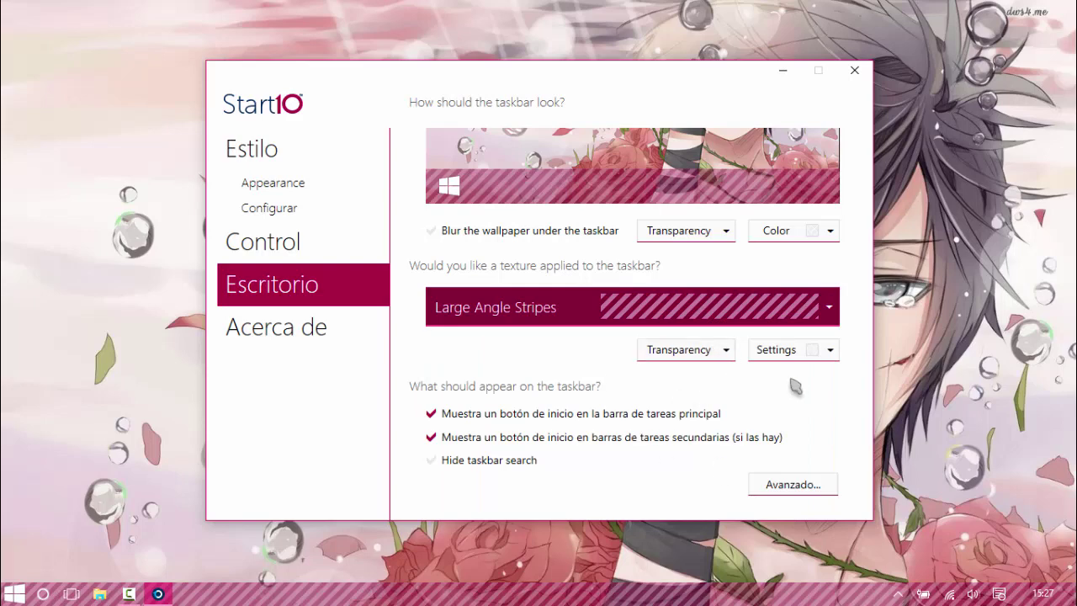
Step: Look over the Control and Configurar pages and open the Appearance settings
{"action": "left_click", "coordinate": [299, 250]}
{"action": "left_click", "coordinate": [271, 208]}
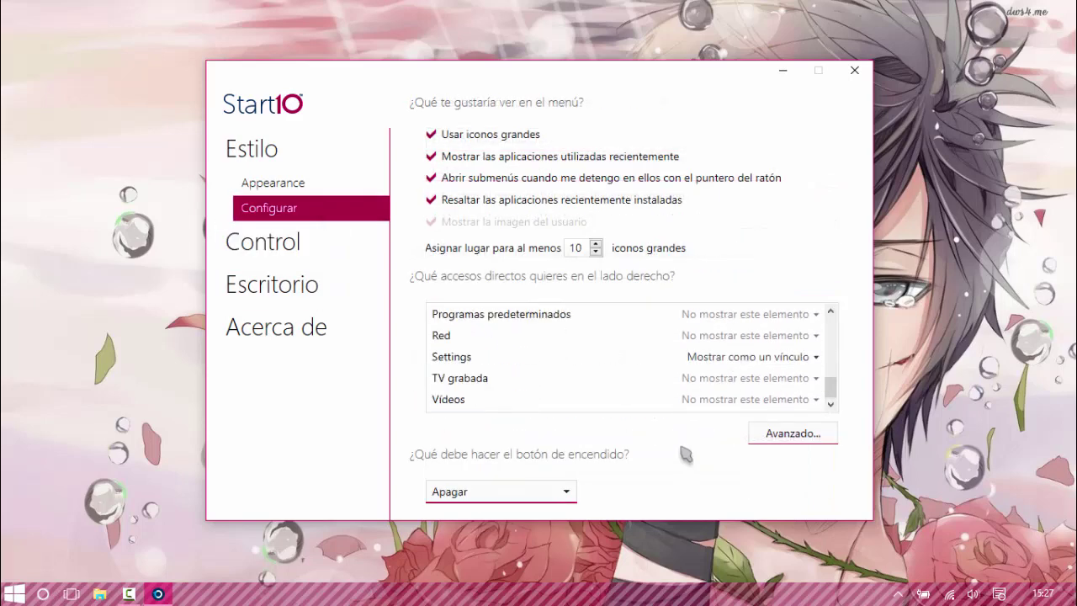
{"action": "left_click", "coordinate": [299, 186]}
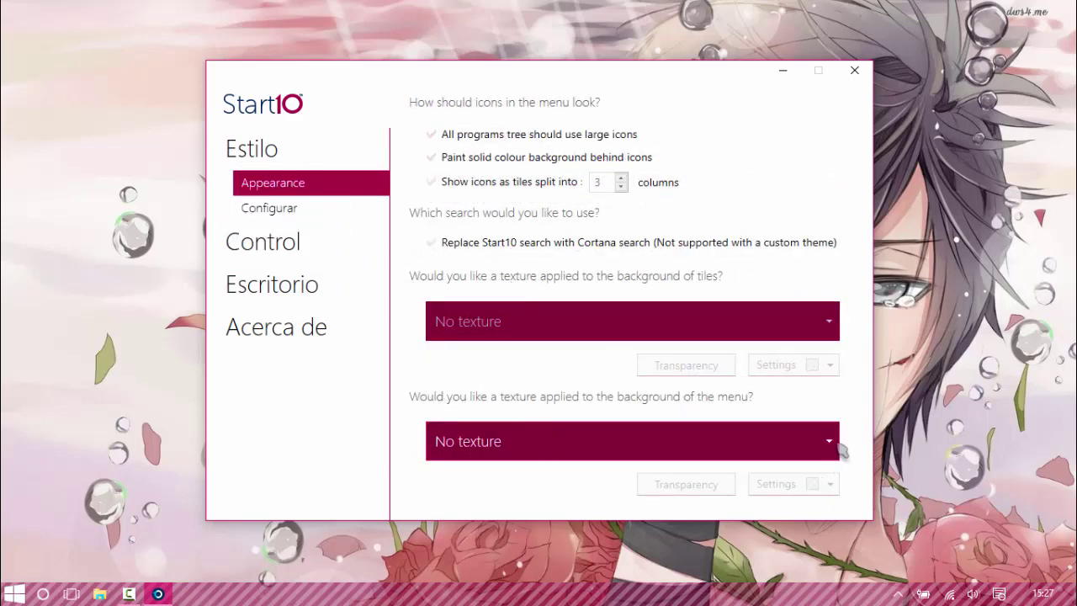
Step: Try the beach picture texture on the menu background and preview it in the Start menu
{"action": "left_click", "coordinate": [838, 441]}
{"action": "scroll", "coordinate": [631, 365], "scroll_direction": "down", "scroll_amount": 1}
{"action": "key", "text": "super"}
{"action": "key", "text": "super"}
{"action": "left_click", "coordinate": [629, 444]}
{"action": "left_click", "coordinate": [632, 194]}
{"action": "key", "text": "super"}
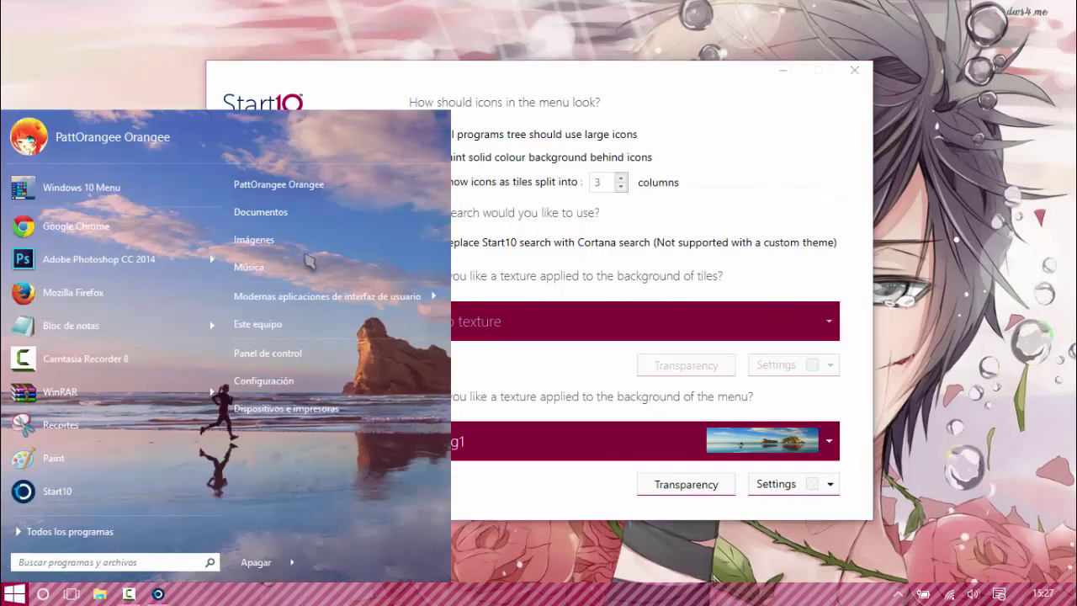
Step: Set the menu background back to No texture
{"action": "left_click", "coordinate": [629, 441]}
{"action": "left_click", "coordinate": [625, 194]}
{"action": "left_click", "coordinate": [639, 438]}
{"action": "scroll", "coordinate": [546, 197], "scroll_direction": "up", "scroll_amount": 1}
{"action": "left_click", "coordinate": [480, 164]}
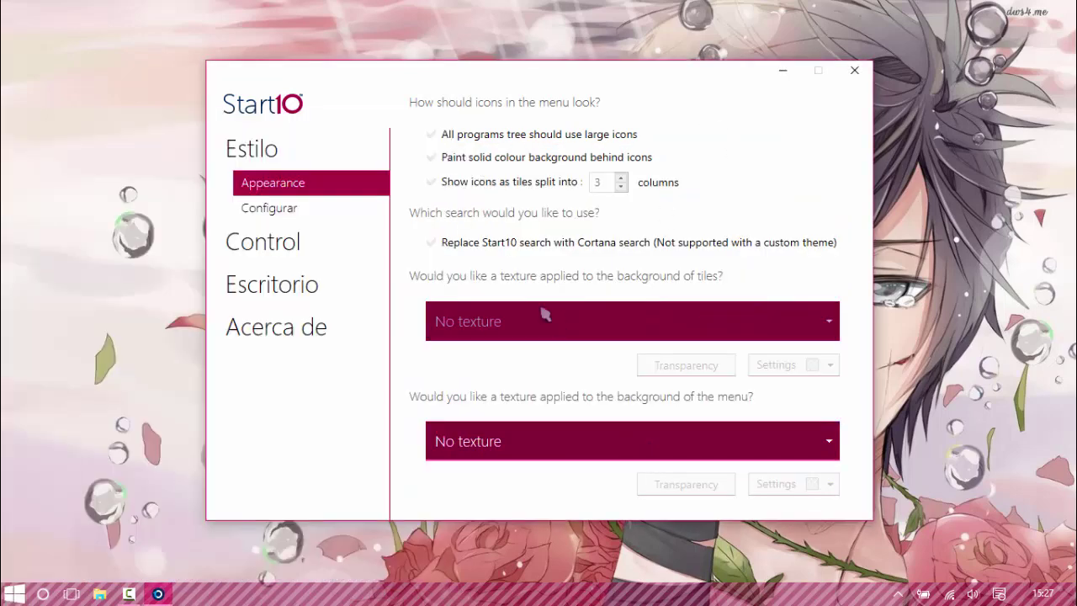
Step: Review the Configurar and Control pages and return to the Escritorio taskbar settings
{"action": "left_click", "coordinate": [282, 212]}
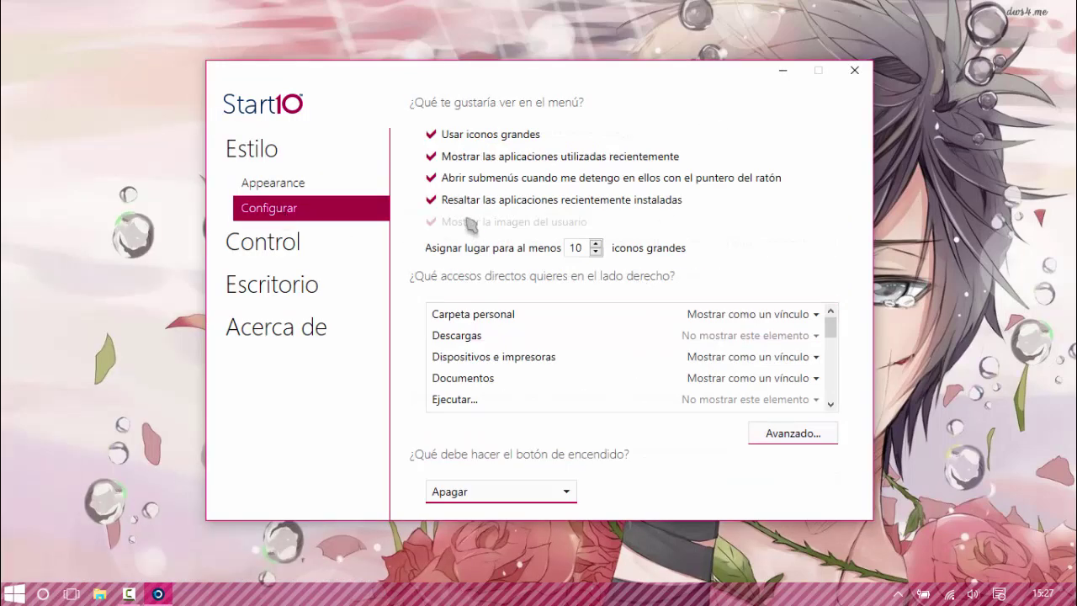
{"action": "left_click", "coordinate": [290, 246]}
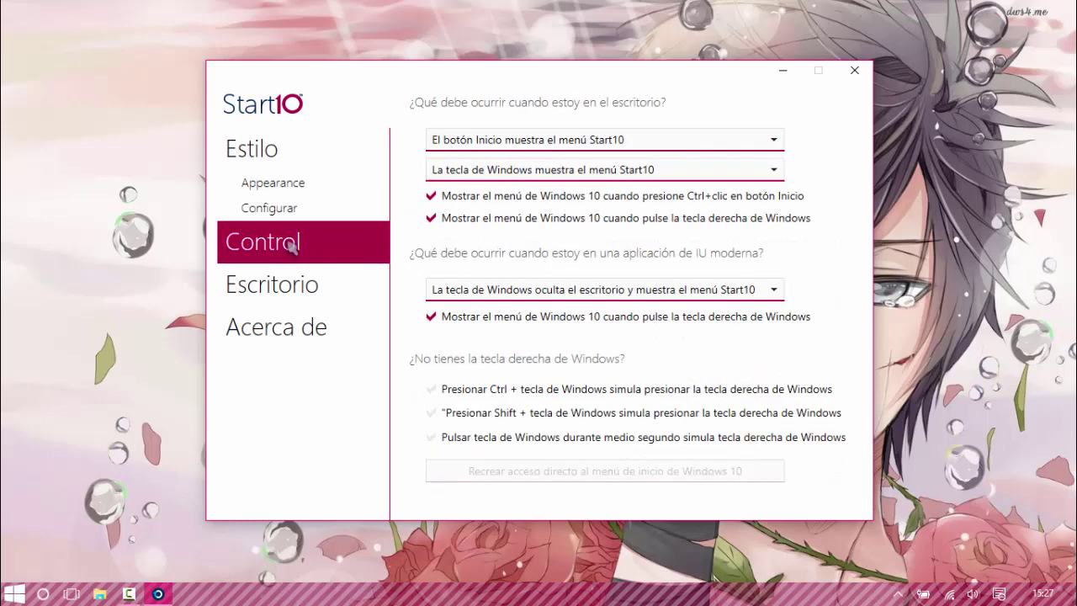
{"action": "left_click", "coordinate": [313, 290]}
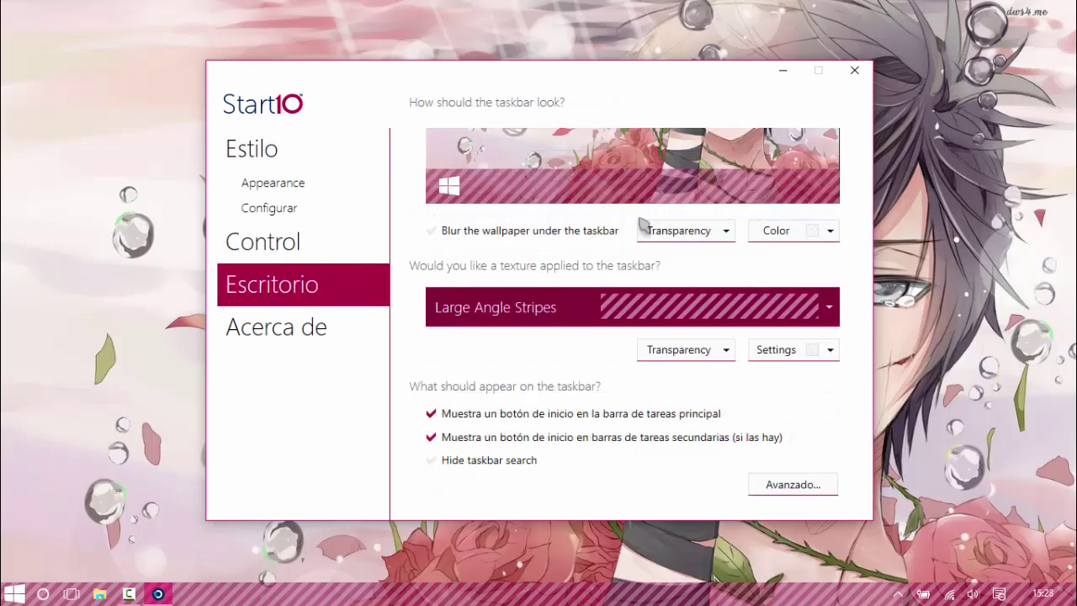
Step: Look over the taskbar's advanced, transparency, color and texture options on the Escritorio page
{"action": "left_click", "coordinate": [801, 483]}
{"action": "left_click", "coordinate": [723, 349]}
{"action": "left_click", "coordinate": [830, 231]}
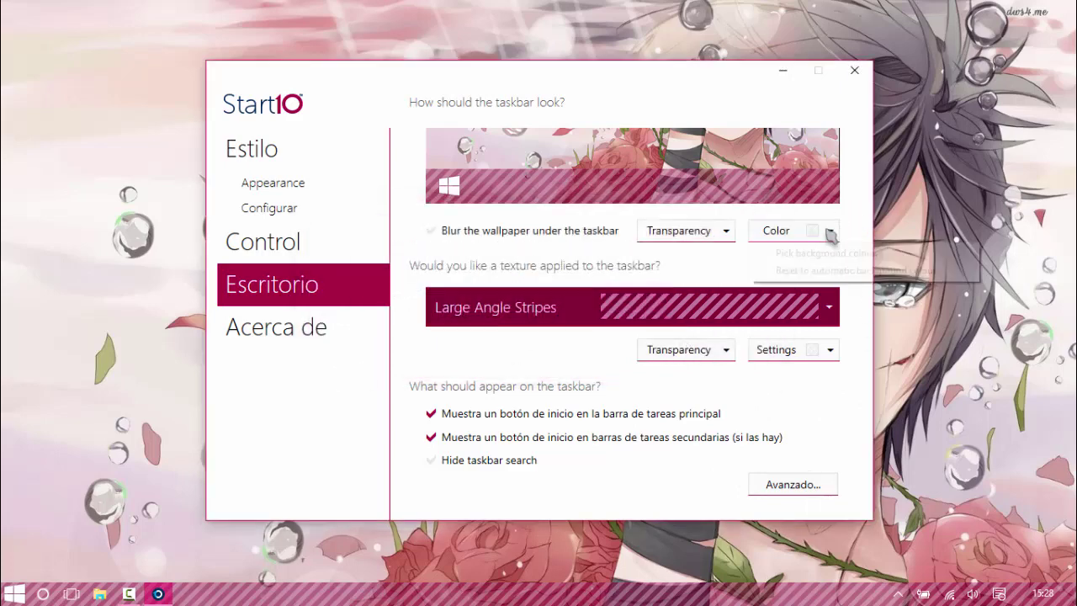
{"action": "left_click", "coordinate": [619, 304]}
{"action": "left_click", "coordinate": [699, 346]}
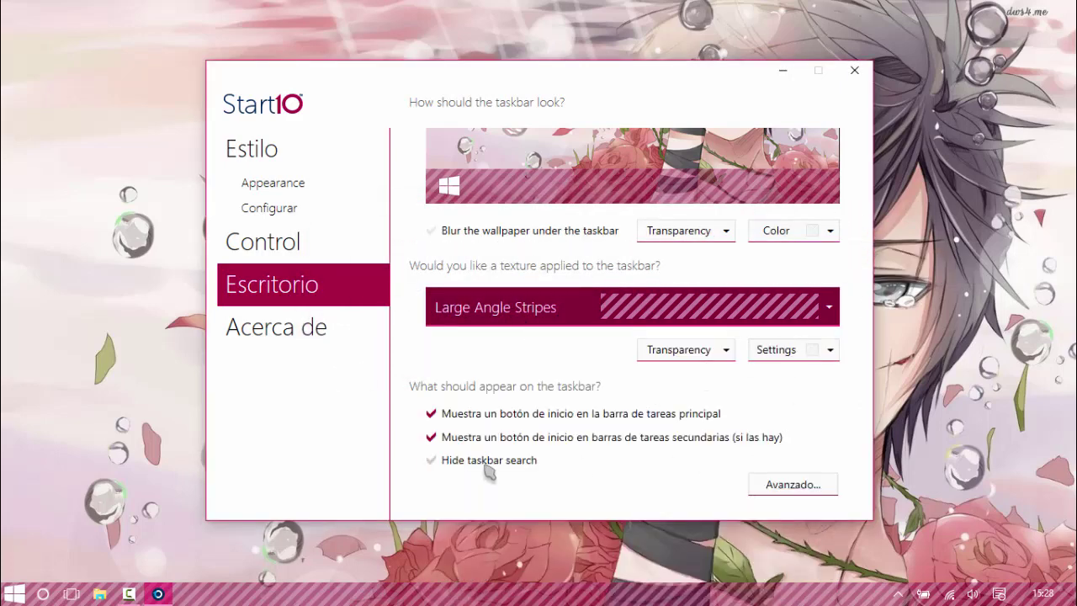
{"action": "left_click", "coordinate": [327, 313]}
Step: Change the Start button image to Casper in the Estilo settings and open the Start menu with it
{"action": "left_click", "coordinate": [263, 144]}
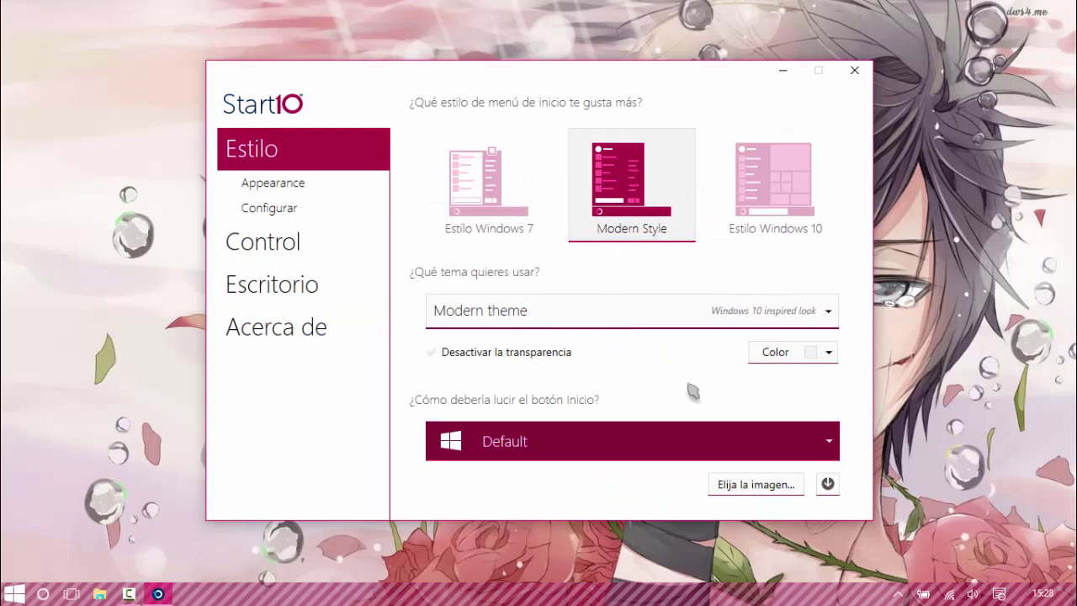
{"action": "left_click", "coordinate": [529, 435]}
{"action": "left_click", "coordinate": [526, 190]}
{"action": "left_click", "coordinate": [550, 450]}
{"action": "scroll", "coordinate": [529, 299], "scroll_direction": "up", "scroll_amount": 3}
{"action": "left_click", "coordinate": [503, 126]}
{"action": "left_click", "coordinate": [553, 444]}
{"action": "left_click", "coordinate": [509, 404]}
{"action": "left_click", "coordinate": [17, 595]}
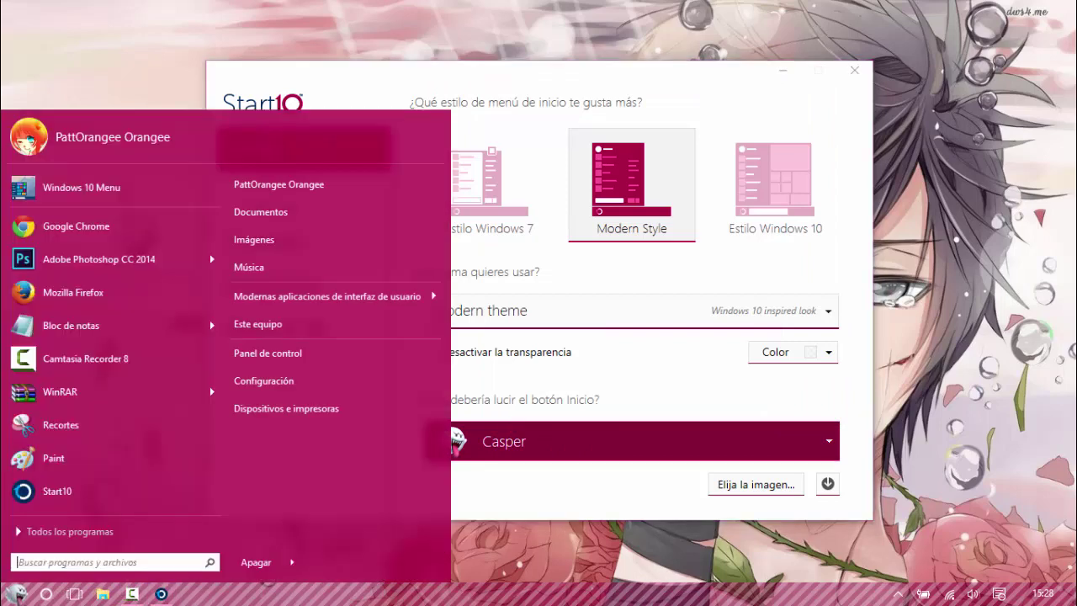
Step: Browse the custom image files in the StartButtons folder and leave without choosing one
{"action": "left_click", "coordinate": [601, 478]}
{"action": "left_click", "coordinate": [756, 485]}
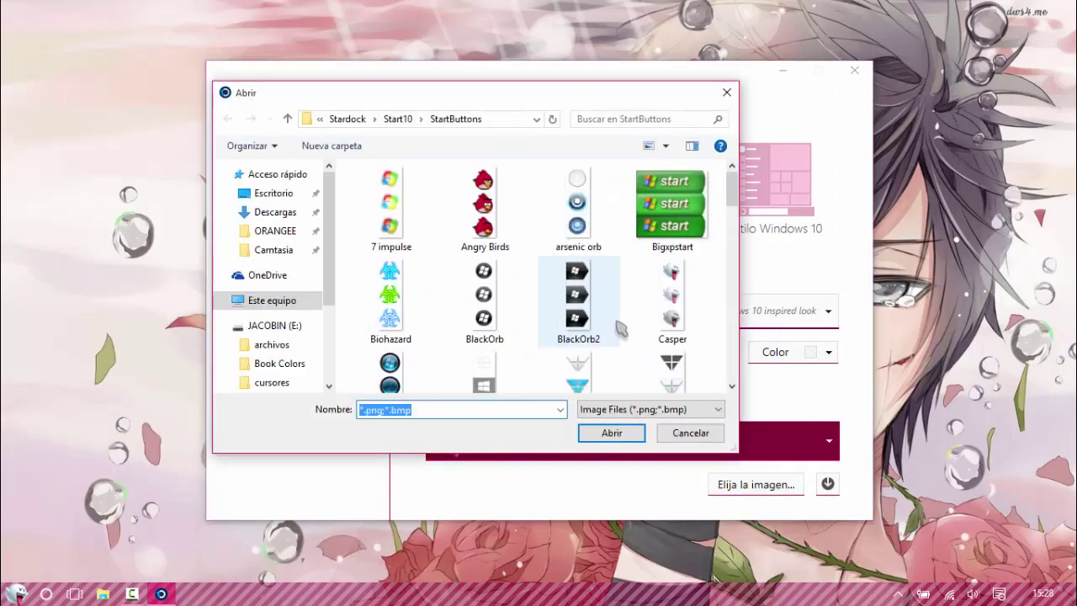
{"action": "left_click", "coordinate": [727, 94]}
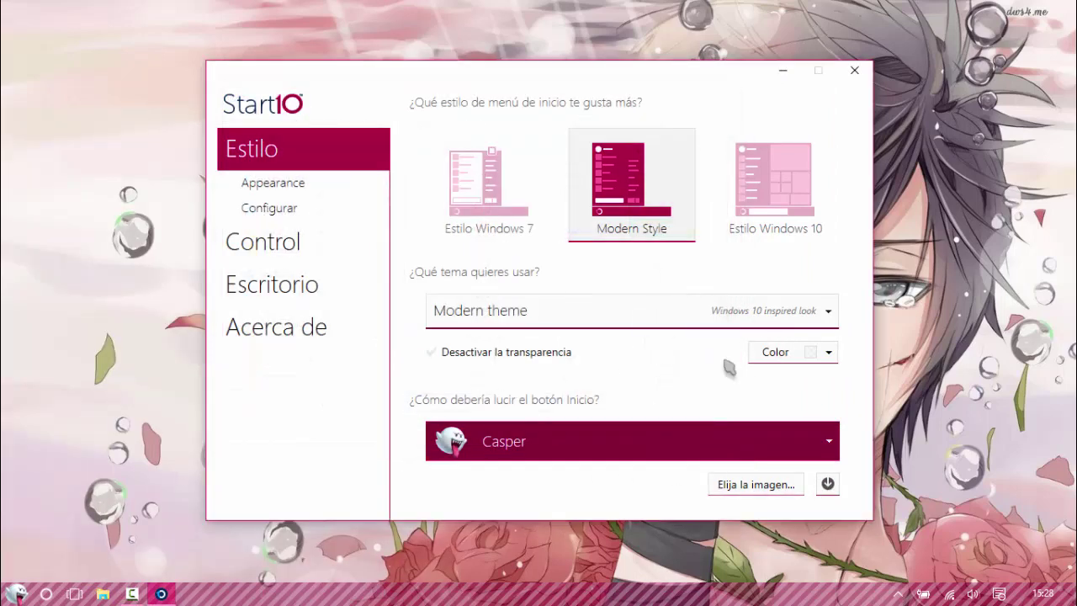
Step: Close the Start10 settings and open the Windows Personalización settings from the desktop, viewing the Temas page
{"action": "left_click", "coordinate": [854, 70]}
{"action": "right_click", "coordinate": [472, 118]}
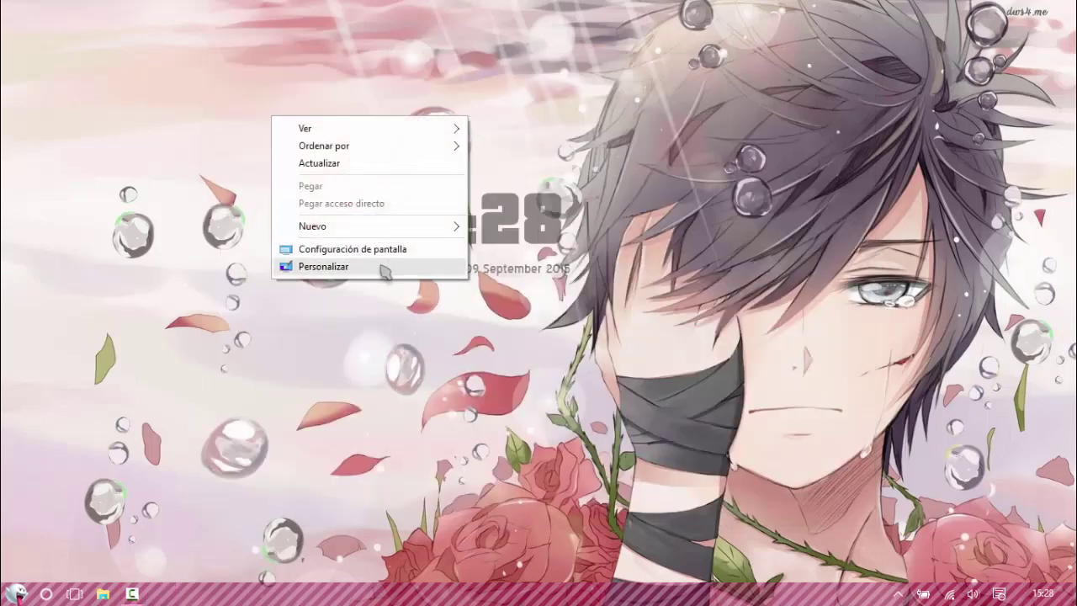
{"action": "left_click", "coordinate": [404, 268]}
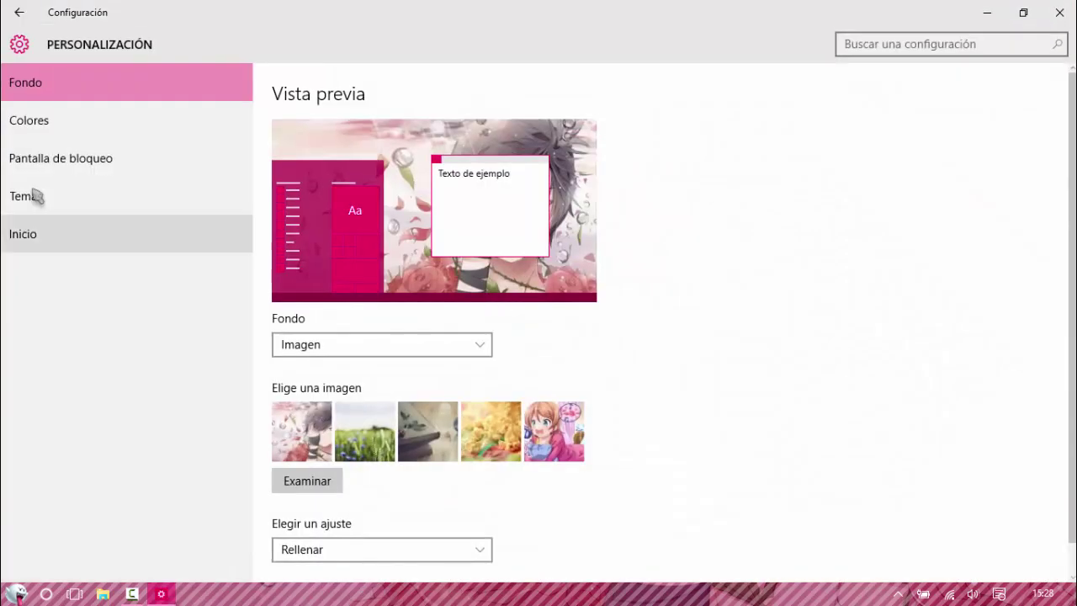
{"action": "left_click", "coordinate": [33, 197]}
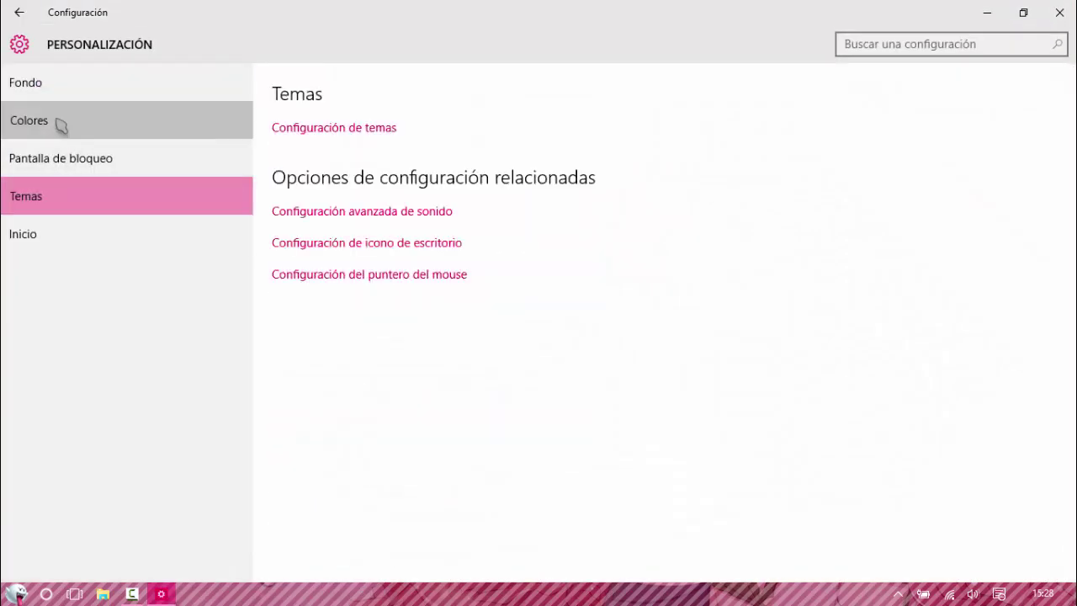
Step: Set the Windows accent color to dark purple in the Colores settings and close Configuración
{"action": "left_click", "coordinate": [56, 126]}
{"action": "left_click", "coordinate": [296, 512]}
{"action": "scroll", "coordinate": [298, 469], "scroll_direction": "down", "scroll_amount": 5}
{"action": "left_click", "coordinate": [384, 343]}
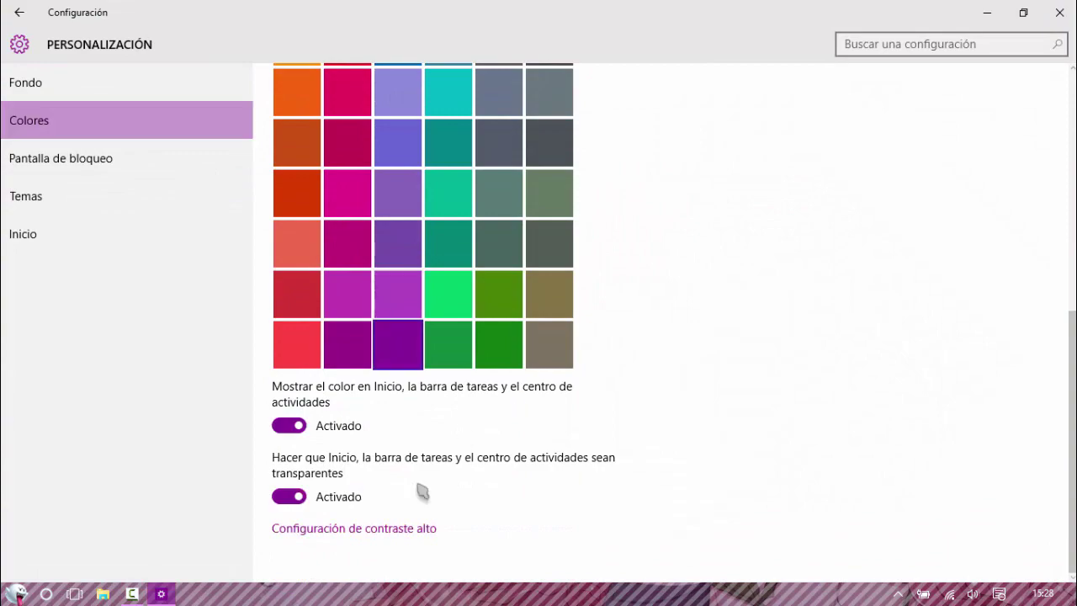
{"action": "scroll", "coordinate": [493, 513], "scroll_direction": "up", "scroll_amount": 4}
{"action": "left_click", "coordinate": [1060, 11]}
Step: Preview the Start menu in the new accent color and return to the desktop
{"action": "key", "text": "super"}
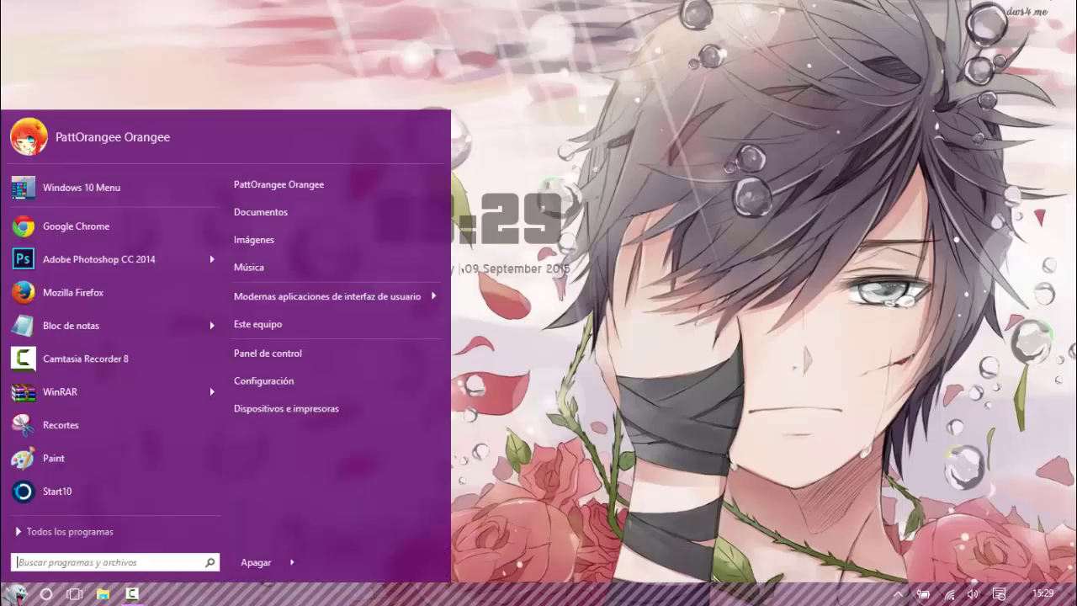
{"action": "right_click", "coordinate": [291, 440]}
{"action": "left_click", "coordinate": [286, 408]}
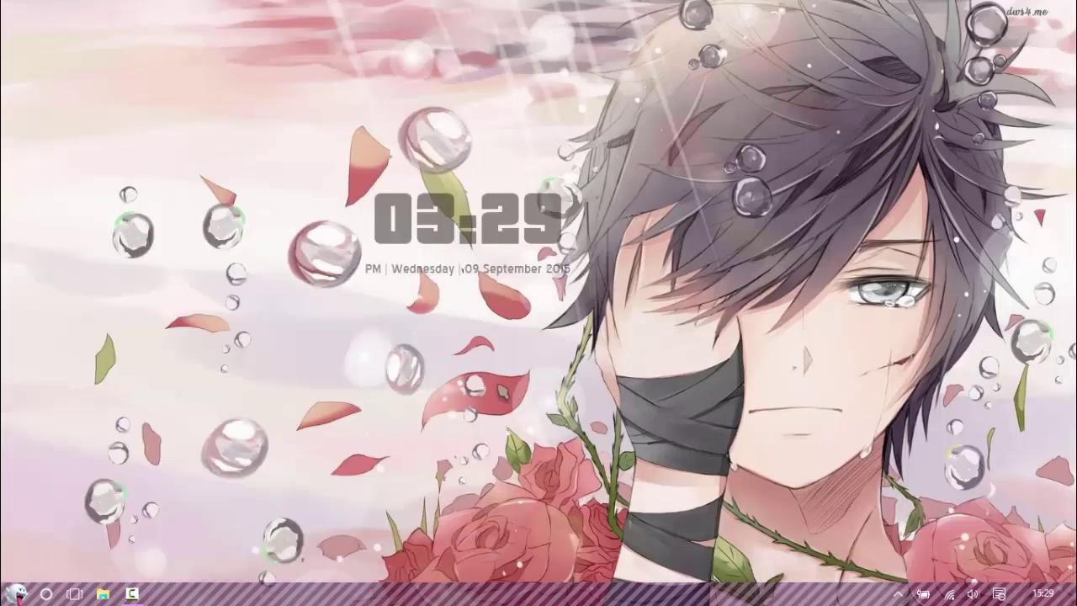